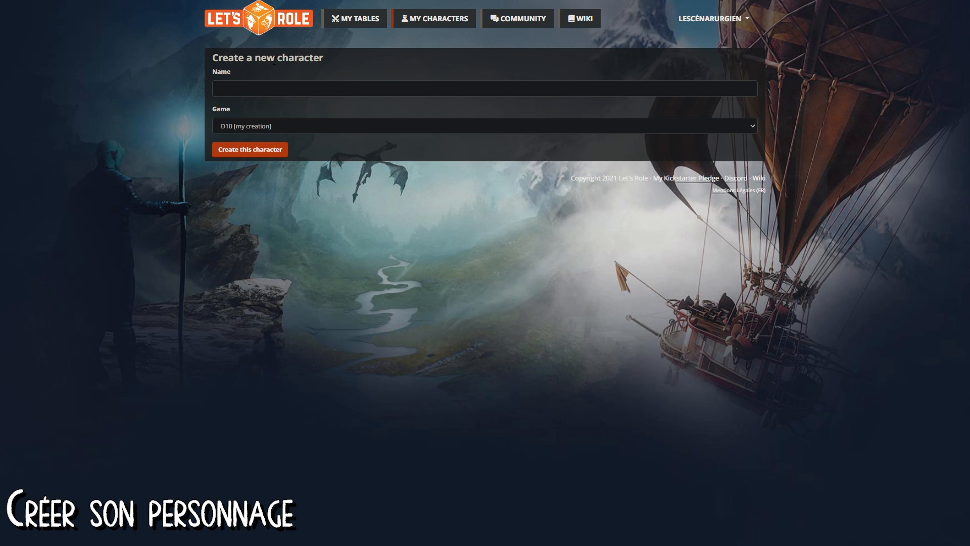
Step: Create a character named "Le Nom" for the DnD5 v2 game and look through the wiki's list of community systems
{"action": "left_click", "coordinate": [261, 88]}
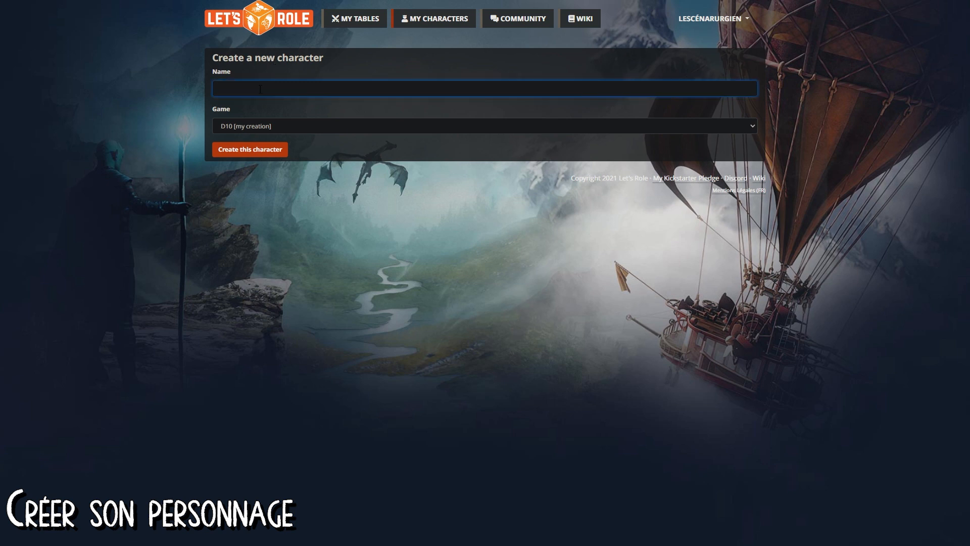
{"action": "type", "text": "Le Nom"}
{"action": "left_click", "coordinate": [271, 126]}
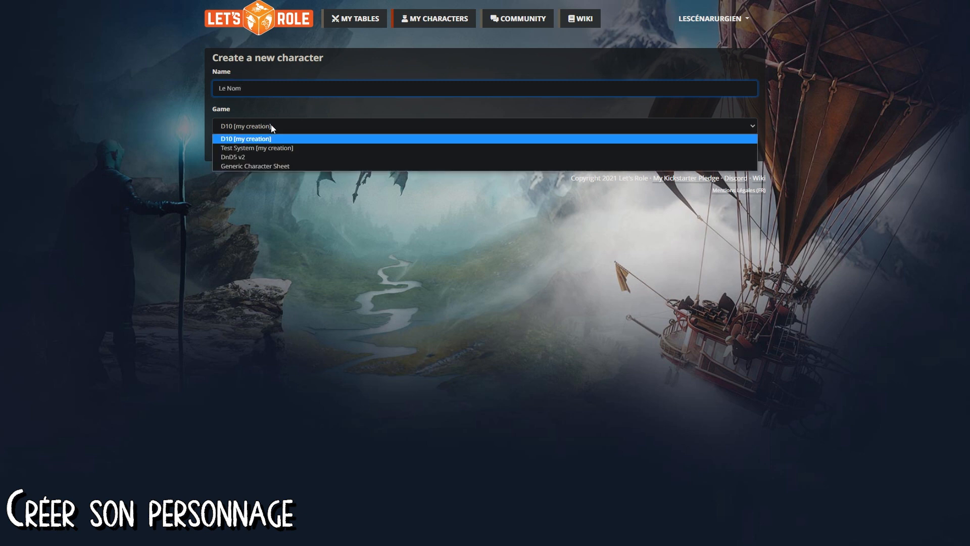
{"action": "left_click", "coordinate": [258, 157]}
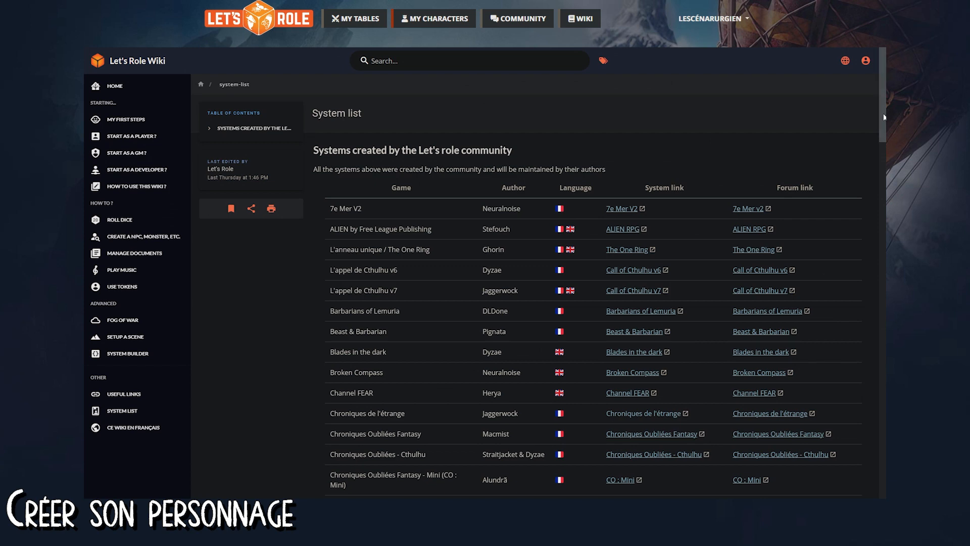
{"action": "left_click_drag", "start_coordinate": [884, 117], "coordinate": [885, 477]}
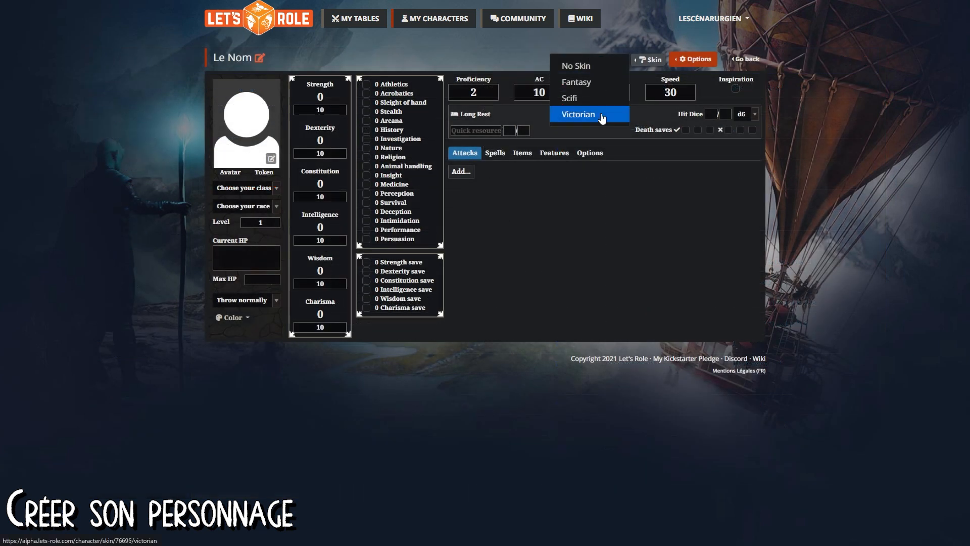
Step: Apply the Victorian skin to the character sheet and return to the character list
{"action": "left_click", "coordinate": [604, 116]}
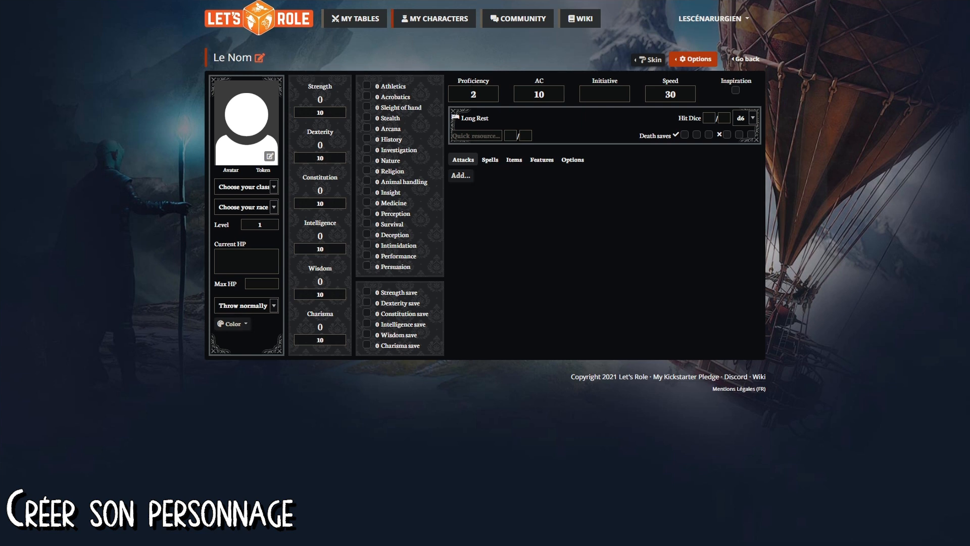
{"action": "left_click", "coordinate": [753, 59]}
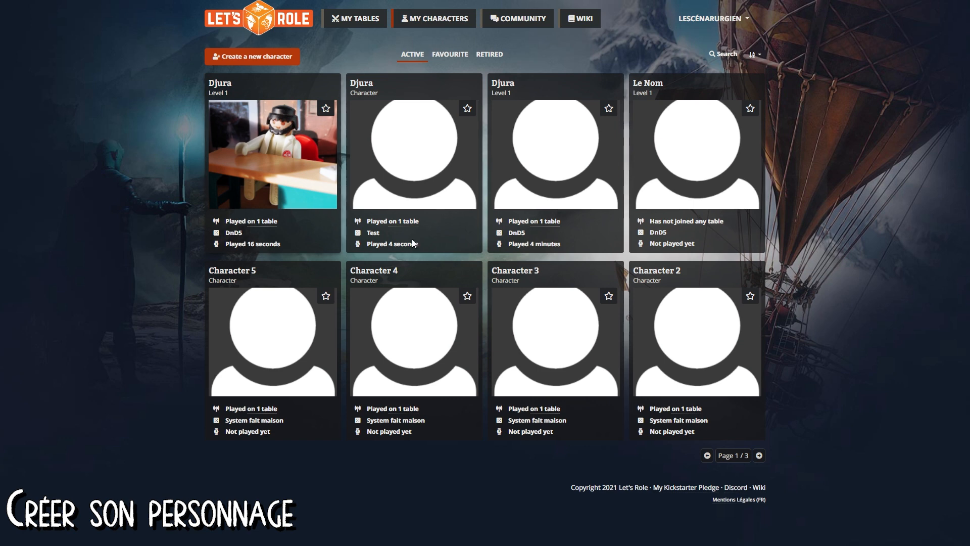
Step: Look through all pages of the active characters and check the favourite and retired lists, ending on the active list
{"action": "left_click", "coordinate": [759, 455]}
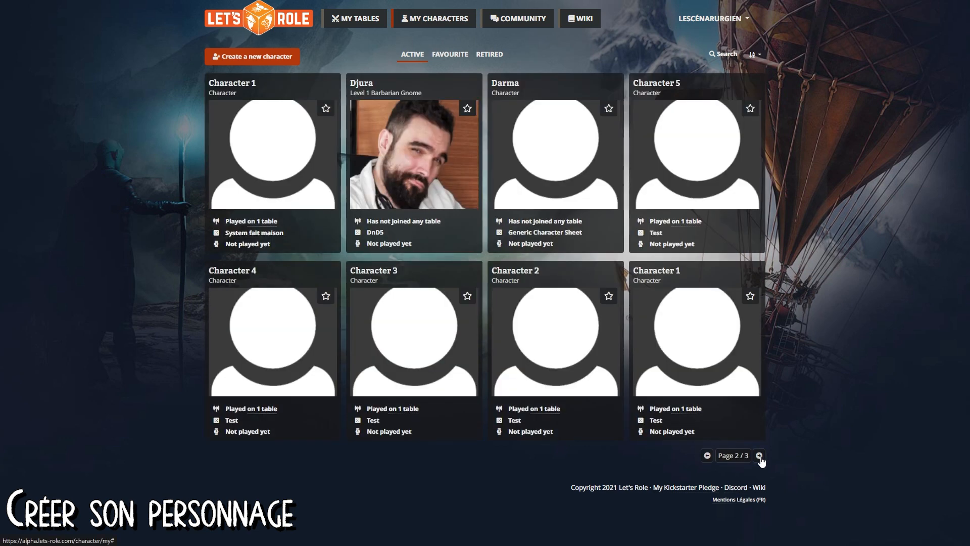
{"action": "left_click", "coordinate": [759, 455]}
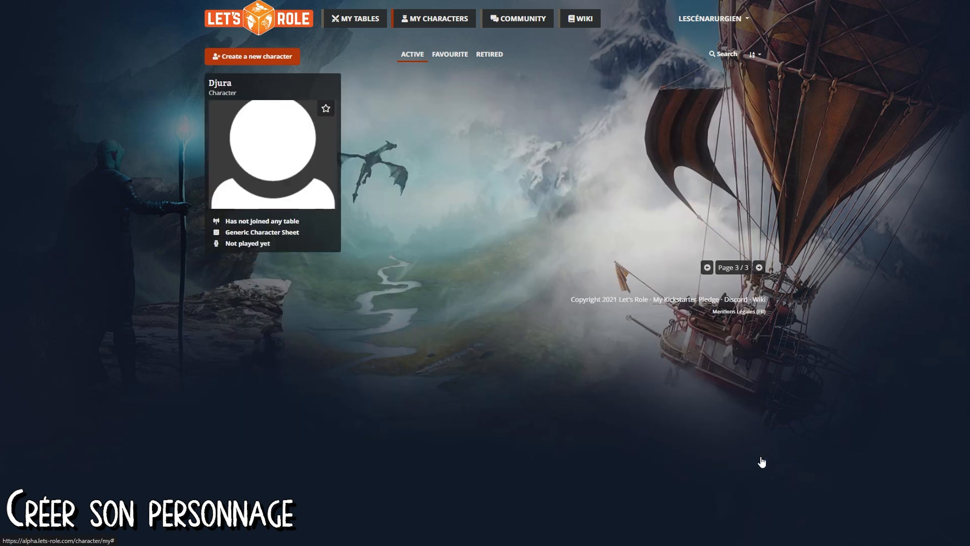
{"action": "left_click", "coordinate": [707, 269]}
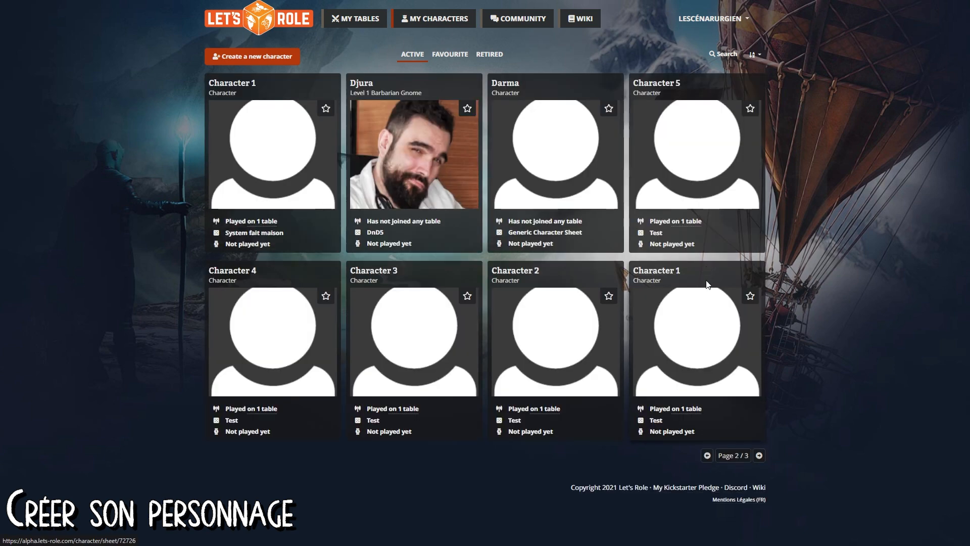
{"action": "left_click", "coordinate": [707, 456]}
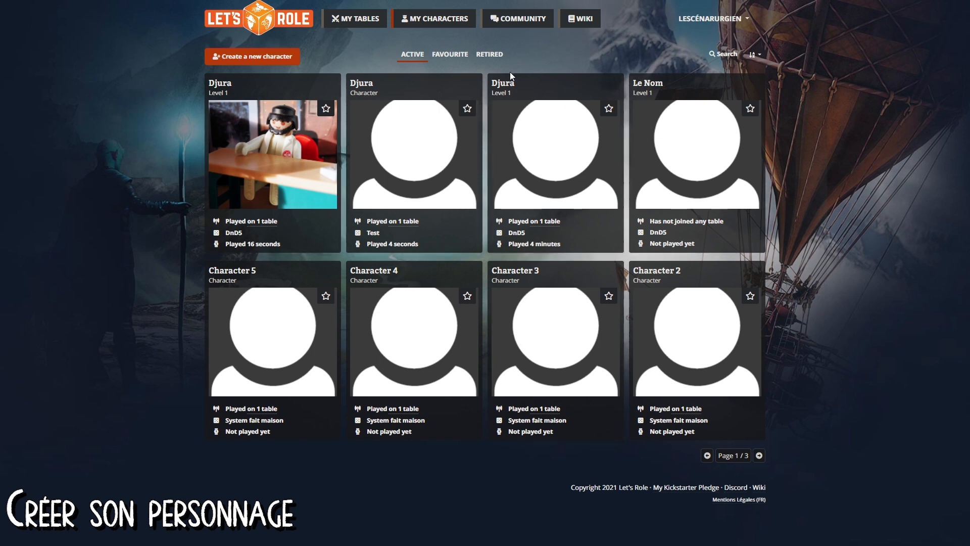
{"action": "left_click", "coordinate": [460, 57]}
{"action": "left_click", "coordinate": [486, 57]}
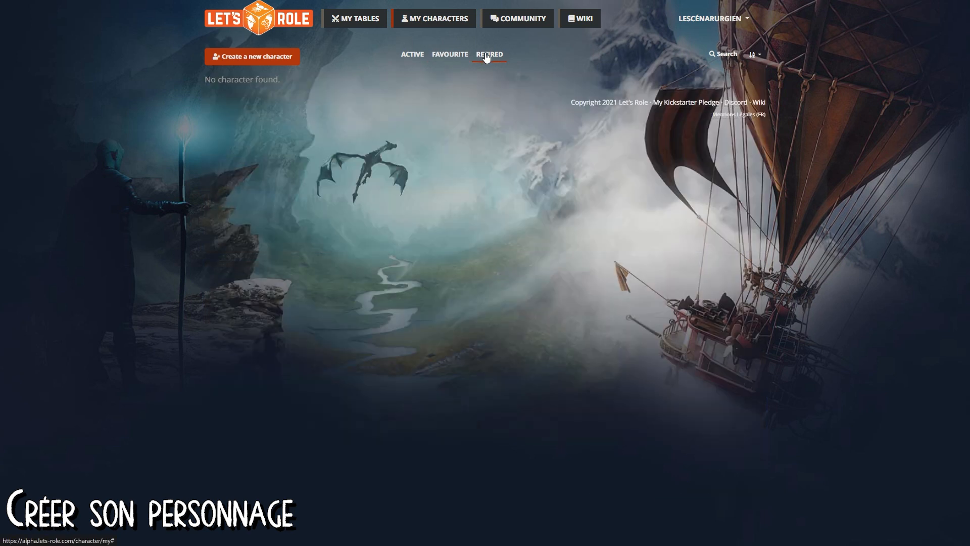
{"action": "left_click", "coordinate": [414, 56]}
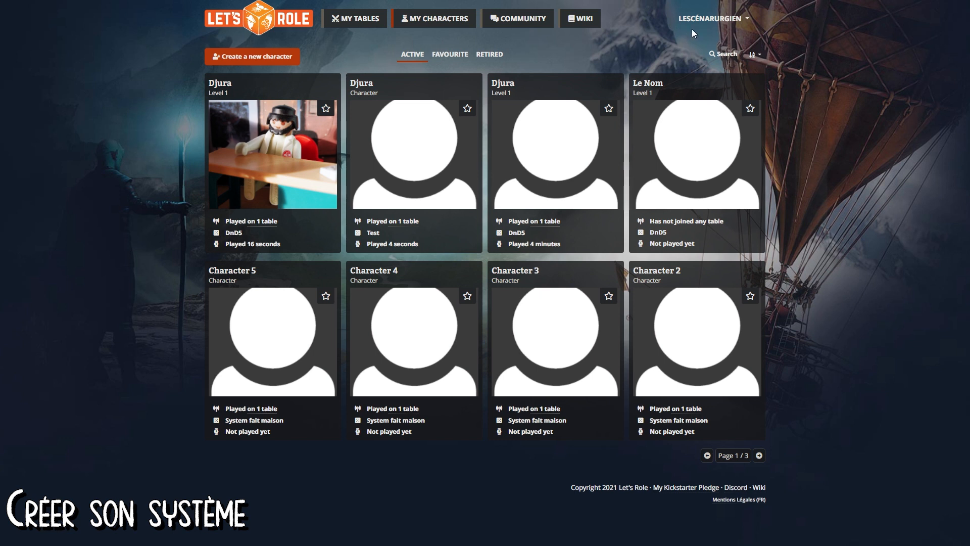
Step: Create a new system named "Nouveau système" for the game "Le mien"
{"action": "left_click", "coordinate": [723, 21]}
{"action": "left_click", "coordinate": [708, 54]}
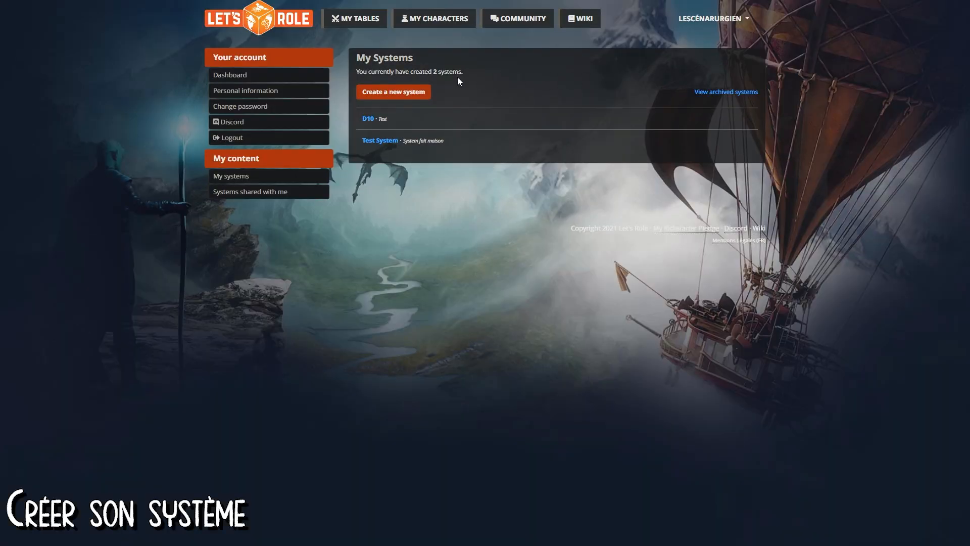
{"action": "left_click", "coordinate": [408, 92]}
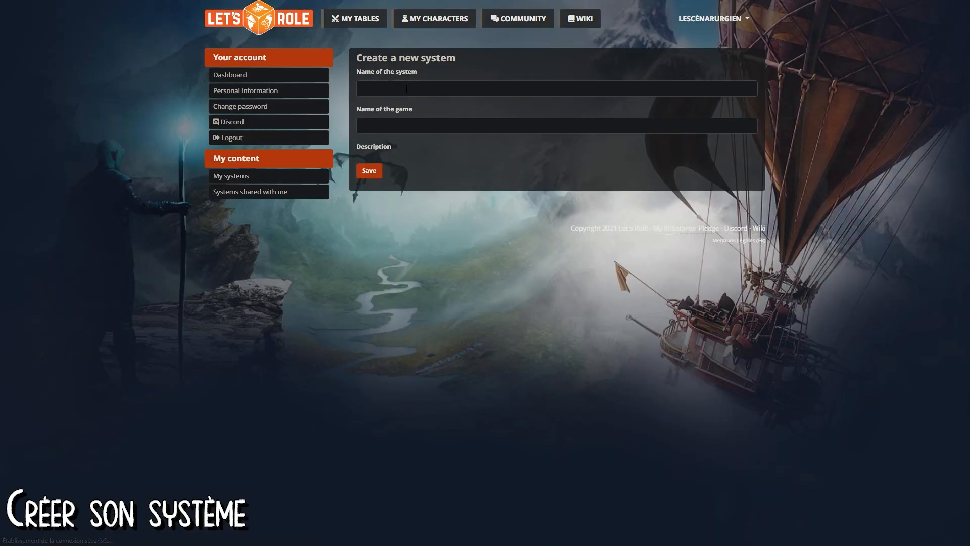
{"action": "left_click", "coordinate": [406, 89]}
{"action": "type", "text": "Nouve"}
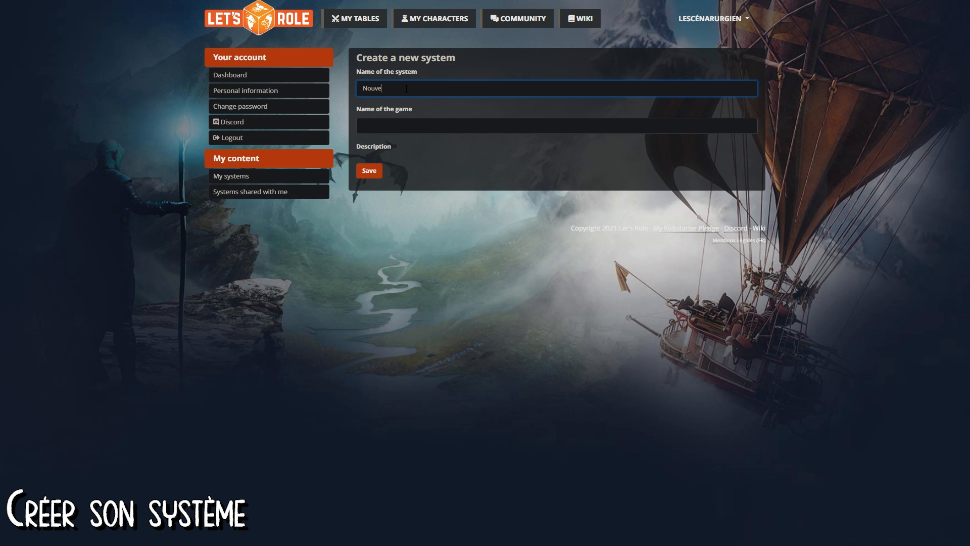
{"action": "type", "text": "au système"}
{"action": "left_click", "coordinate": [404, 123]}
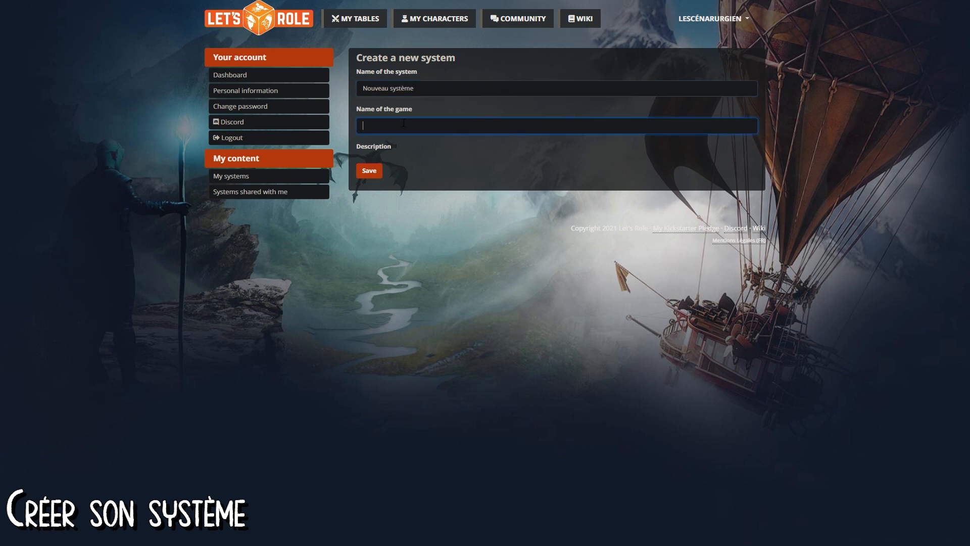
{"action": "type", "text": "Le mien"}
{"action": "left_click", "coordinate": [380, 171]}
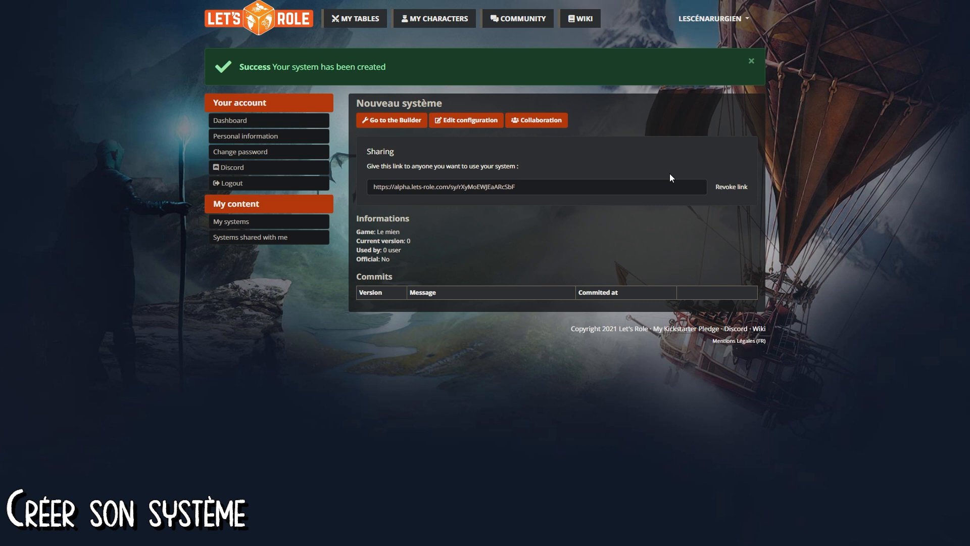
Step: Create a table titled "Ma table de Jdr" with the DnD5 v2 game and launch its play area
{"action": "left_click", "coordinate": [364, 20]}
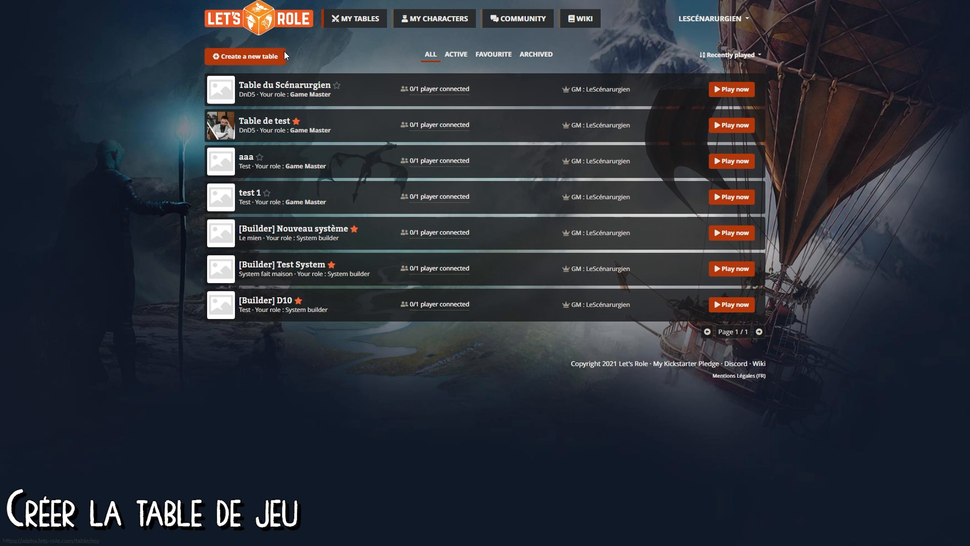
{"action": "left_click", "coordinate": [263, 57]}
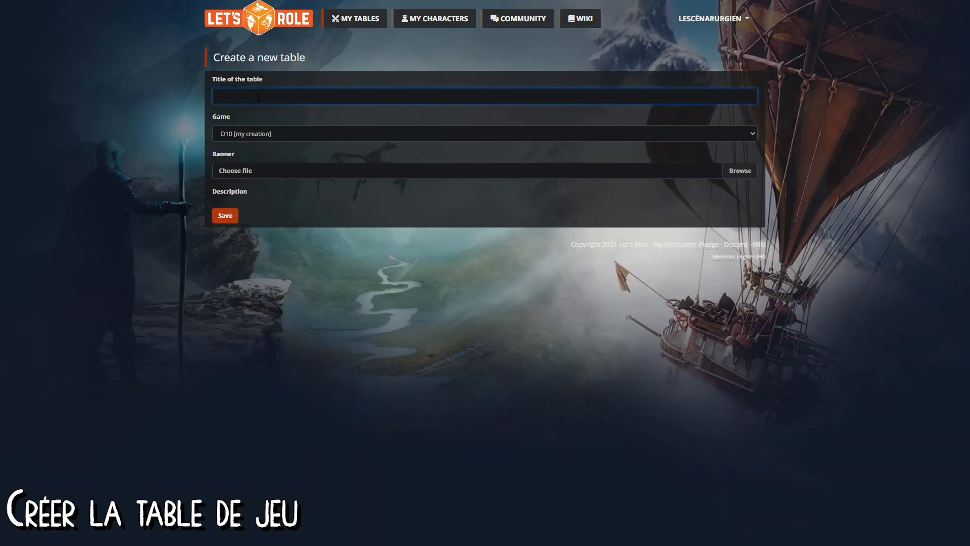
{"action": "left_click", "coordinate": [257, 96]}
{"action": "type", "text": "Ma table de Jdr"}
{"action": "left_click", "coordinate": [320, 135]}
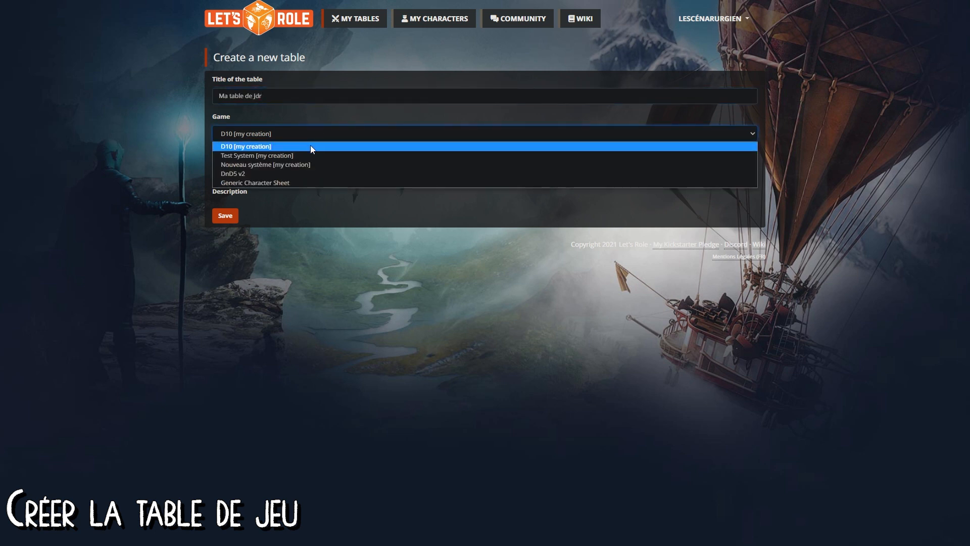
{"action": "left_click", "coordinate": [304, 174]}
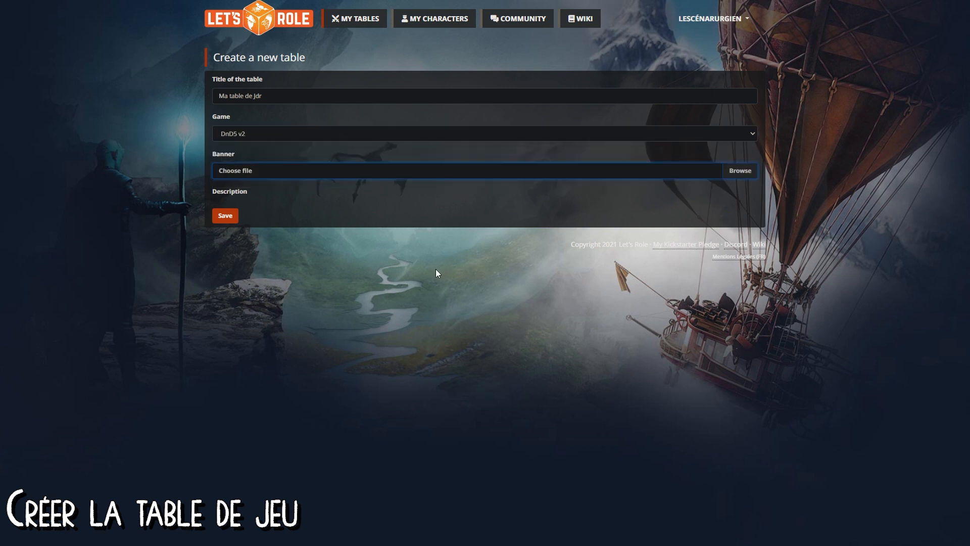
{"action": "left_click", "coordinate": [222, 223]}
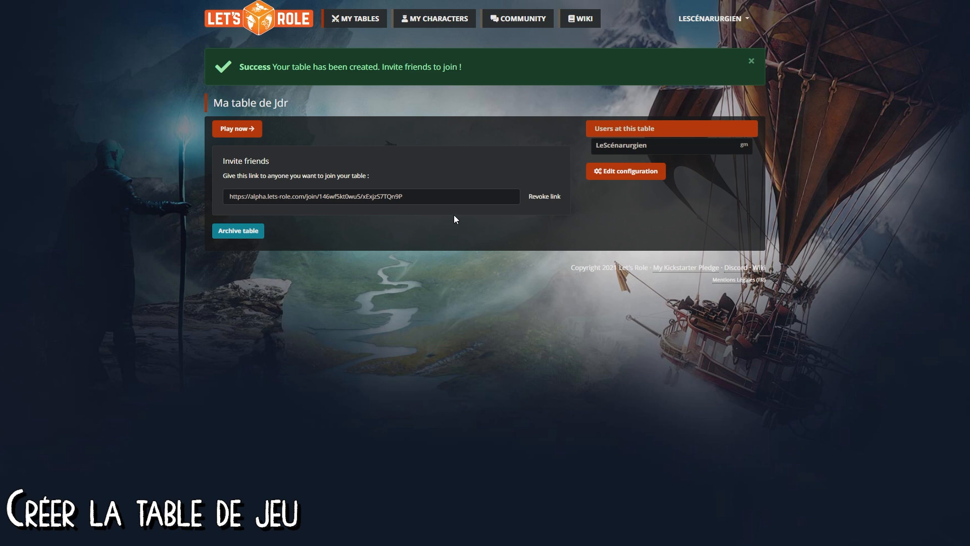
{"action": "left_click", "coordinate": [247, 132]}
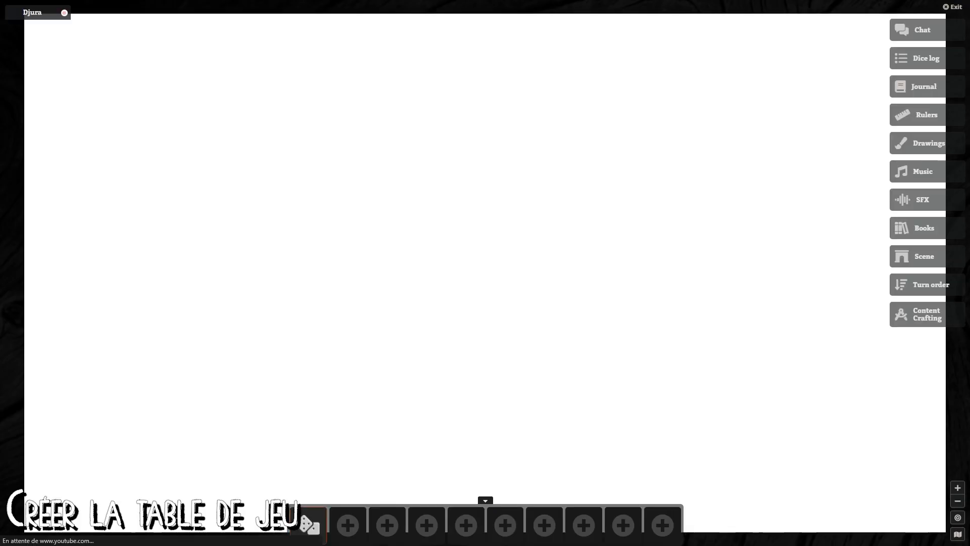
{"action": "left_click_drag", "start_coordinate": [618, 147], "coordinate": [568, 151]}
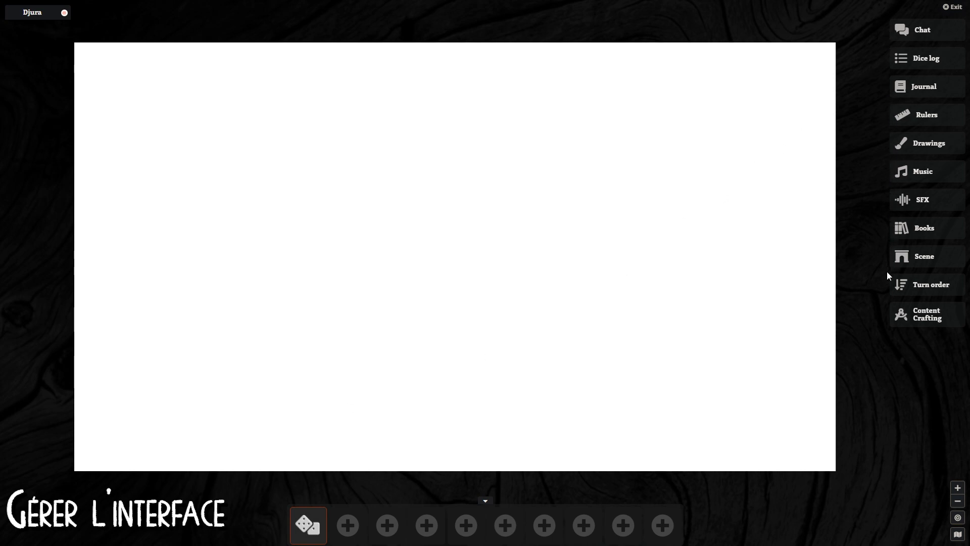
Step: Pop out Content Crafting as a floating window, move it over the scene and dock it to the left
{"action": "left_click", "coordinate": [925, 319]}
{"action": "mouse_move", "coordinate": [947, 312]}
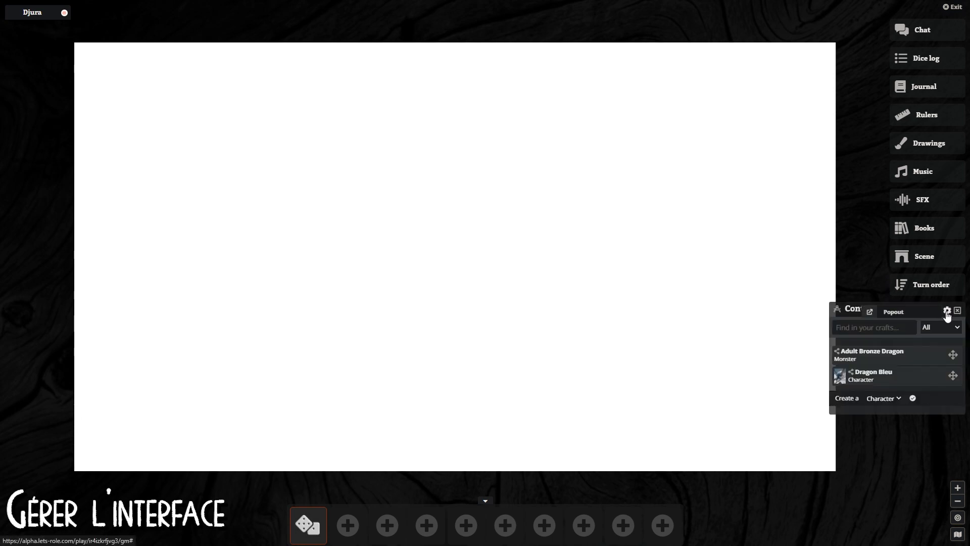
{"action": "left_click", "coordinate": [897, 313]}
{"action": "left_click_drag", "start_coordinate": [185, 20], "coordinate": [295, 99]}
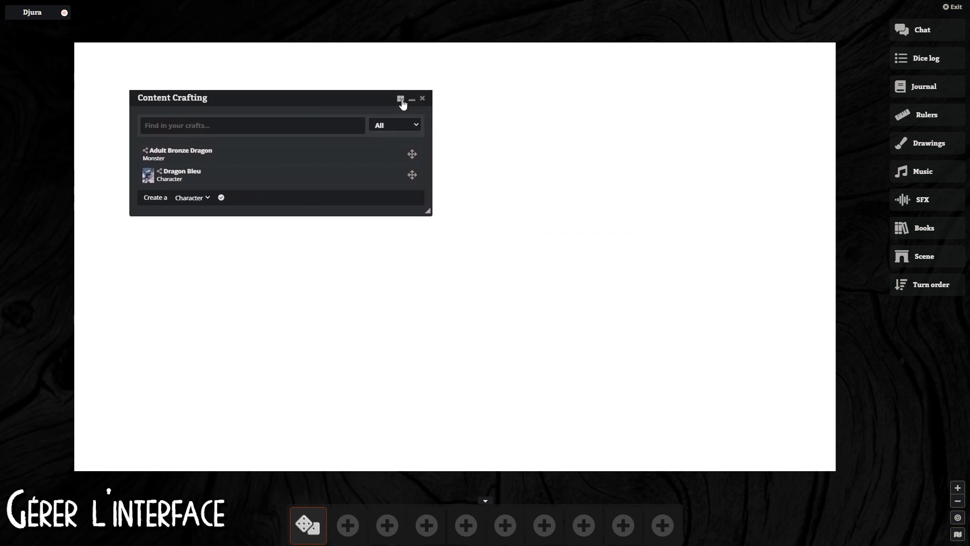
{"action": "left_click", "coordinate": [401, 99]}
{"action": "left_click", "coordinate": [428, 109]}
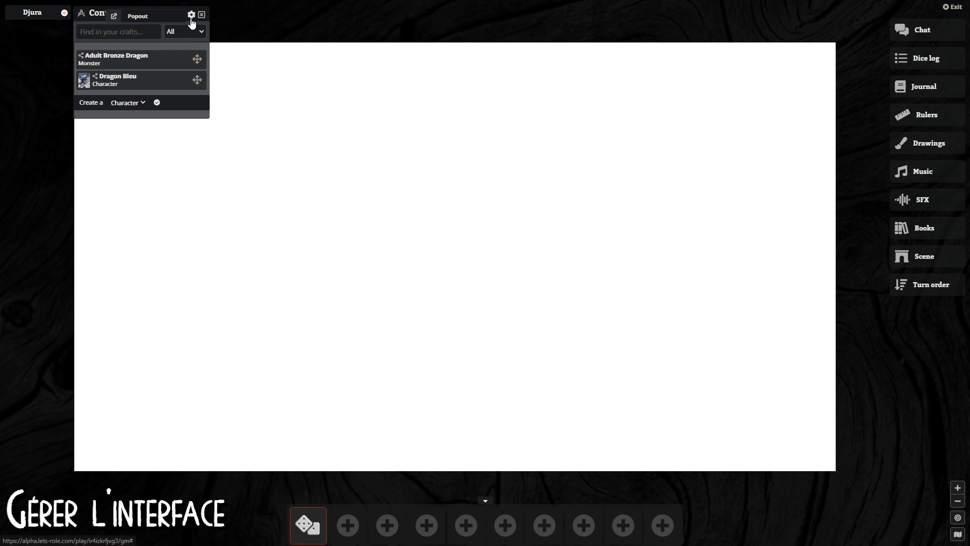
Step: Pop Content Crafting out again, dock it to the right and close it
{"action": "left_click", "coordinate": [139, 17]}
{"action": "left_click", "coordinate": [401, 100]}
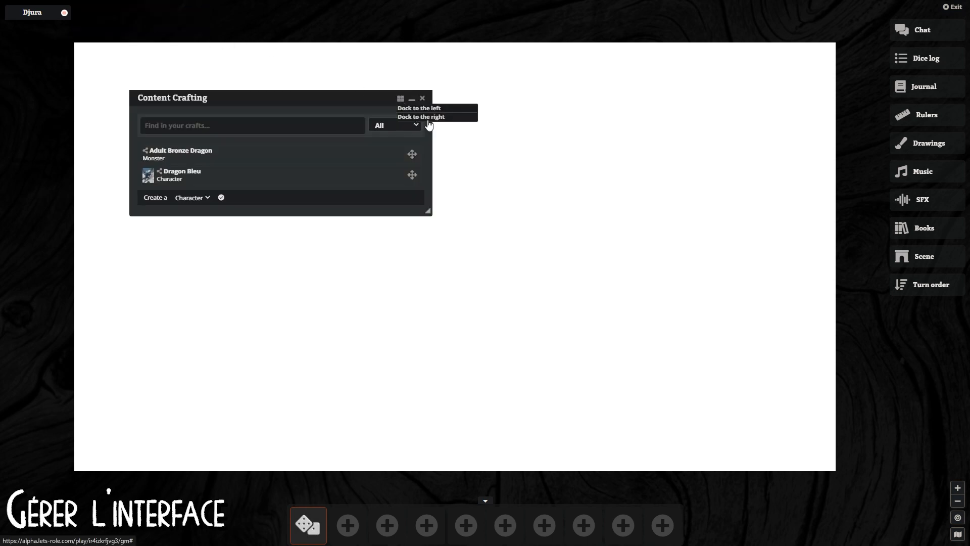
{"action": "left_click", "coordinate": [429, 117]}
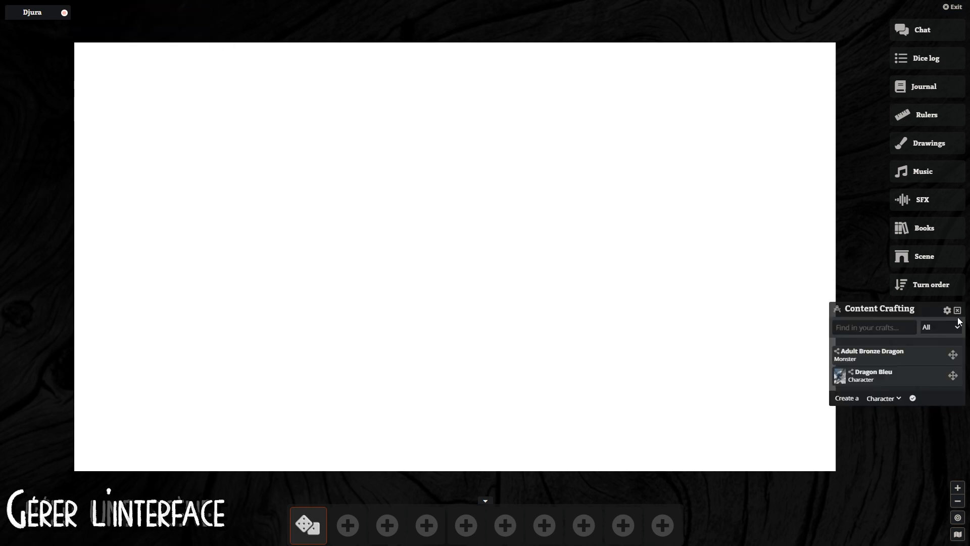
{"action": "left_click", "coordinate": [957, 310]}
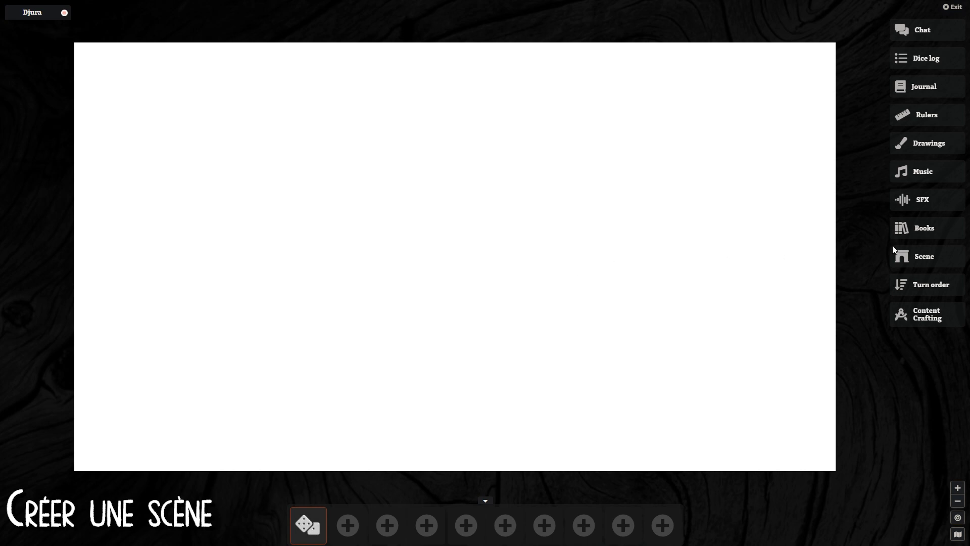
Step: Set the First Scene's background color to #312B2B and enable its grid in the scene parameters
{"action": "left_click", "coordinate": [922, 257]}
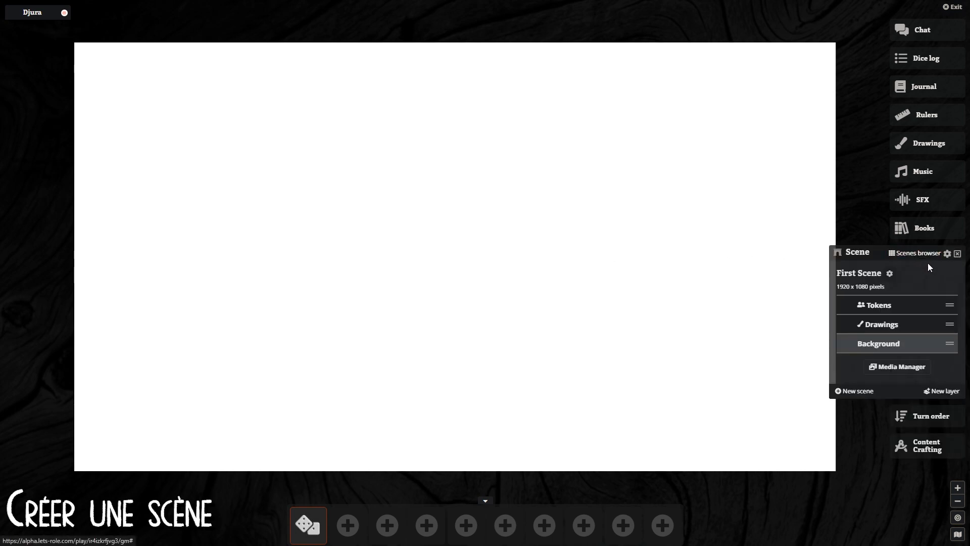
{"action": "left_click", "coordinate": [890, 272]}
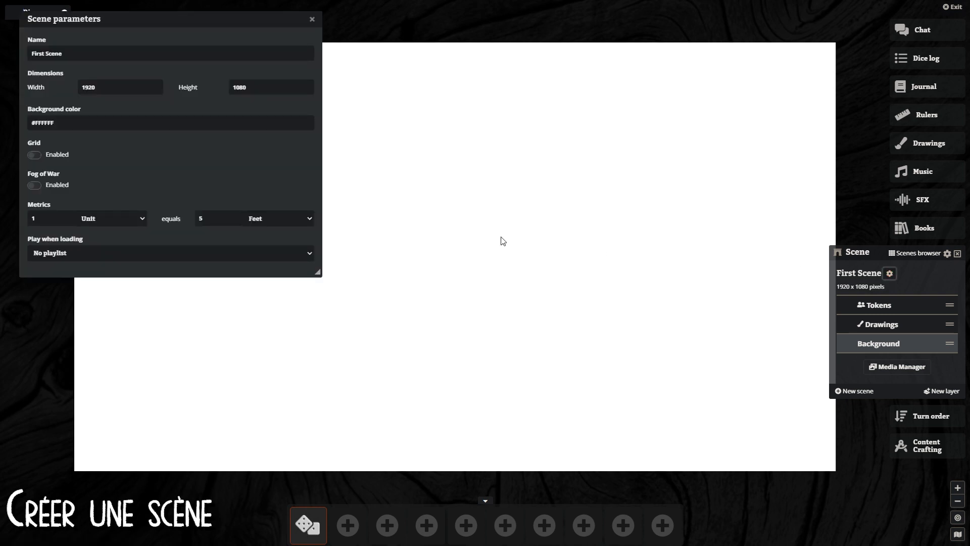
{"action": "left_click", "coordinate": [102, 125]}
{"action": "mouse_move", "coordinate": [153, 162]}
{"action": "left_mouse_down"}
{"action": "mouse_move", "coordinate": [140, 174]}
{"action": "mouse_move", "coordinate": [146, 192]}
{"action": "left_mouse_up"}
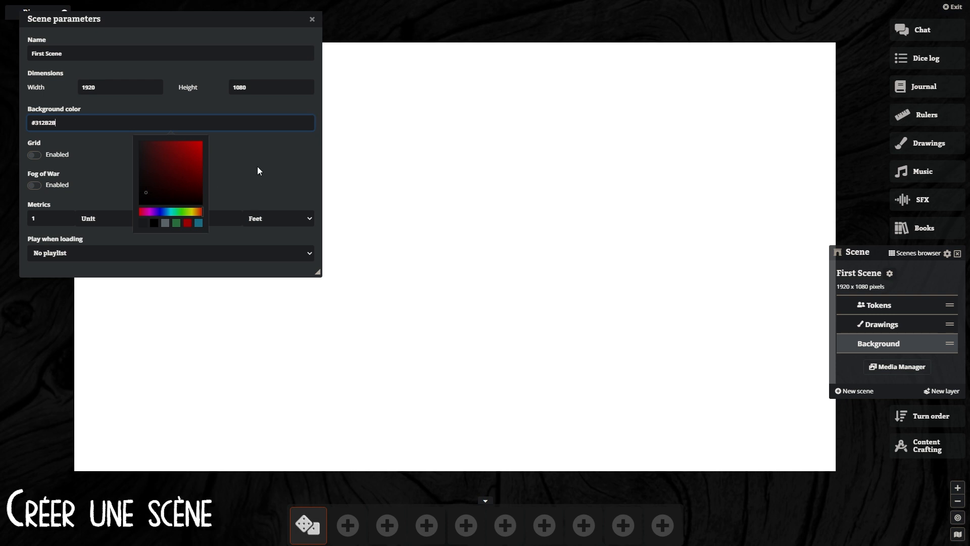
{"action": "left_click", "coordinate": [259, 170]}
{"action": "left_click", "coordinate": [37, 154]}
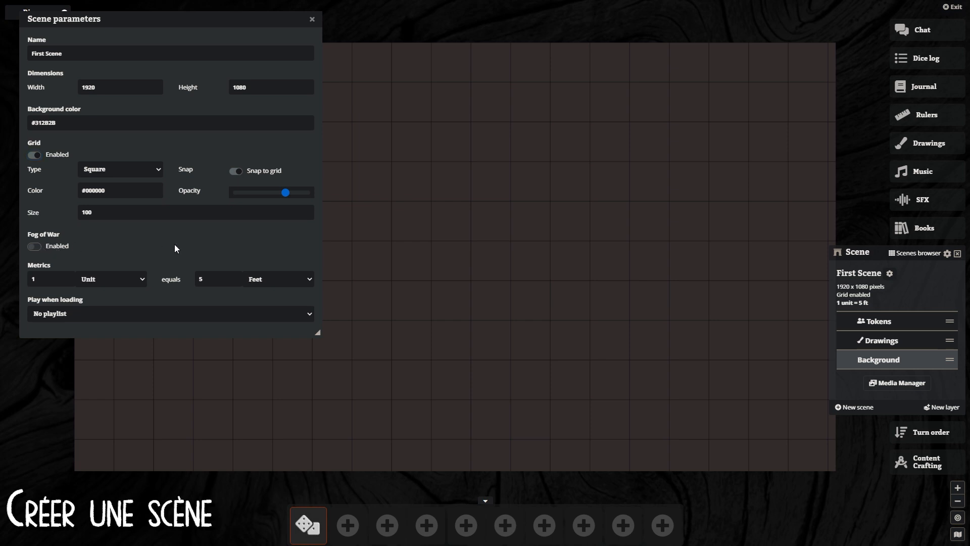
{"action": "left_click", "coordinate": [312, 21]}
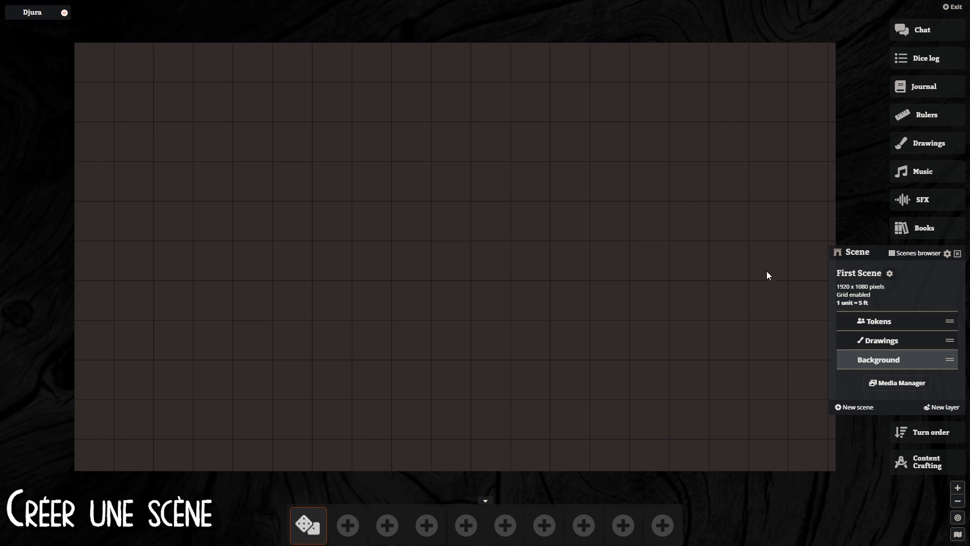
Step: Switch the GM view to the other "First scene" with the arena map, and bring it back to the original "First Scene"
{"action": "left_click", "coordinate": [916, 253]}
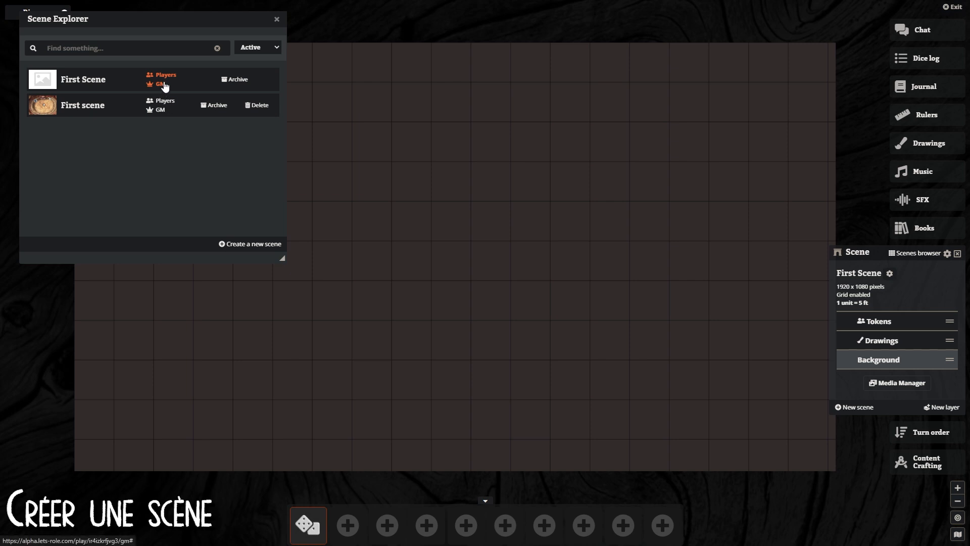
{"action": "left_click", "coordinate": [160, 113]}
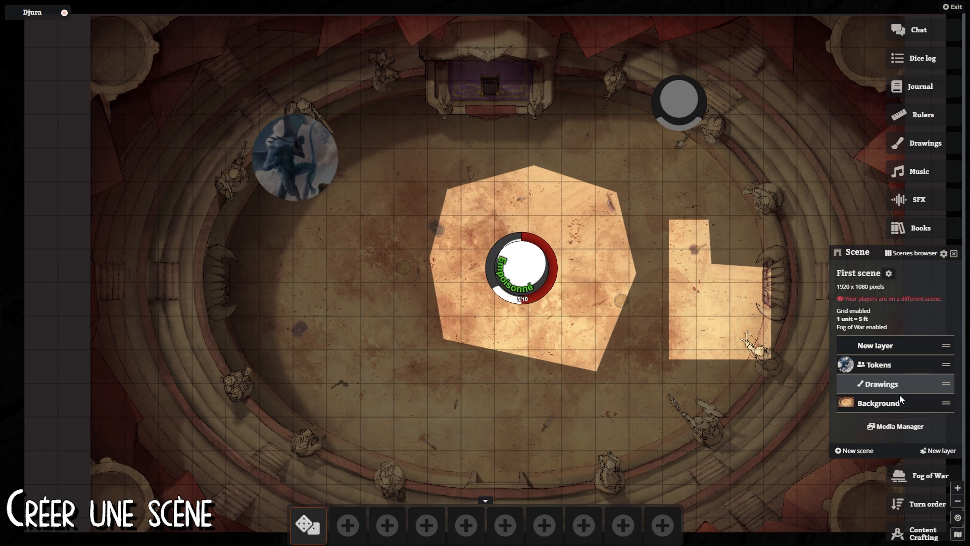
{"action": "left_click", "coordinate": [911, 253]}
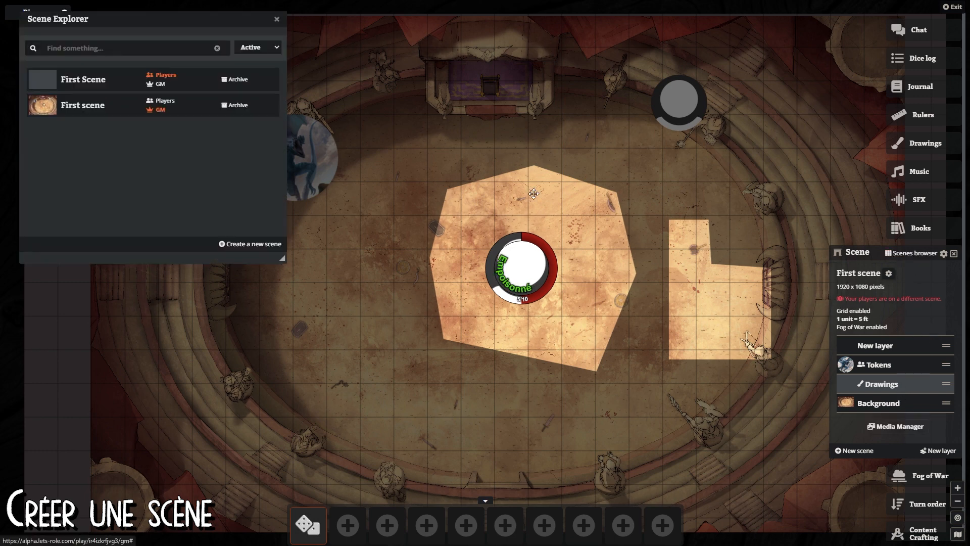
{"action": "left_click", "coordinate": [162, 85]}
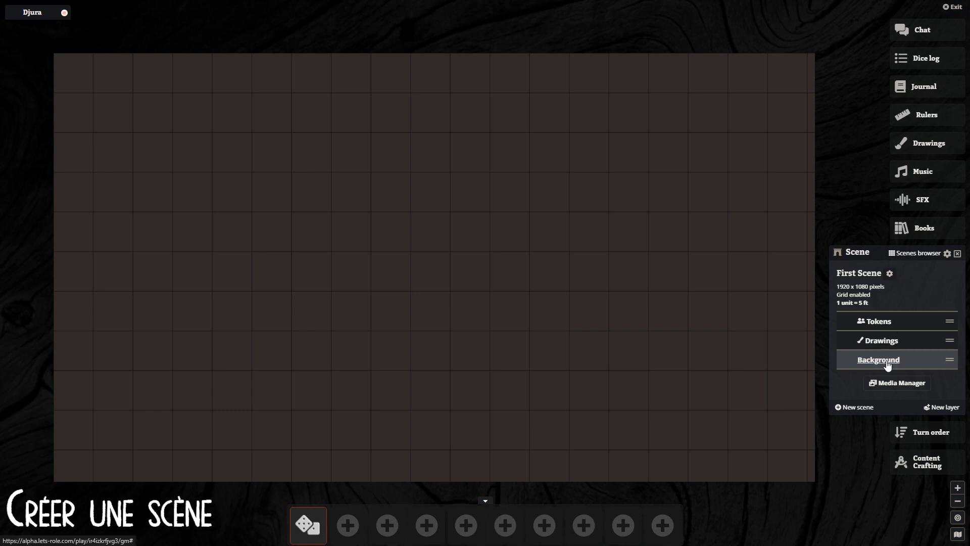
Step: Make the Drawings, Tokens and Background layers active in turn, and add a new layer to the First Scene
{"action": "left_click", "coordinate": [928, 339]}
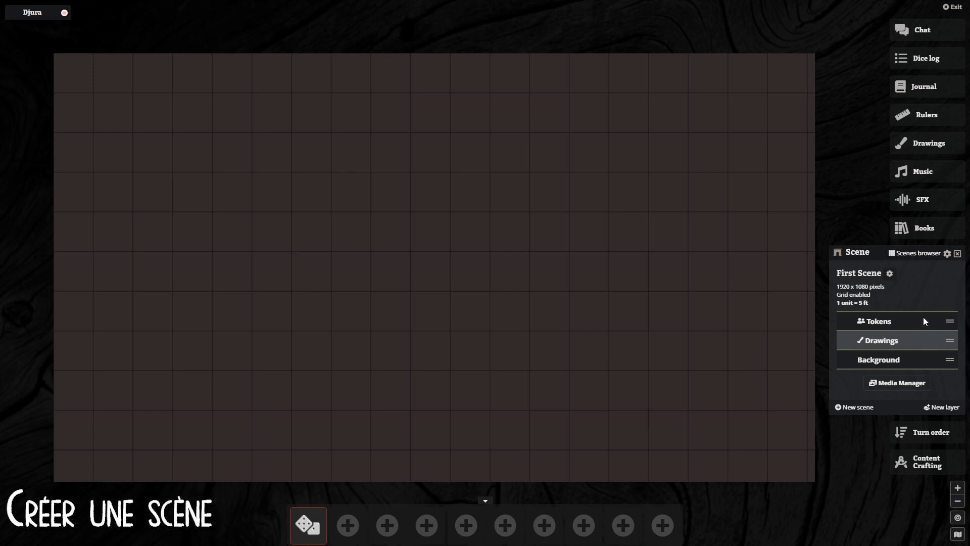
{"action": "left_click", "coordinate": [924, 319]}
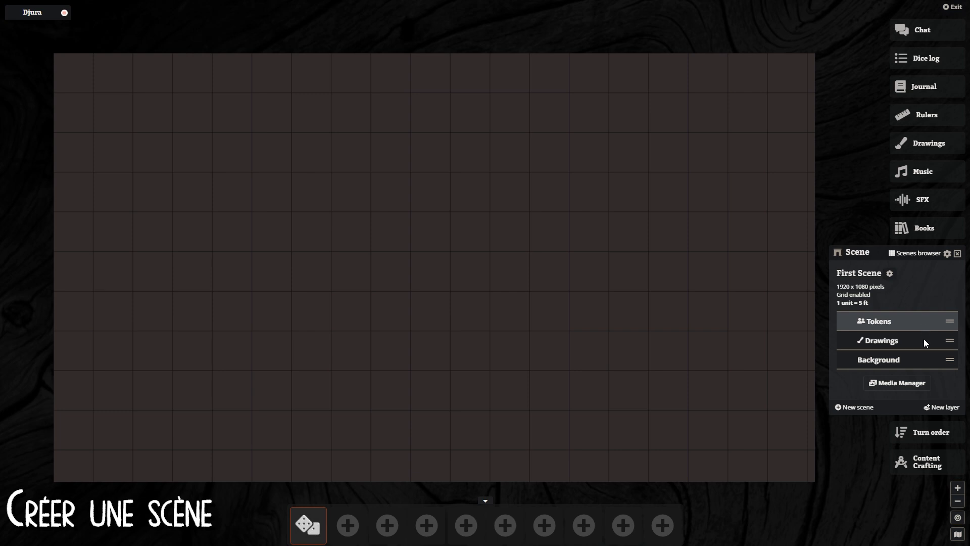
{"action": "left_click", "coordinate": [924, 360]}
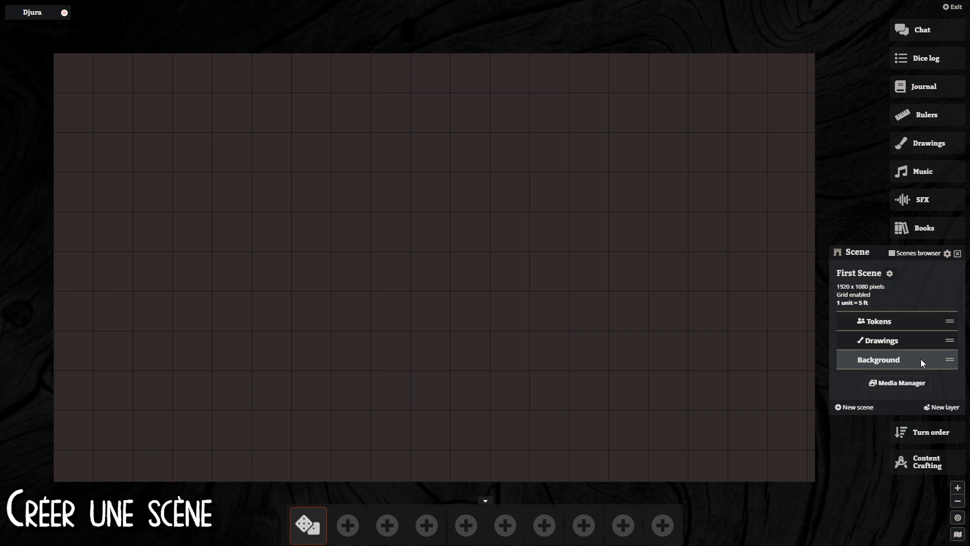
{"action": "mouse_move", "coordinate": [935, 360]}
{"action": "left_mouse_down"}
{"action": "mouse_move", "coordinate": [931, 336]}
{"action": "mouse_move", "coordinate": [933, 362]}
{"action": "left_mouse_up"}
{"action": "left_click_drag", "start_coordinate": [916, 361], "coordinate": [899, 318]}
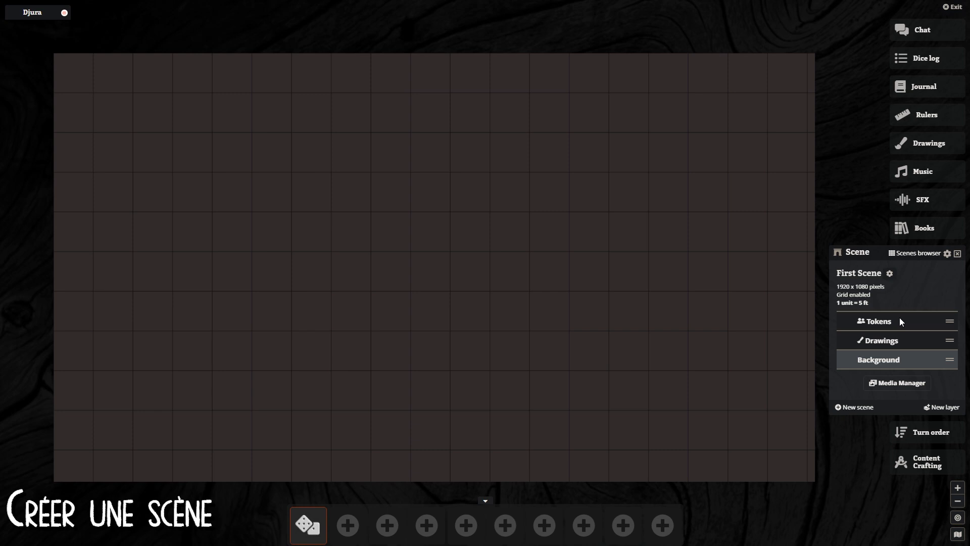
{"action": "left_click", "coordinate": [944, 407]}
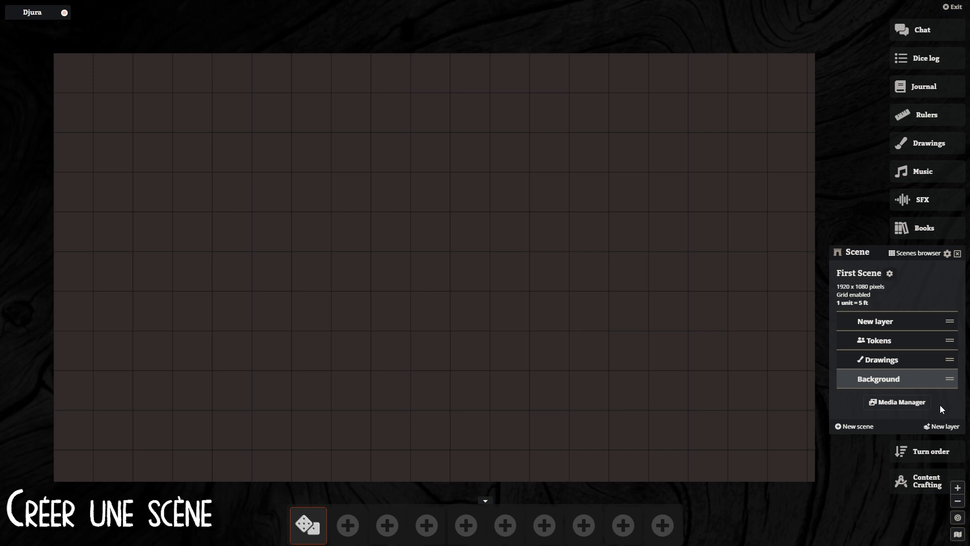
Step: Add Cze & Peku's Colosseum map from the media library's partner content to the Background layer and scale it down to the scene
{"action": "left_click", "coordinate": [922, 407]}
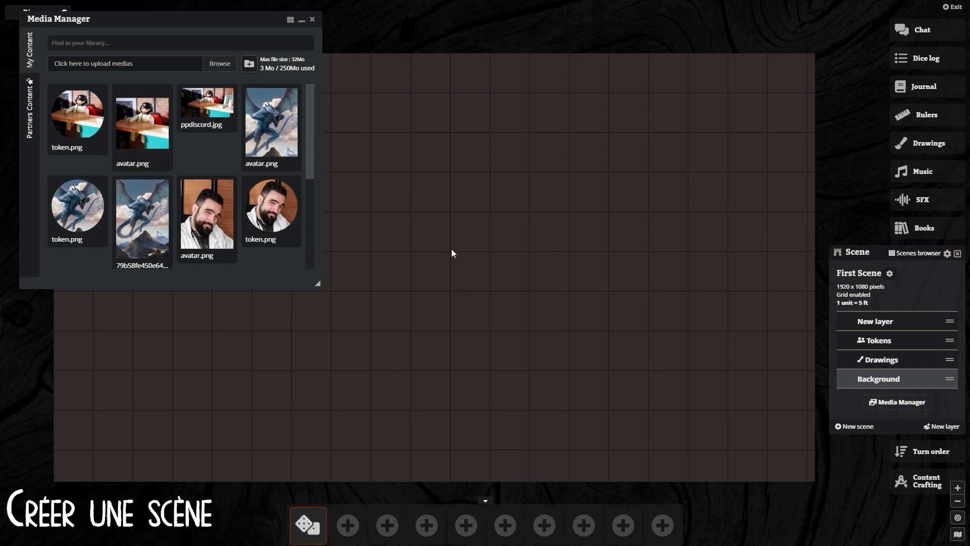
{"action": "scroll", "coordinate": [212, 190], "scroll_direction": "down", "scroll_amount": 4}
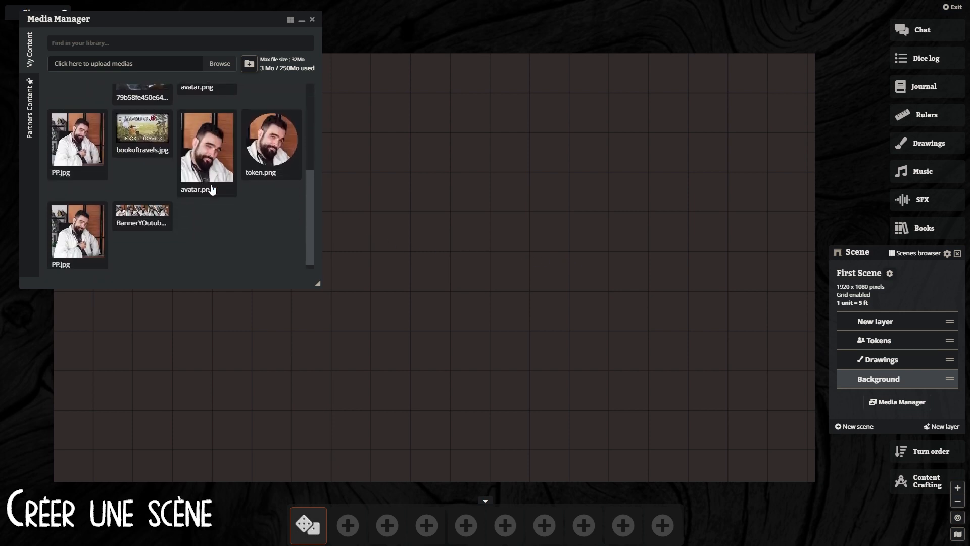
{"action": "scroll", "coordinate": [211, 189], "scroll_direction": "up", "scroll_amount": 5}
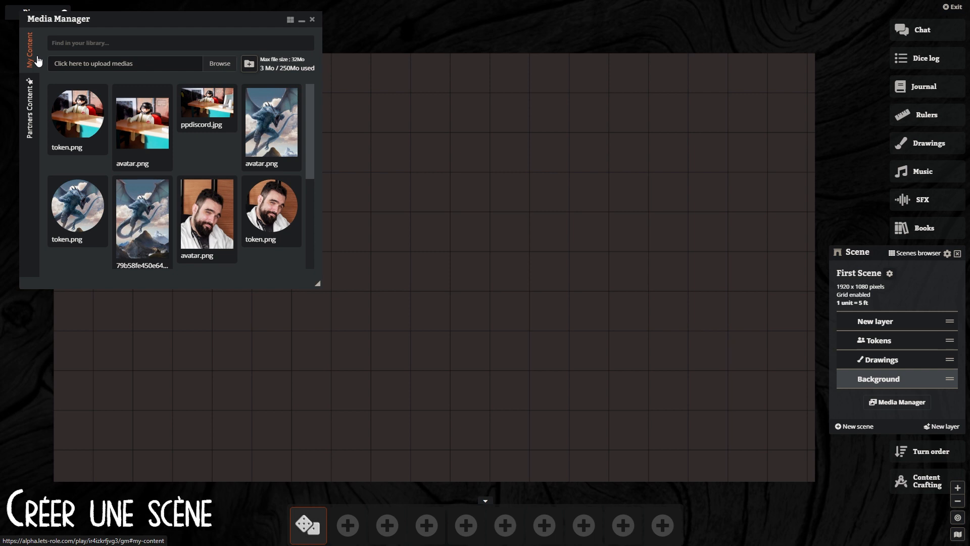
{"action": "left_click", "coordinate": [35, 92]}
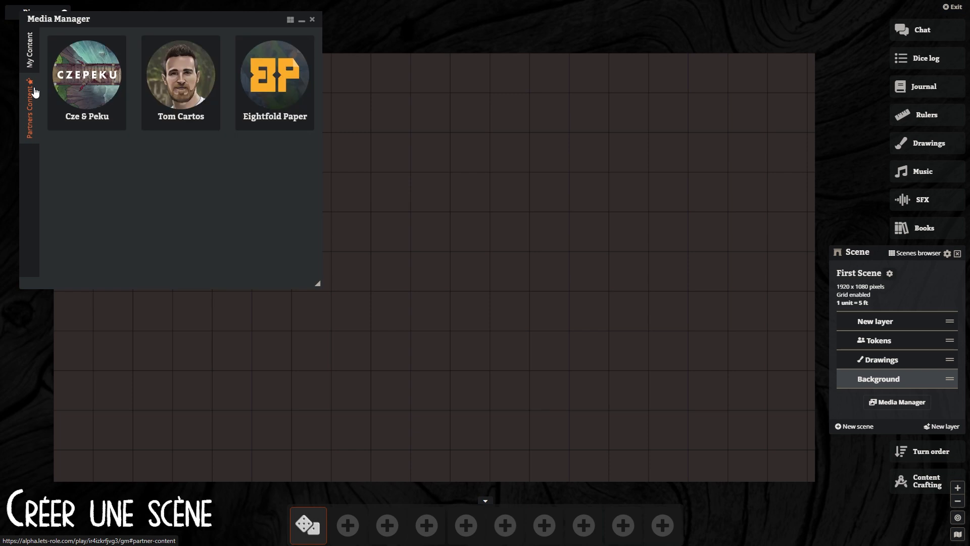
{"action": "left_click", "coordinate": [83, 95]}
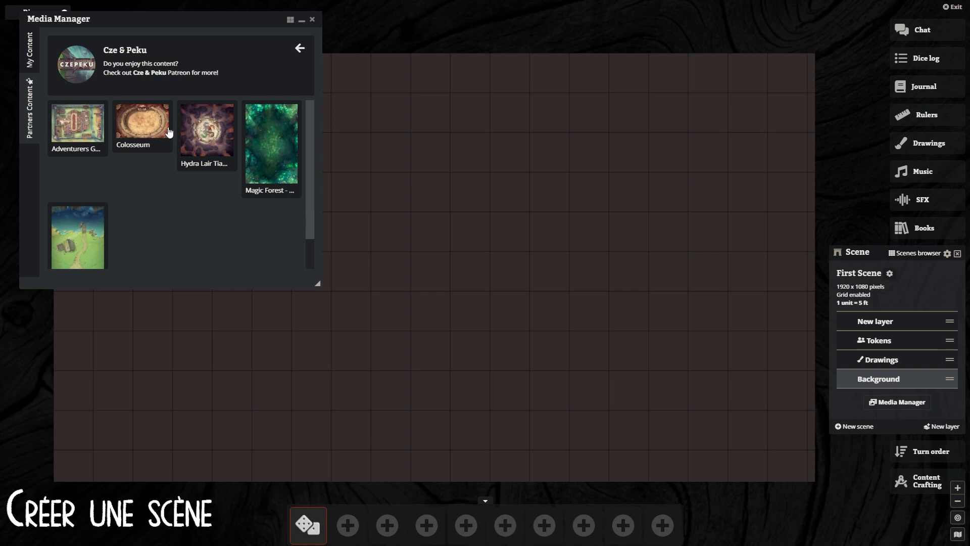
{"action": "left_click_drag", "start_coordinate": [152, 127], "coordinate": [376, 142]}
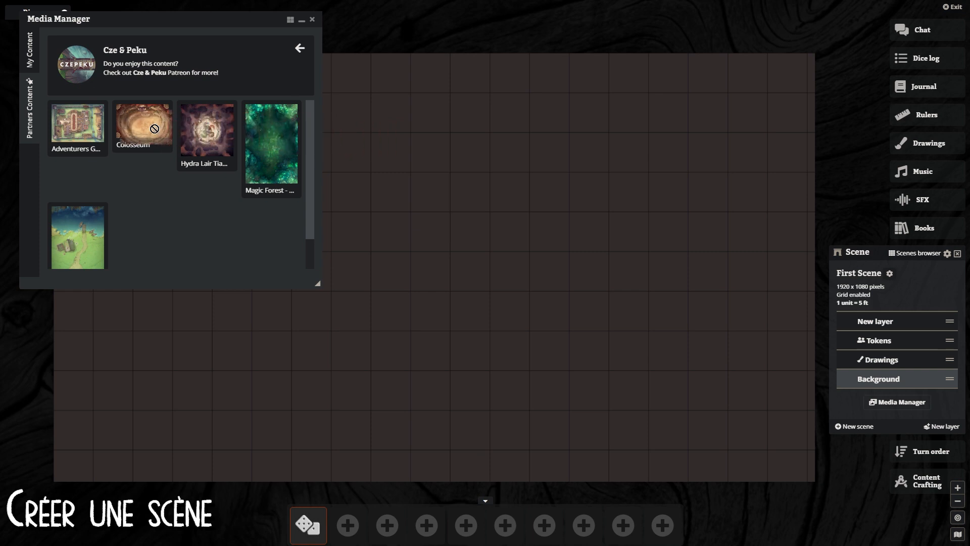
{"action": "left_click_drag", "start_coordinate": [150, 130], "coordinate": [376, 132]}
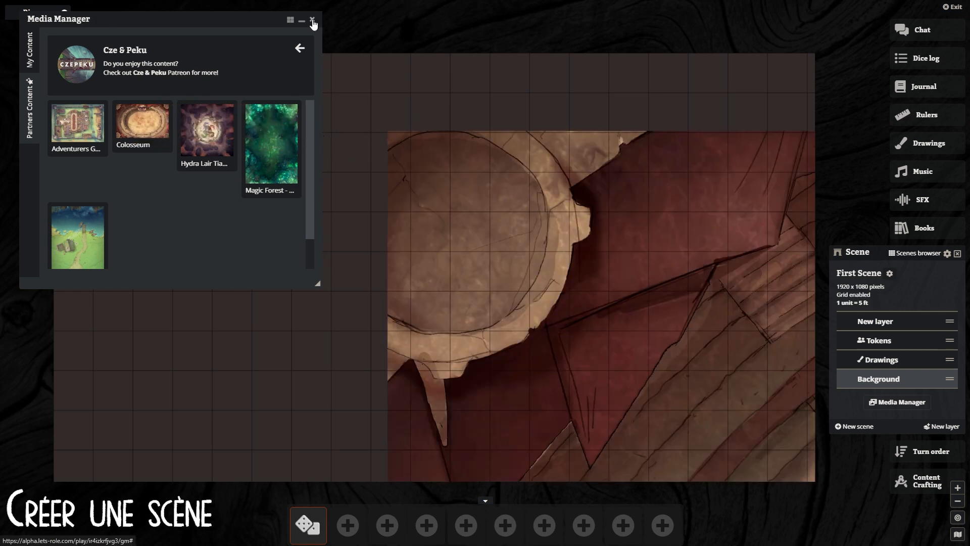
{"action": "left_click", "coordinate": [619, 250]}
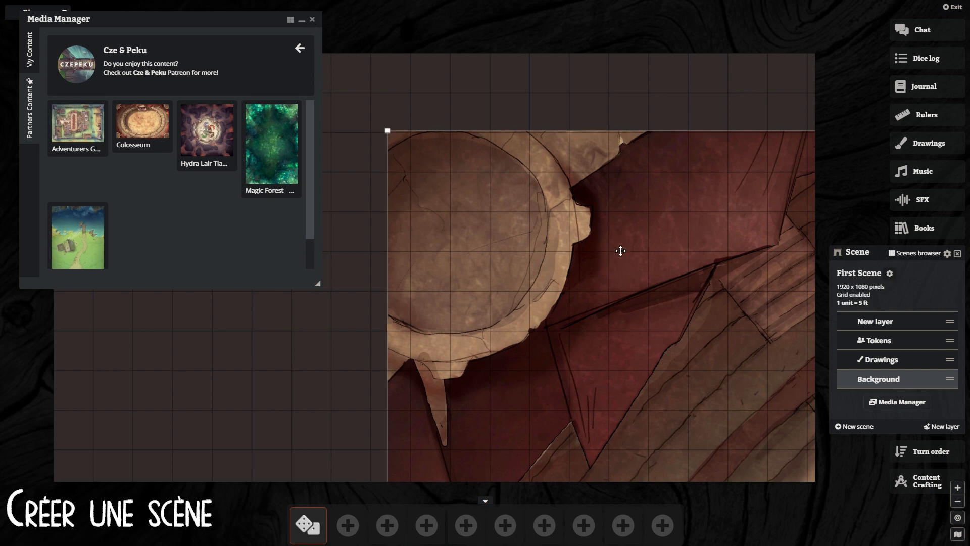
{"action": "left_click_drag", "start_coordinate": [386, 129], "coordinate": [477, 232]}
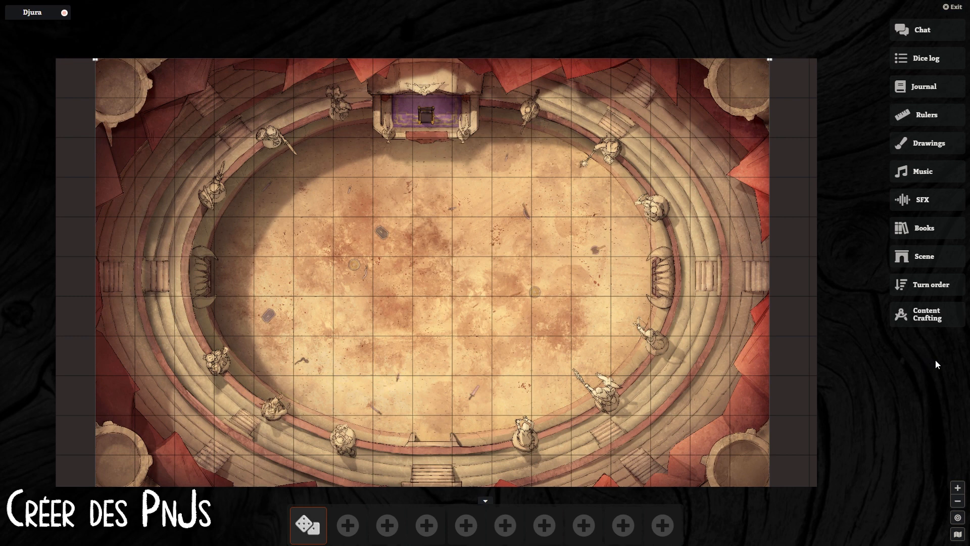
Step: Create a Monster in Content Crafting, name it "Dragon Azur" with the blue dragon picture as avatar, and close its sheet
{"action": "left_click", "coordinate": [920, 322]}
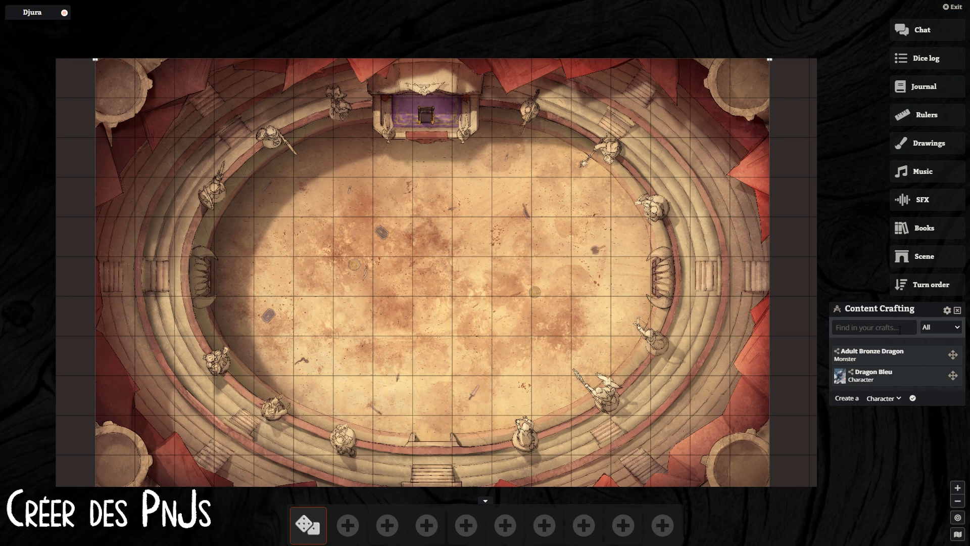
{"action": "left_click", "coordinate": [902, 402]}
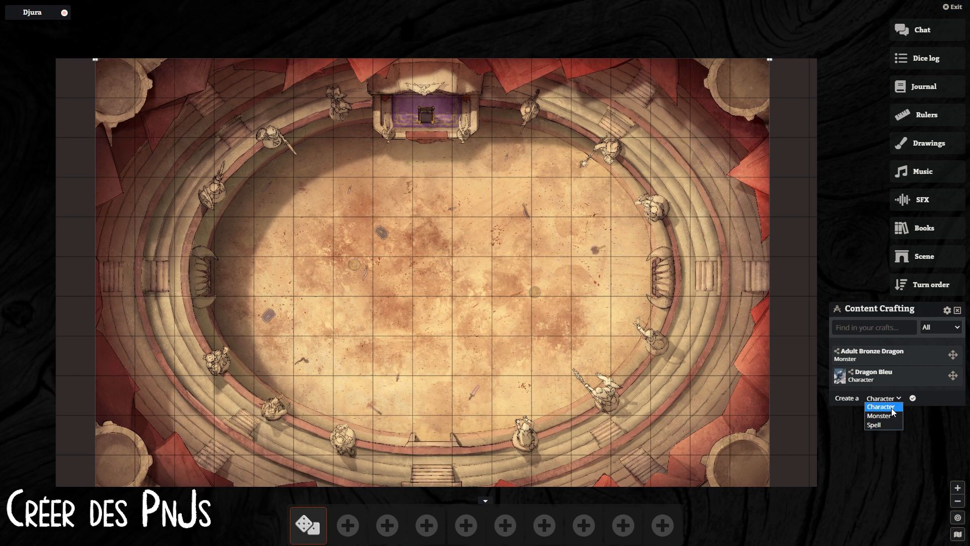
{"action": "left_click", "coordinate": [884, 415]}
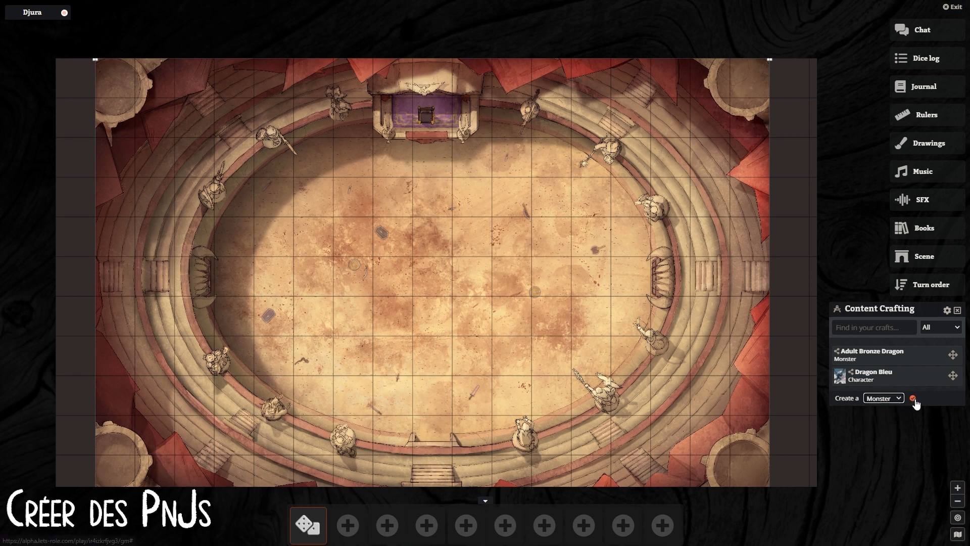
{"action": "left_click", "coordinate": [914, 400]}
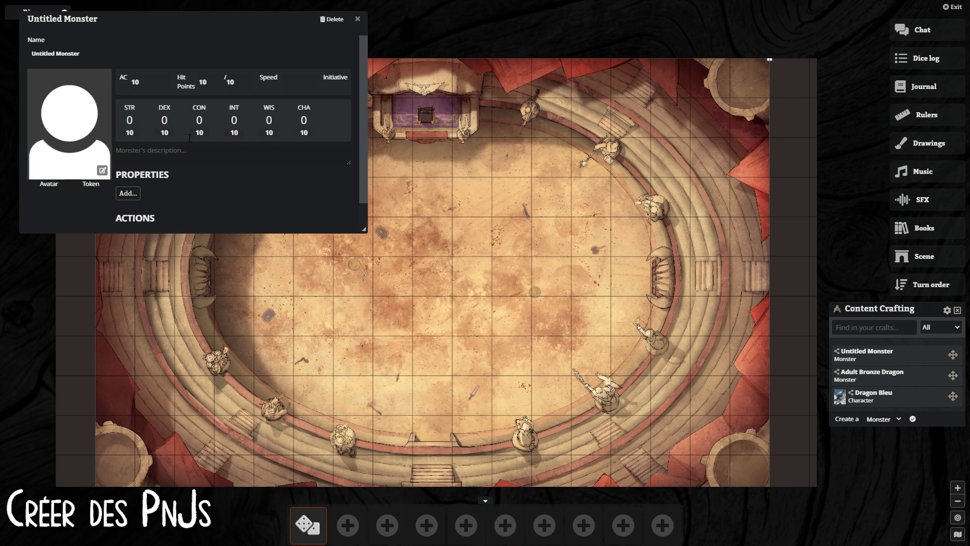
{"action": "scroll", "coordinate": [189, 138], "scroll_direction": "down", "scroll_amount": 1}
{"action": "scroll", "coordinate": [187, 149], "scroll_direction": "up", "scroll_amount": 1}
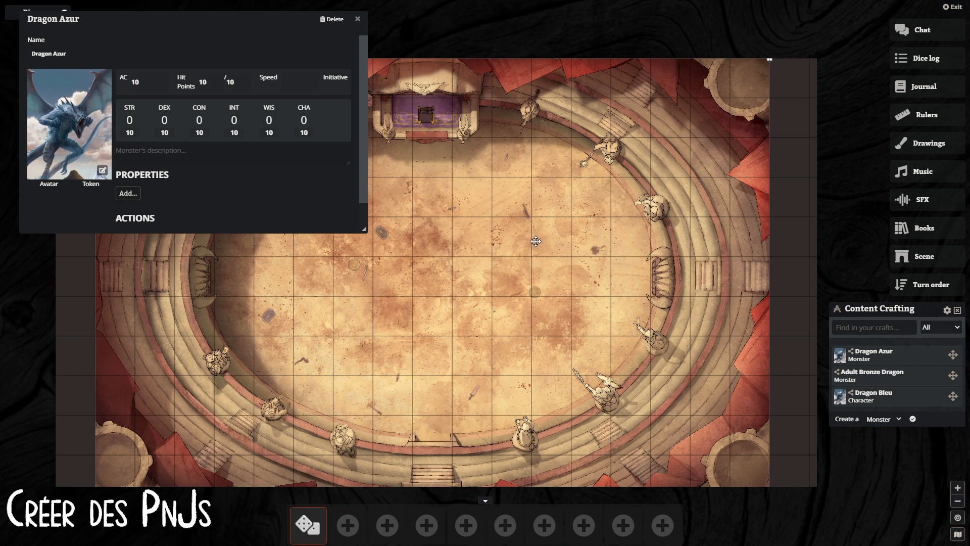
{"action": "left_click", "coordinate": [358, 19]}
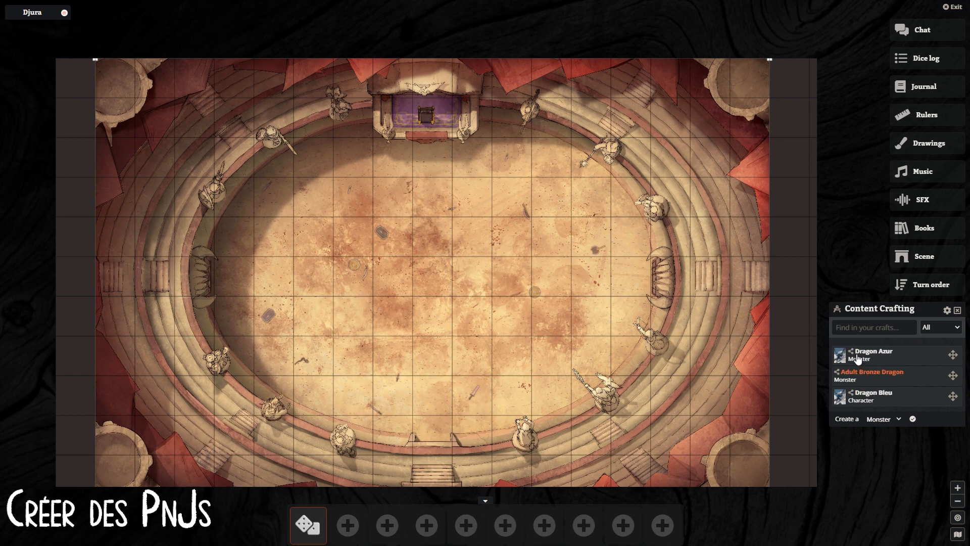
Step: Place the Dragon Azur token on the scene, rotate it and move it to the arena's upper-left edge, closing Content Crafting
{"action": "left_click_drag", "start_coordinate": [843, 359], "coordinate": [426, 228]}
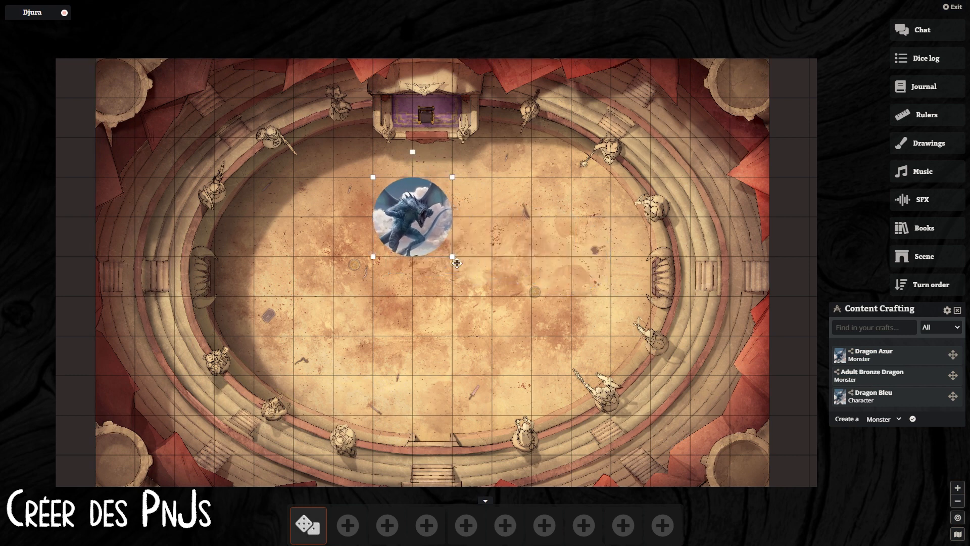
{"action": "left_click_drag", "start_coordinate": [465, 273], "coordinate": [446, 251]}
{"action": "mouse_move", "coordinate": [412, 152]}
{"action": "left_mouse_down"}
{"action": "mouse_move", "coordinate": [372, 173]}
{"action": "mouse_move", "coordinate": [448, 169]}
{"action": "mouse_move", "coordinate": [463, 226]}
{"action": "mouse_move", "coordinate": [344, 173]}
{"action": "mouse_move", "coordinate": [413, 152]}
{"action": "left_mouse_up"}
{"action": "left_click_drag", "start_coordinate": [427, 215], "coordinate": [308, 175]}
{"action": "left_click", "coordinate": [503, 211]}
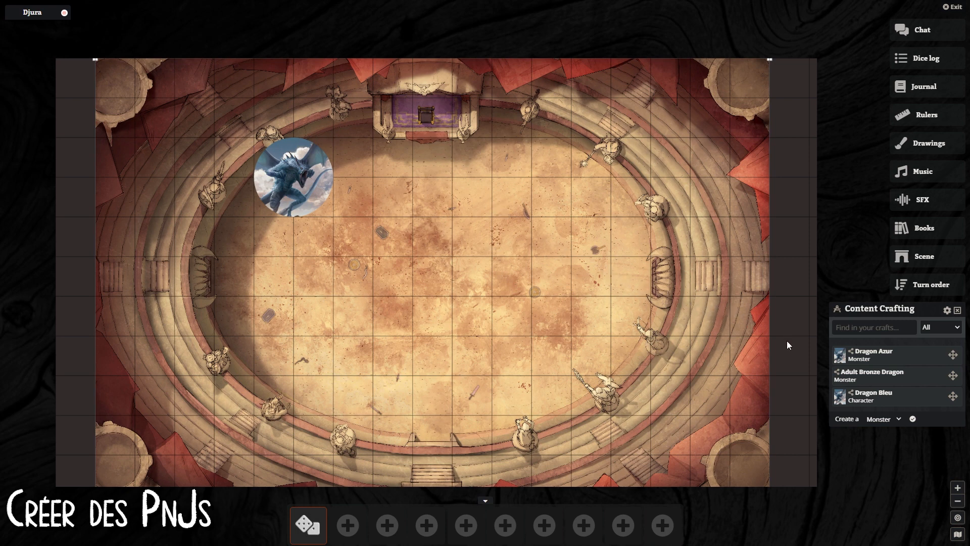
{"action": "left_click", "coordinate": [956, 311]}
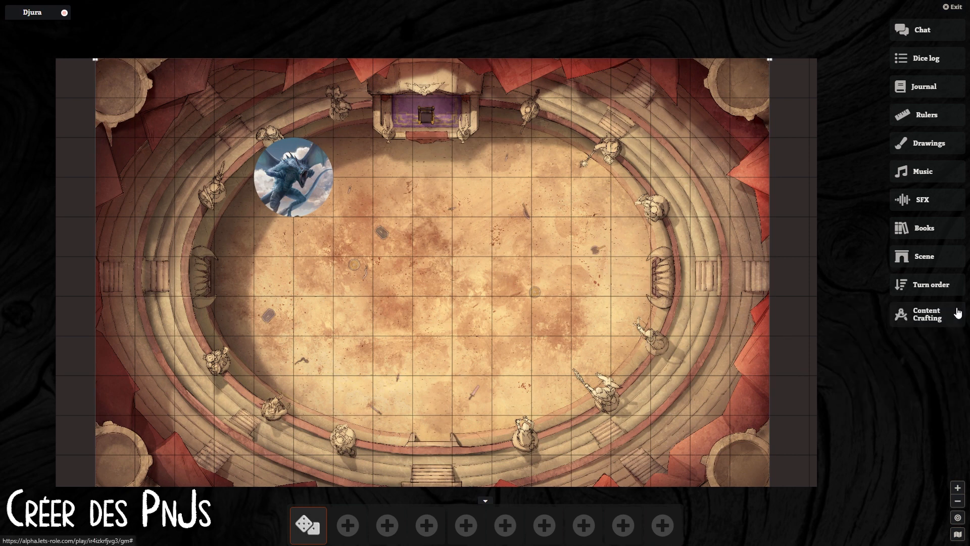
Step: Review the Adult Blue Dragon sheet in the DnD5 SRD book and place the Adult Brass Dragon in the arena's upper-right area
{"action": "left_click", "coordinate": [920, 227]}
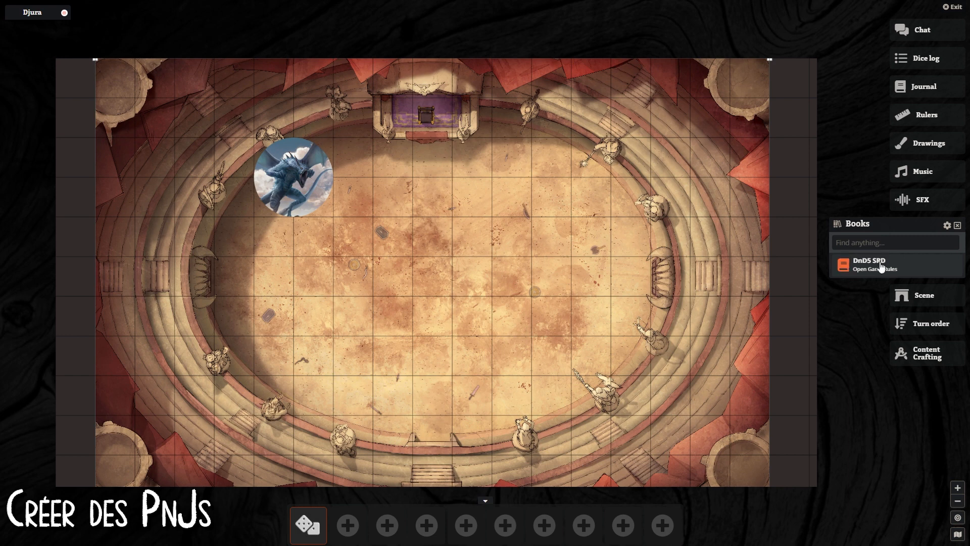
{"action": "left_click", "coordinate": [881, 266]}
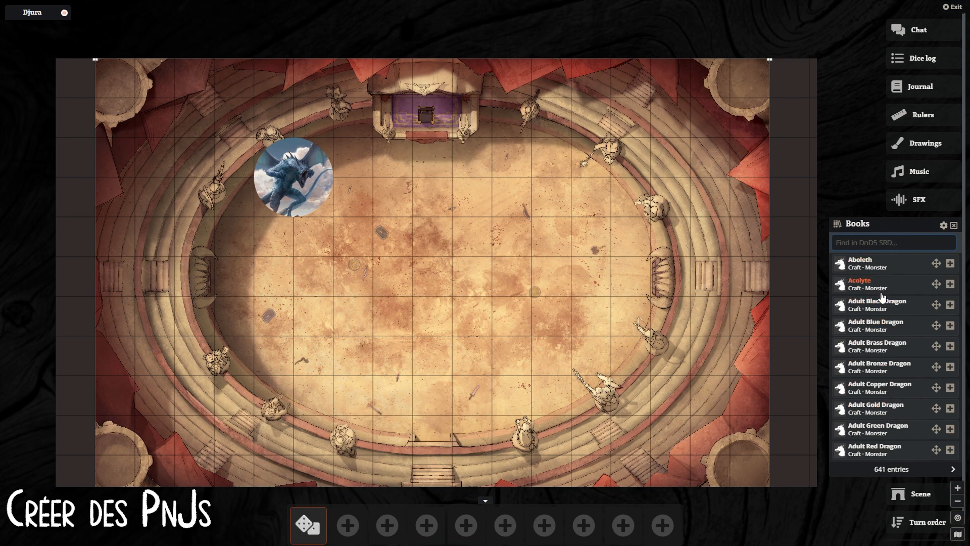
{"action": "left_click", "coordinate": [876, 324]}
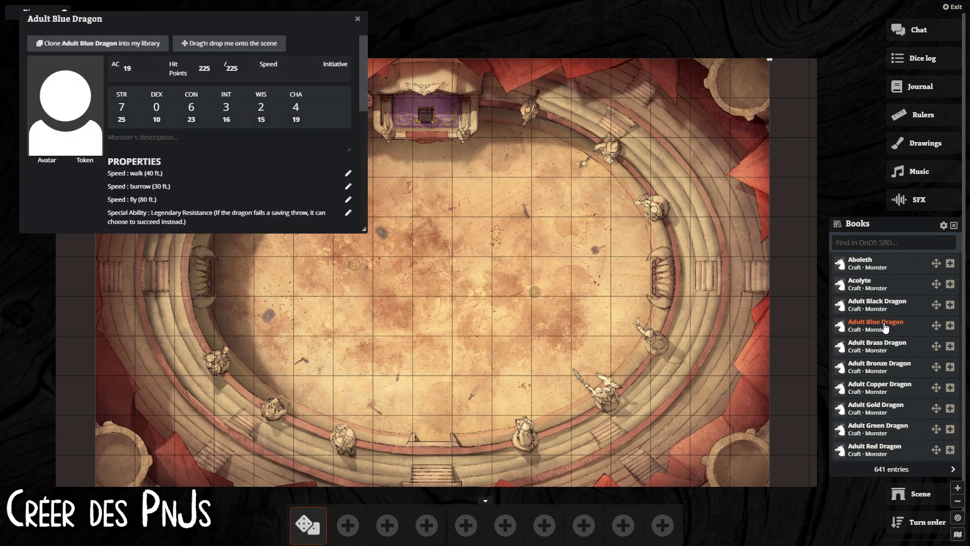
{"action": "scroll", "coordinate": [152, 176], "scroll_direction": "down", "scroll_amount": 8}
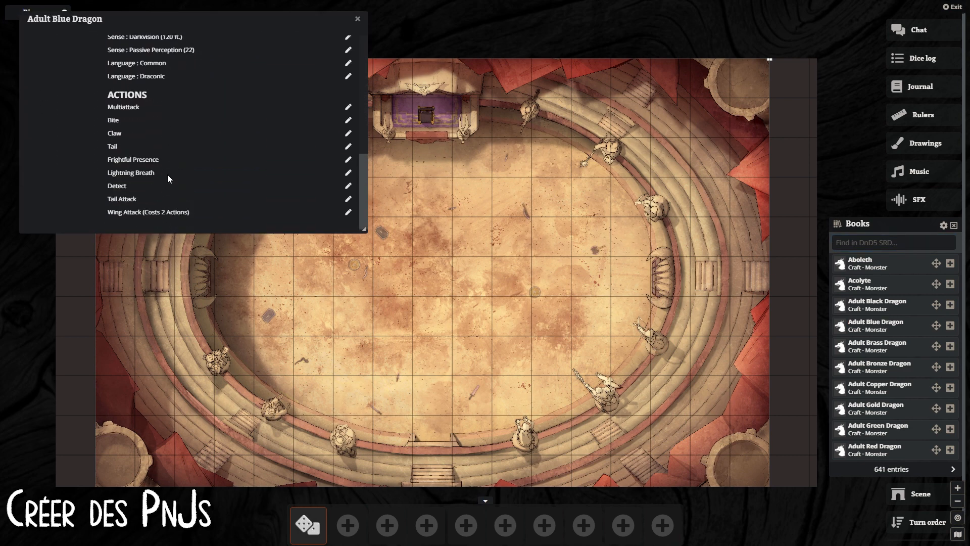
{"action": "scroll", "coordinate": [169, 177], "scroll_direction": "up", "scroll_amount": 10}
{"action": "left_click", "coordinate": [358, 18]}
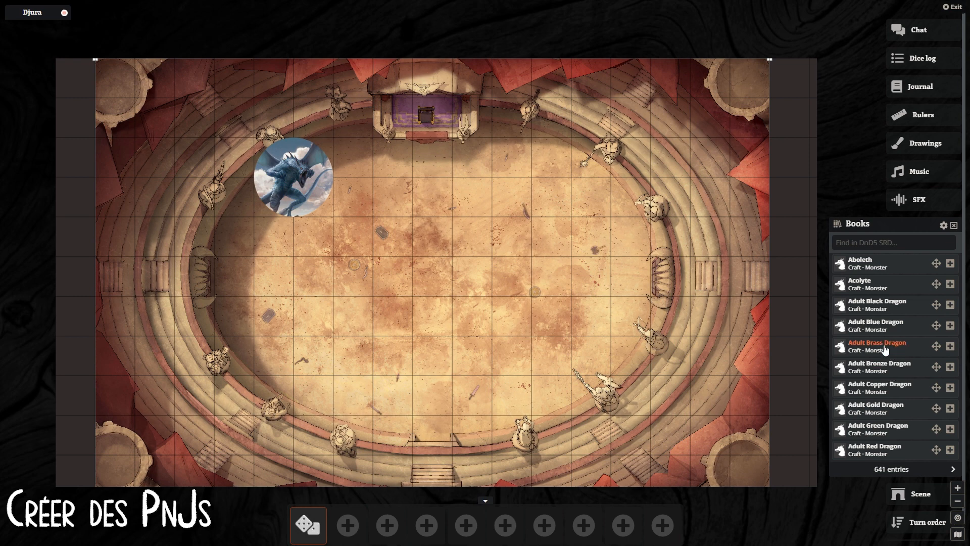
{"action": "left_click_drag", "start_coordinate": [879, 346], "coordinate": [614, 204]}
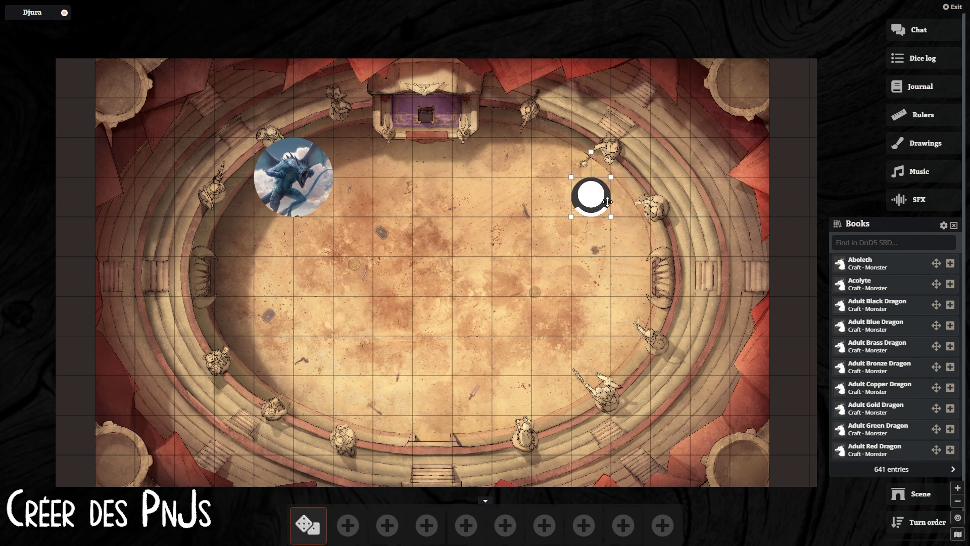
Step: Open the monster sheet of the blue dragon token on the scene, look through it and close it
{"action": "double_click", "coordinate": [301, 186]}
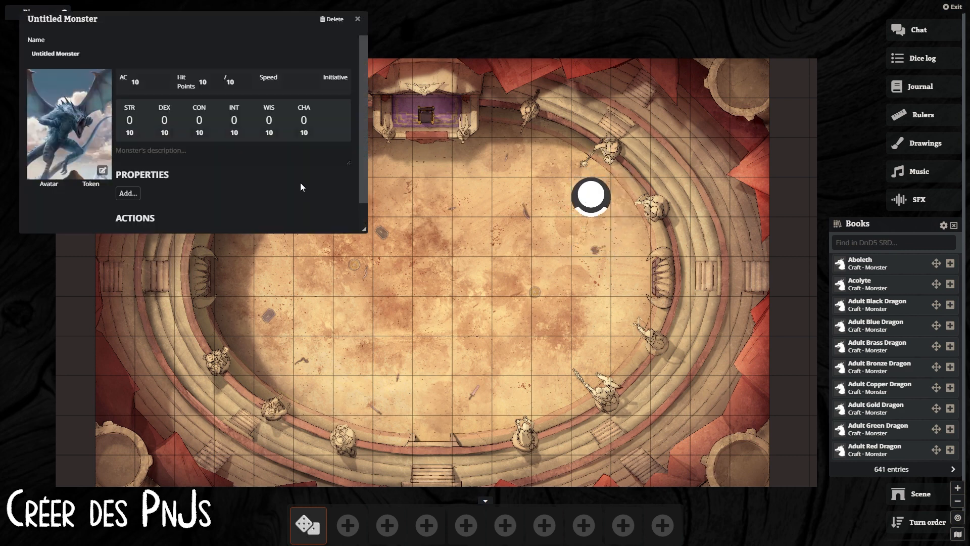
{"action": "scroll", "coordinate": [300, 186], "scroll_direction": "down", "scroll_amount": 1}
{"action": "scroll", "coordinate": [299, 183], "scroll_direction": "up", "scroll_amount": 1}
{"action": "left_click", "coordinate": [358, 20]}
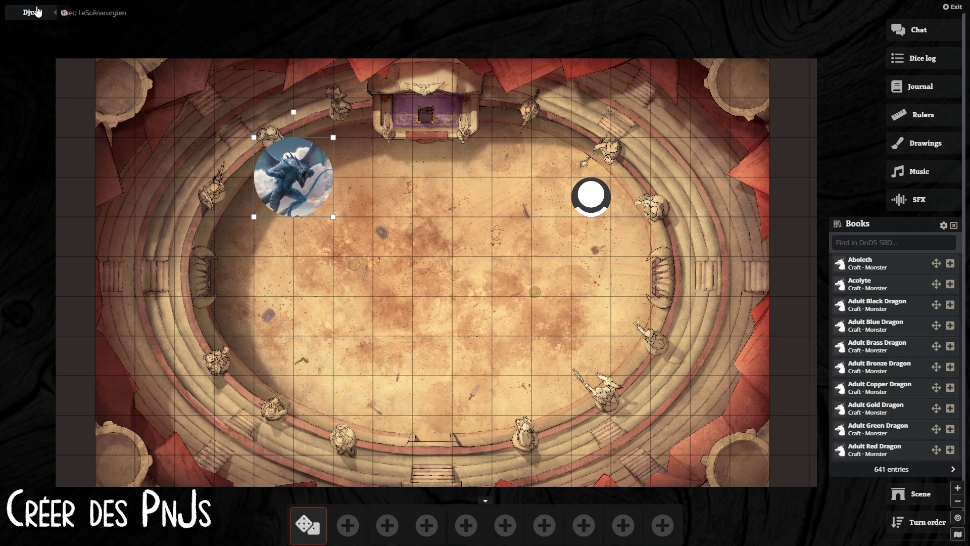
Step: Place the player character's token in the middle of the arena
{"action": "left_click", "coordinate": [35, 15]}
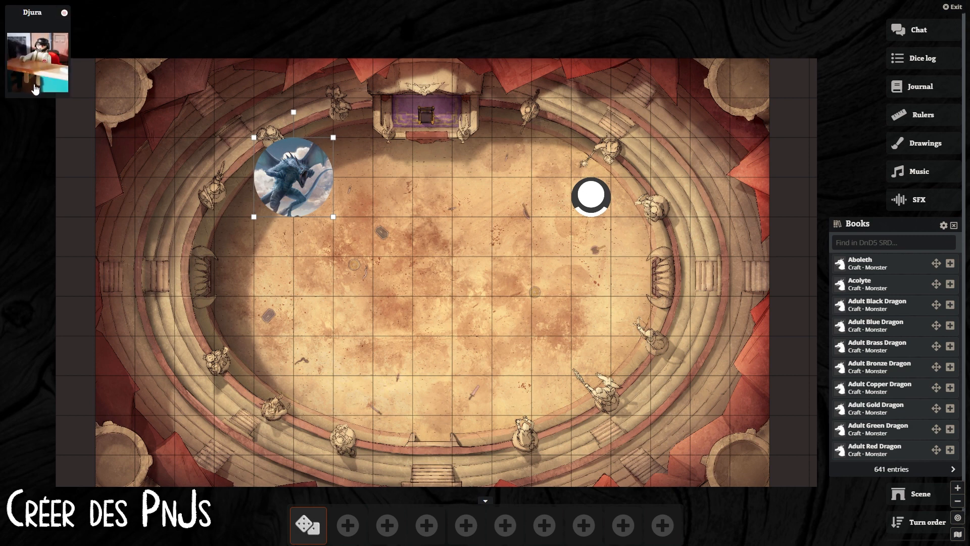
{"action": "left_click_drag", "start_coordinate": [37, 65], "coordinate": [460, 256]}
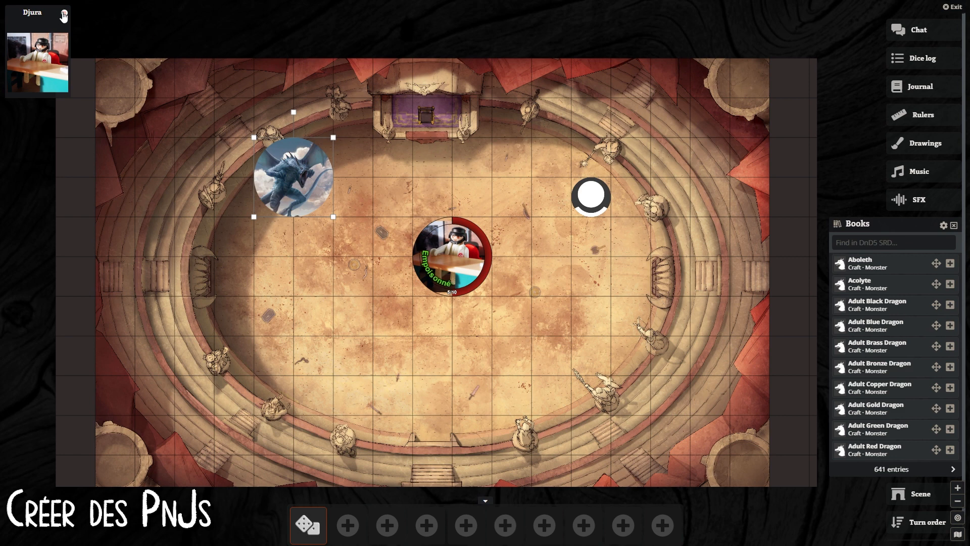
Step: Enable Bar 2 on the player character's token in blue, with a value of 8 and a maximum of 20
{"action": "right_click", "coordinate": [450, 255]}
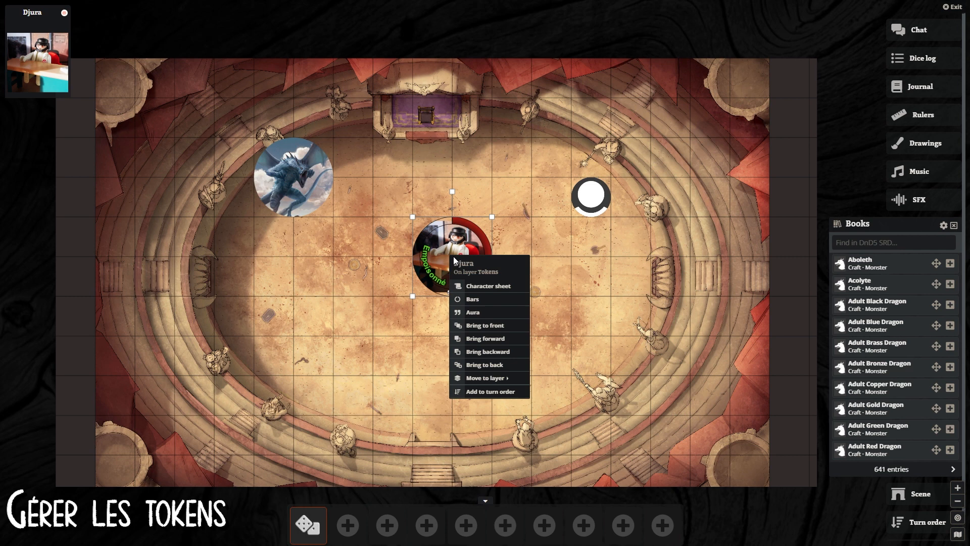
{"action": "left_click", "coordinate": [473, 299]}
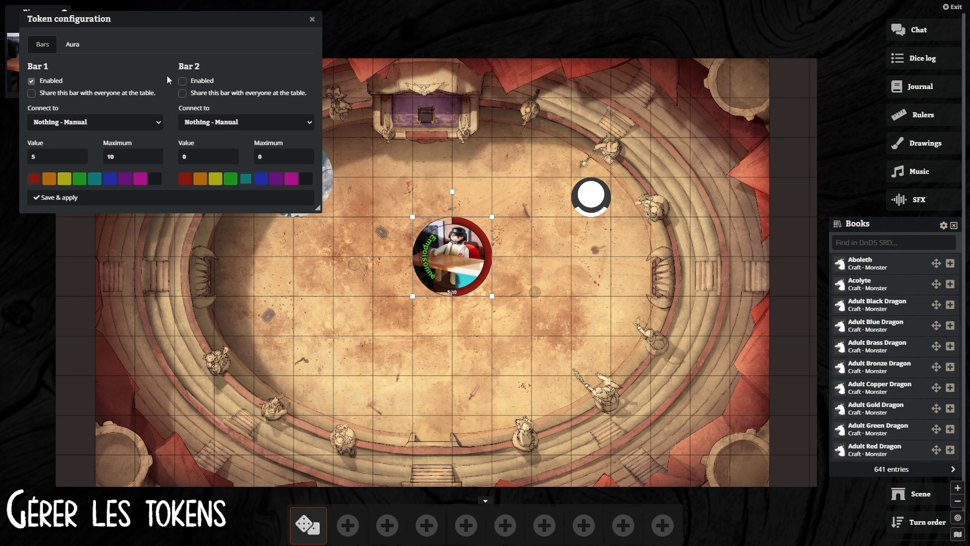
{"action": "left_click", "coordinate": [182, 82]}
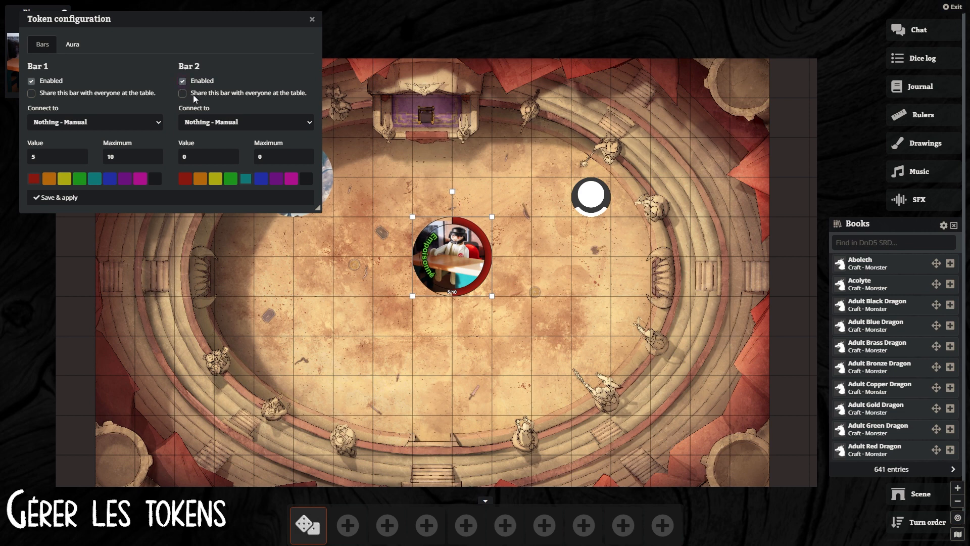
{"action": "left_click", "coordinate": [260, 179]}
{"action": "left_click", "coordinate": [205, 156]}
{"action": "type", "text": "8"}
{"action": "key", "text": "Tab"}
{"action": "type", "text": "20"}
{"action": "left_click", "coordinate": [227, 144]}
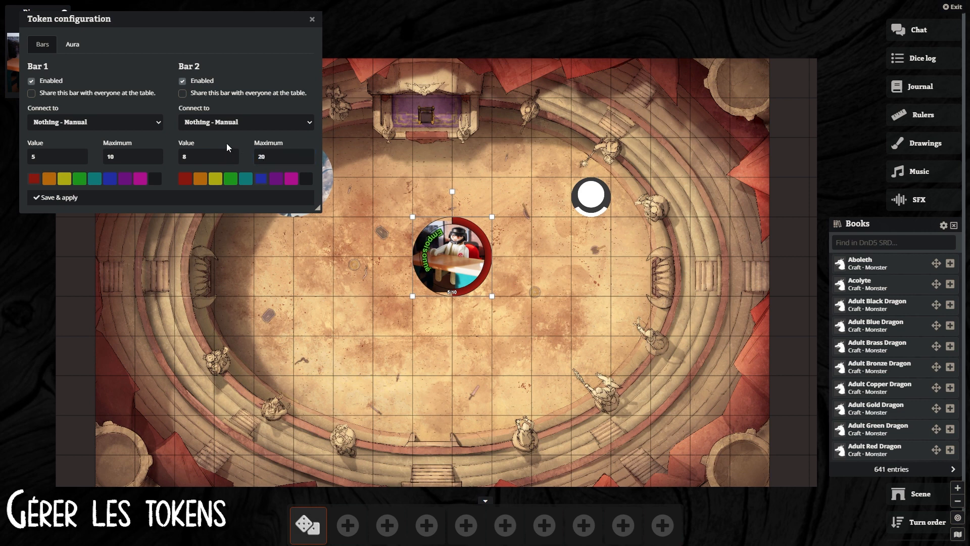
Step: Connect the token's Bar 1 to HP, keep Bar 2 manual and apply the bar configuration
{"action": "left_click", "coordinate": [127, 124]}
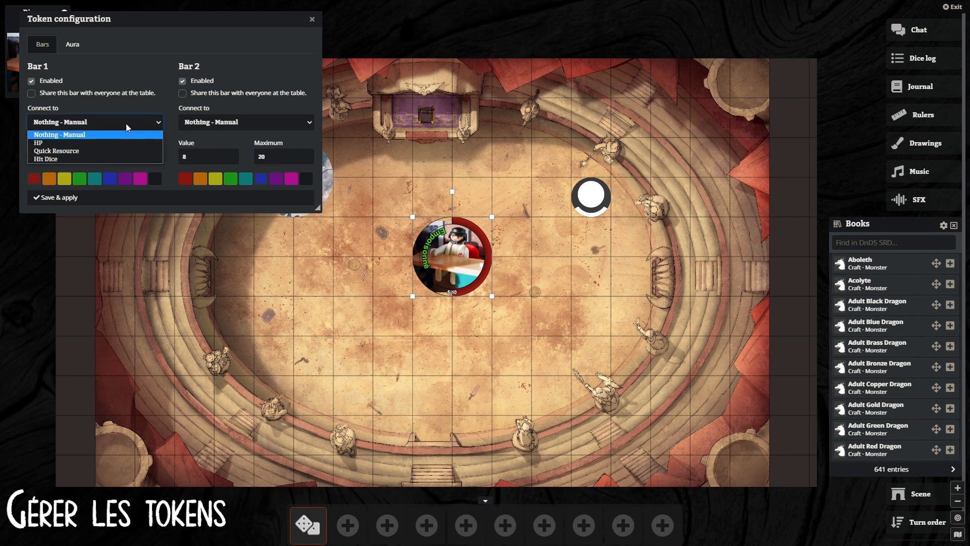
{"action": "left_click", "coordinate": [111, 143]}
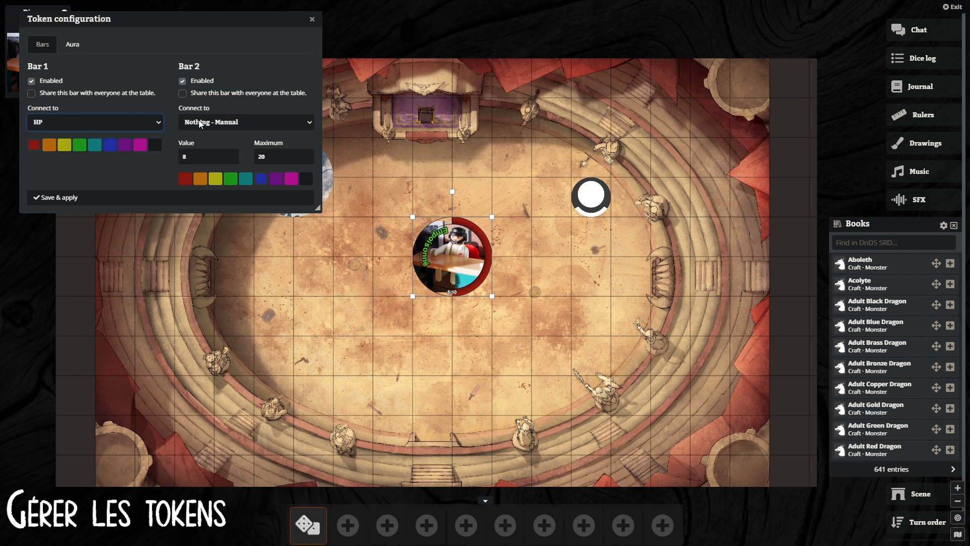
{"action": "left_click", "coordinate": [210, 122]}
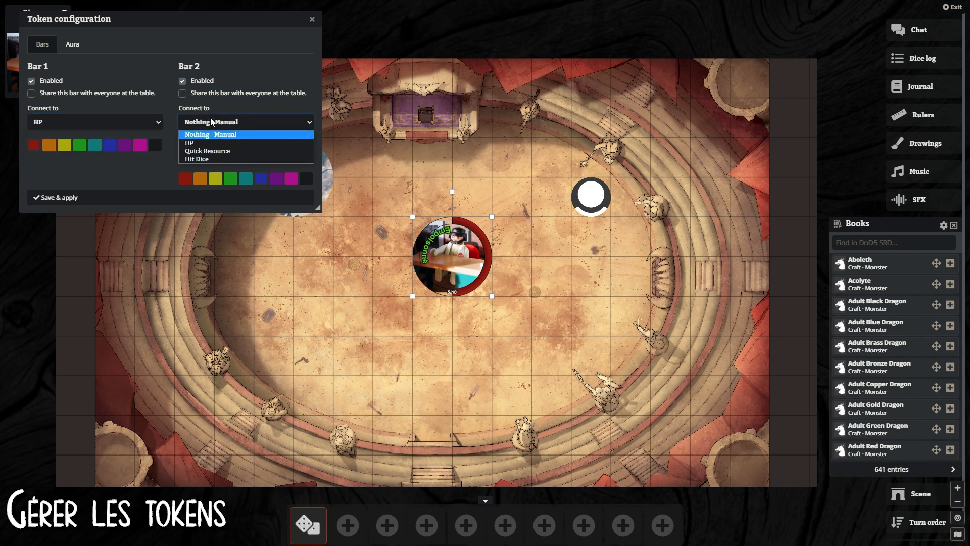
{"action": "left_click", "coordinate": [210, 117]}
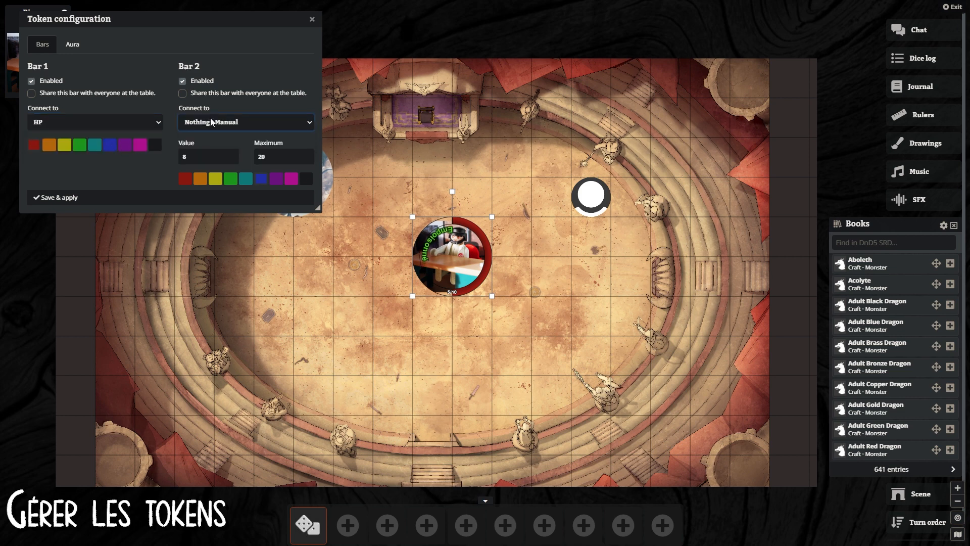
{"action": "left_click", "coordinate": [108, 171]}
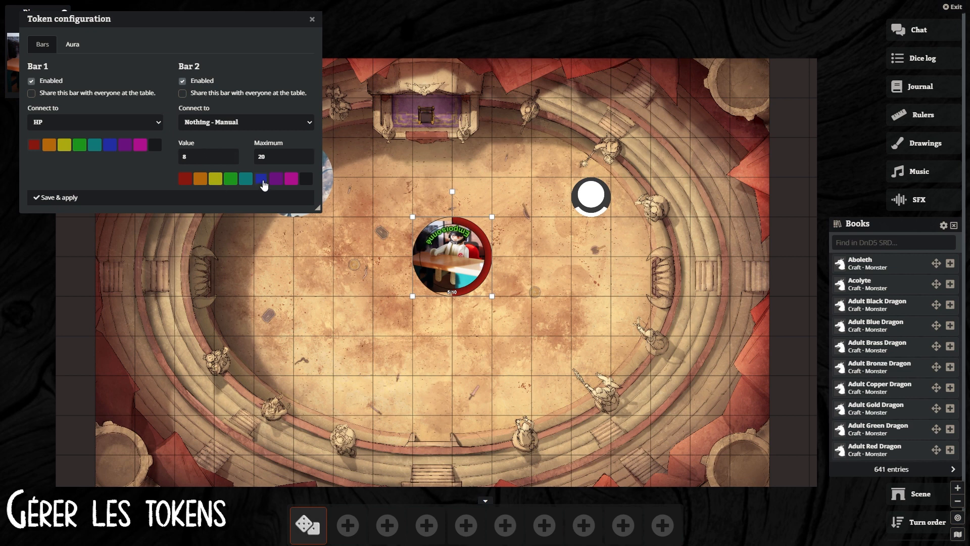
{"action": "left_click", "coordinate": [52, 198]}
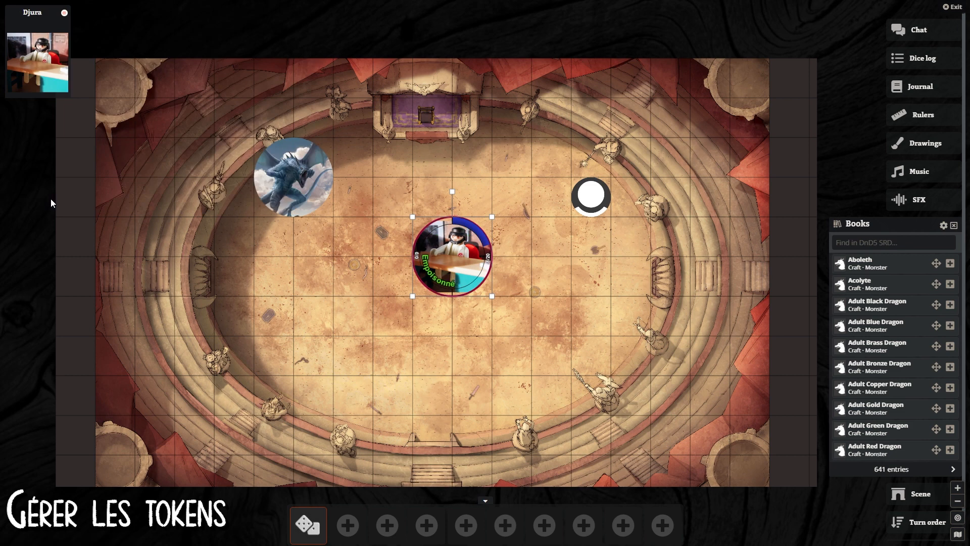
Step: Review the aura text "Empoisonné" and its colour options on the player character's token, and apply the aura configuration
{"action": "right_click", "coordinate": [448, 253]}
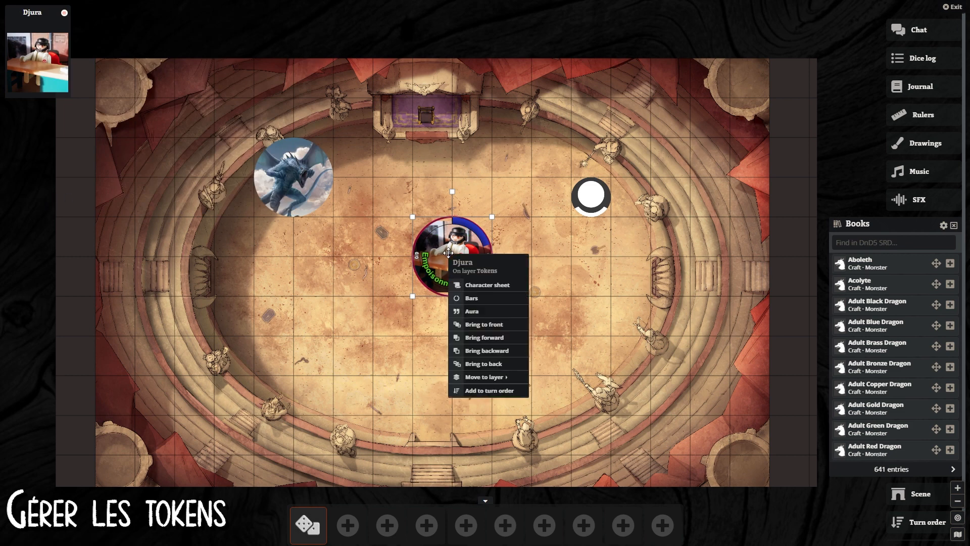
{"action": "left_click", "coordinate": [472, 310]}
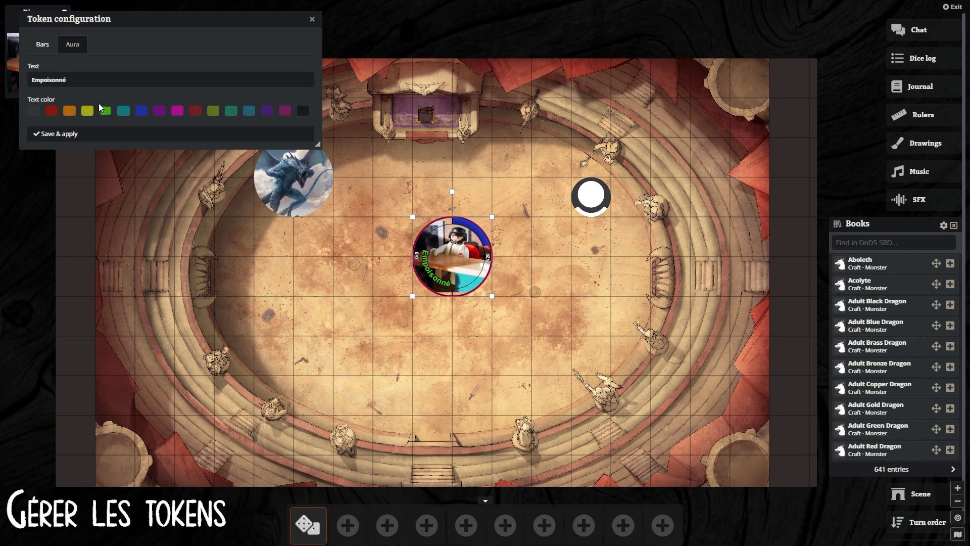
{"action": "left_click", "coordinate": [79, 81]}
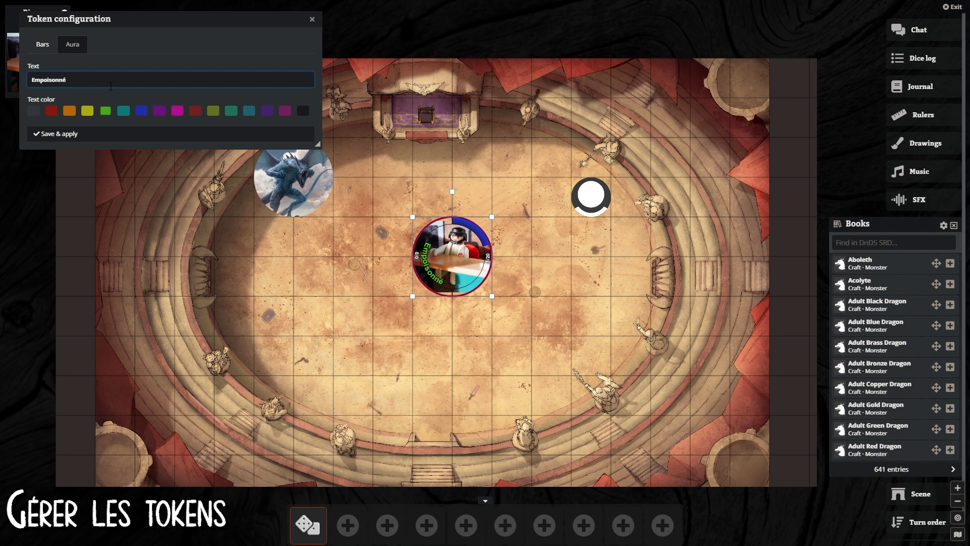
{"action": "left_click", "coordinate": [70, 141]}
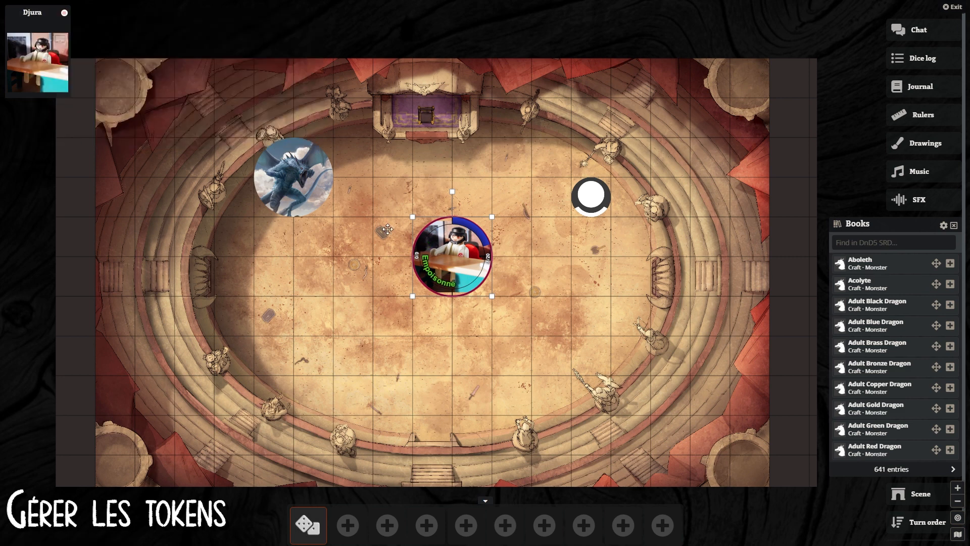
Step: Add the player character's token to the turn order, close the Books list and clear the token selection
{"action": "right_click", "coordinate": [448, 250]}
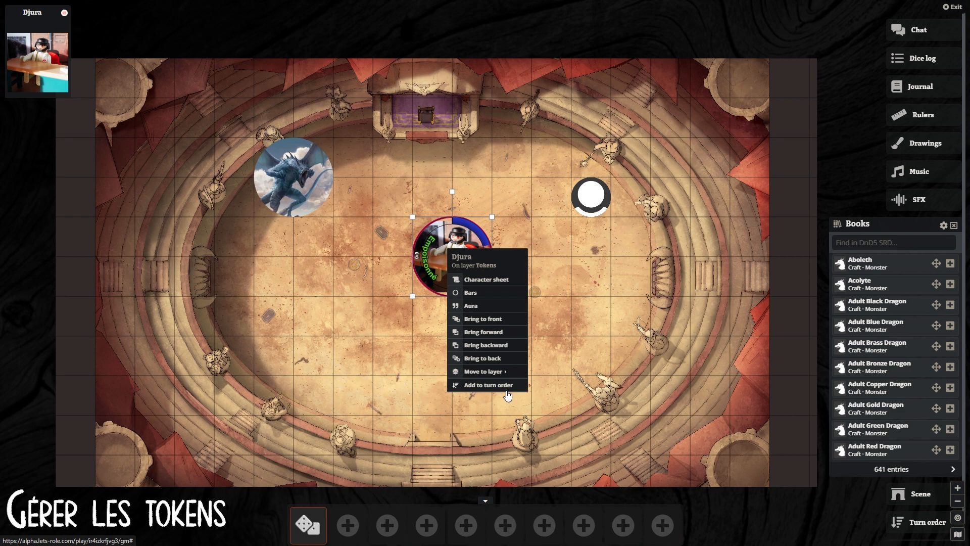
{"action": "left_click", "coordinate": [507, 389]}
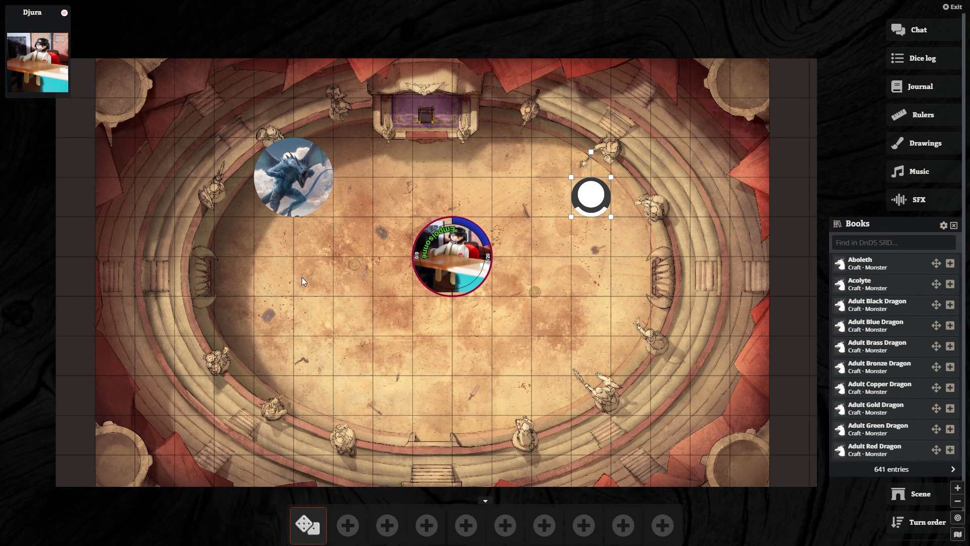
{"action": "left_click", "coordinate": [954, 225]}
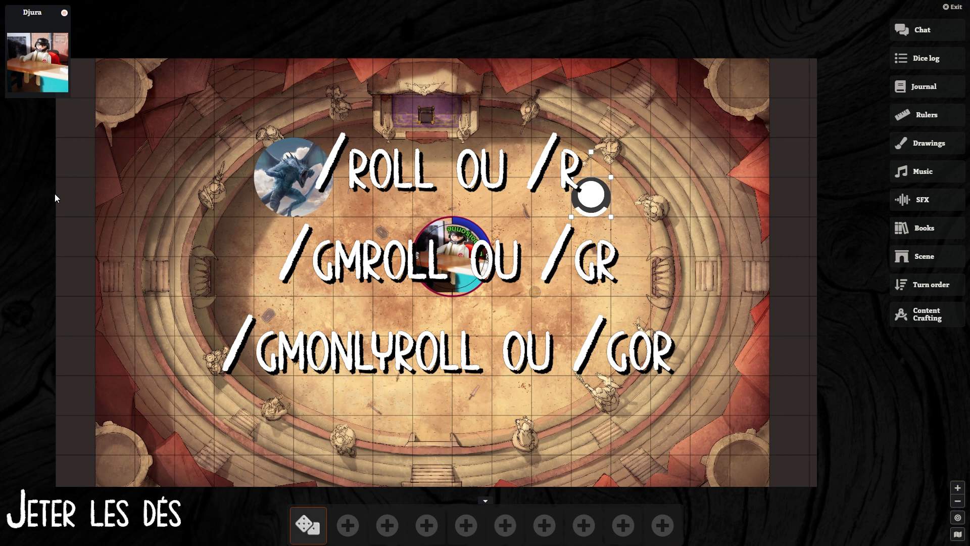
{"action": "left_click", "coordinate": [838, 199]}
Step: Open the chat and the dice log and look through the recent rolls
{"action": "left_click", "coordinate": [918, 32]}
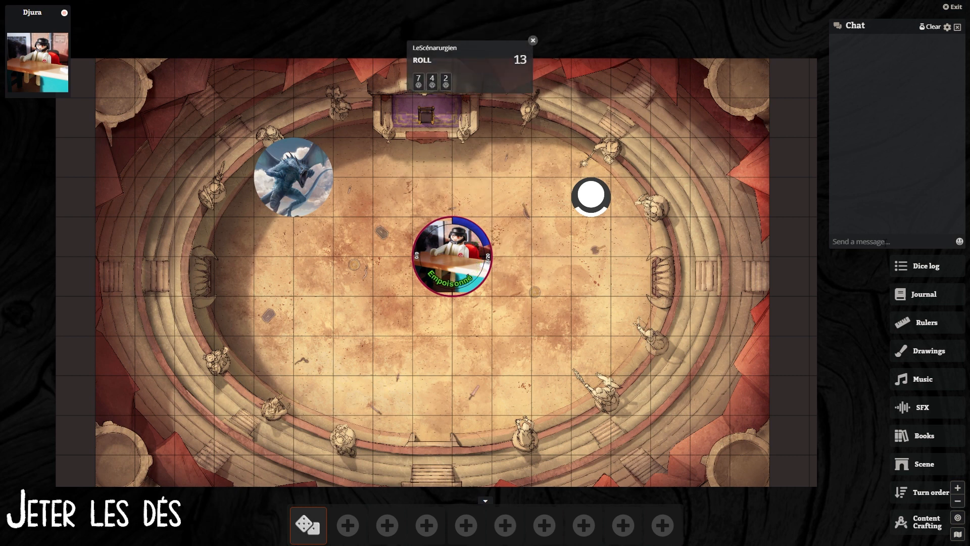
{"action": "left_click", "coordinate": [918, 268]}
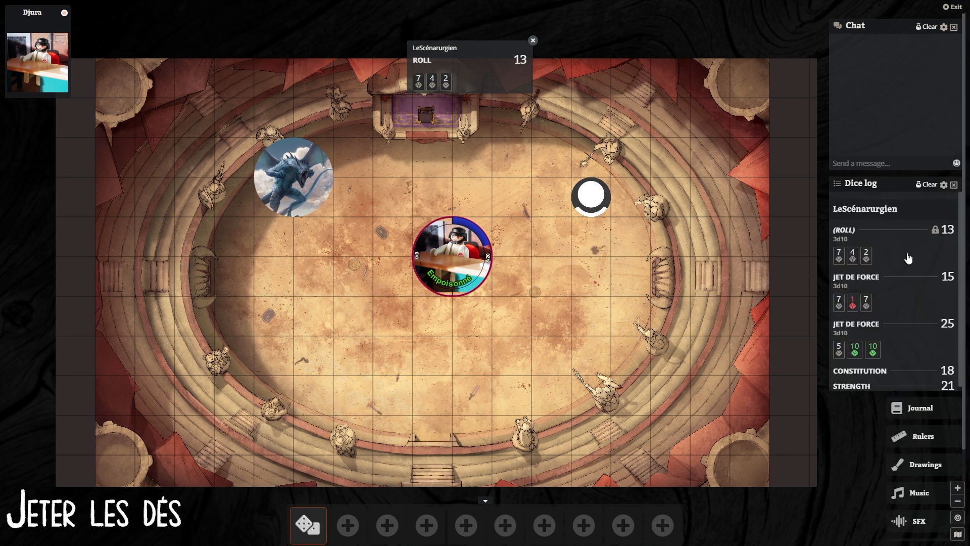
{"action": "scroll", "coordinate": [908, 258], "scroll_direction": "down", "scroll_amount": 1}
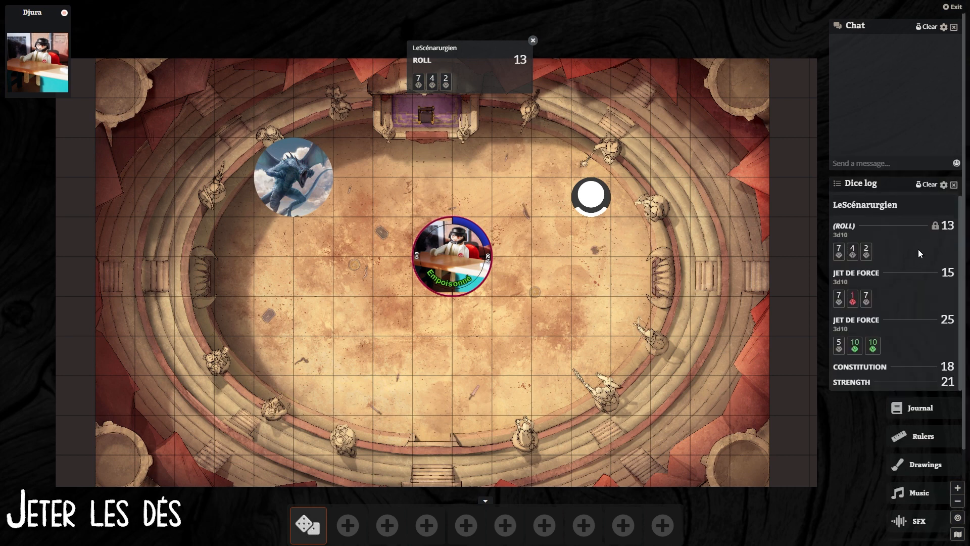
{"action": "left_click", "coordinate": [954, 185]}
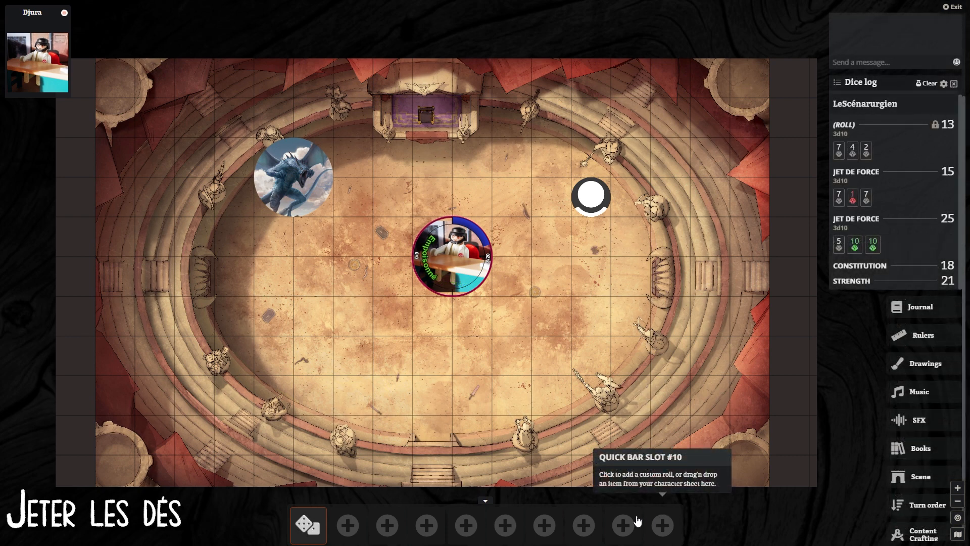
Step: Add a quick bar action "Jet Perso" as a Roll for GM only with formula 3d10, closing the dice log and chat
{"action": "left_click", "coordinate": [349, 525]}
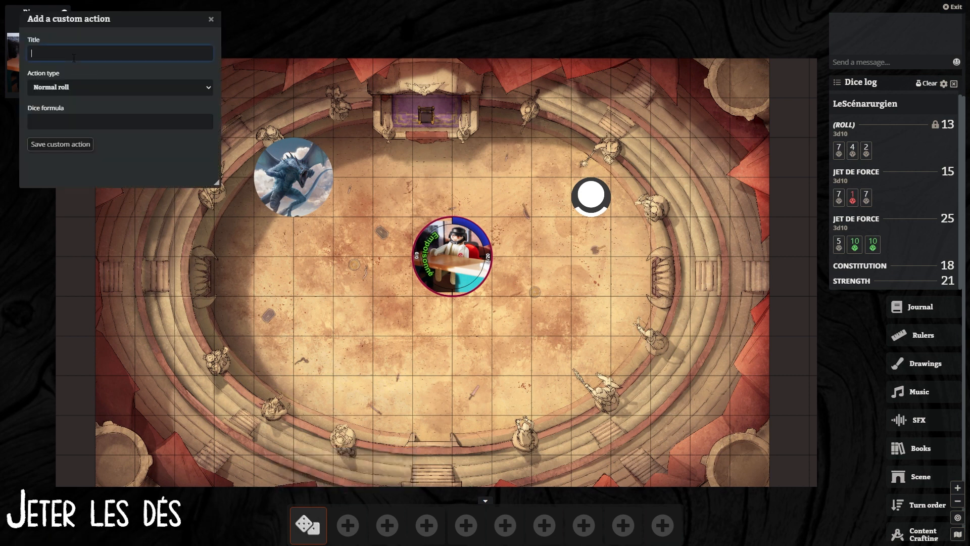
{"action": "type", "text": "Jet Perso"}
{"action": "left_click", "coordinate": [85, 91]}
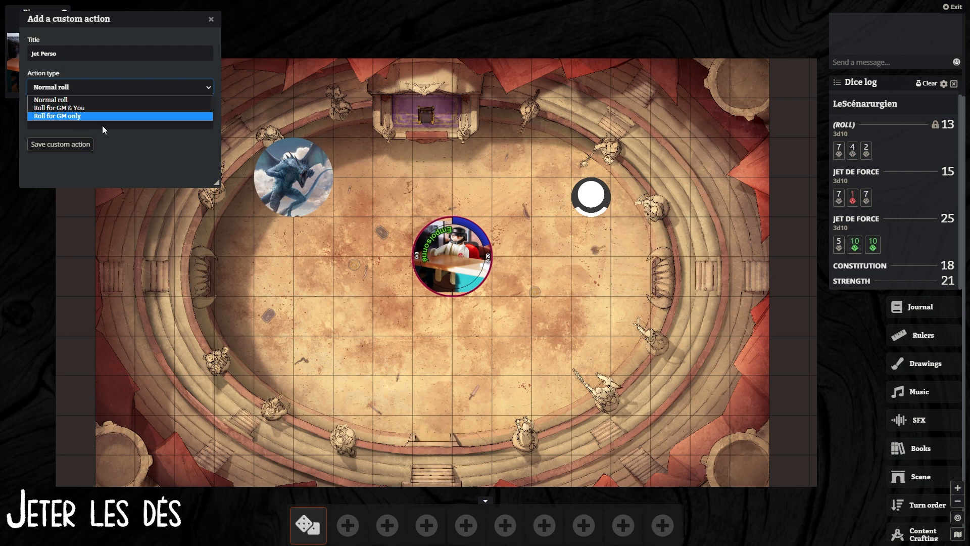
{"action": "left_click", "coordinate": [76, 117]}
{"action": "left_click", "coordinate": [76, 121]}
{"action": "type", "text": "3"}
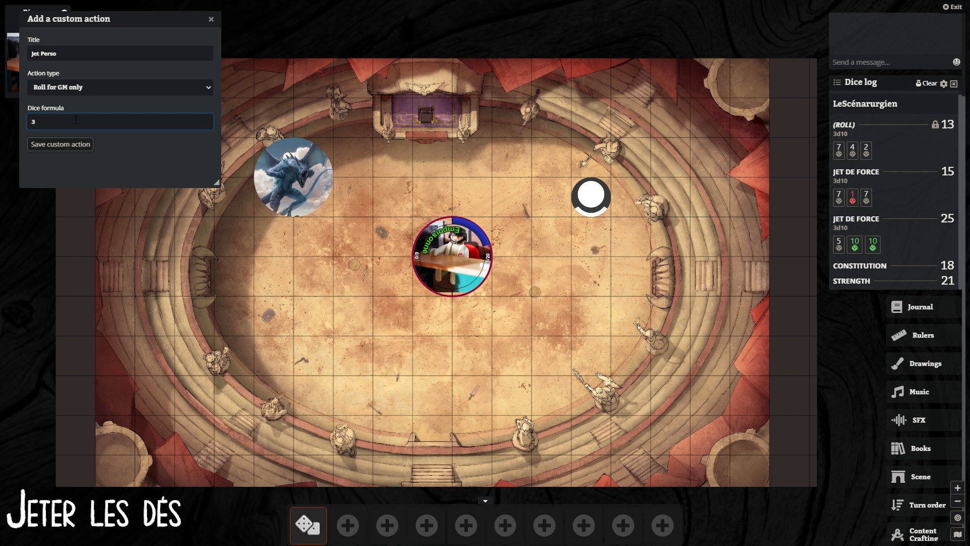
{"action": "type", "text": "d10"}
{"action": "left_click", "coordinate": [81, 145]}
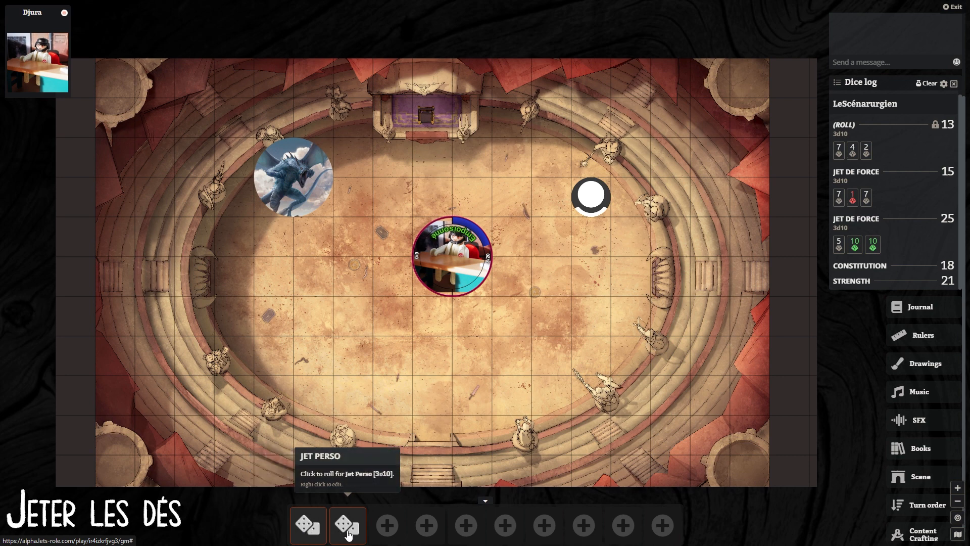
{"action": "left_click", "coordinate": [954, 84]}
{"action": "left_click", "coordinate": [957, 33]}
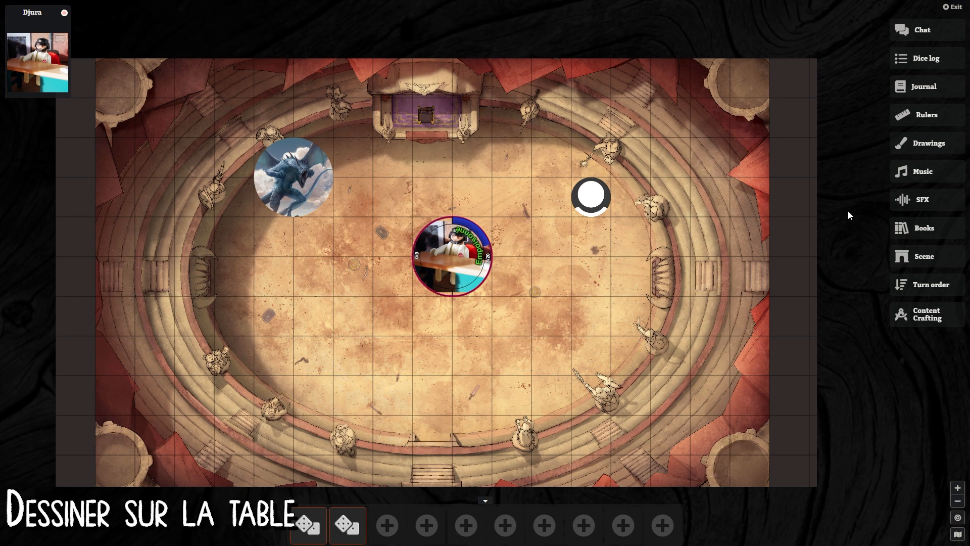
Step: Open the drawing tools, make Drawings the active layer of First Scene and apply its options with player drawing allowed
{"action": "left_click", "coordinate": [927, 147]}
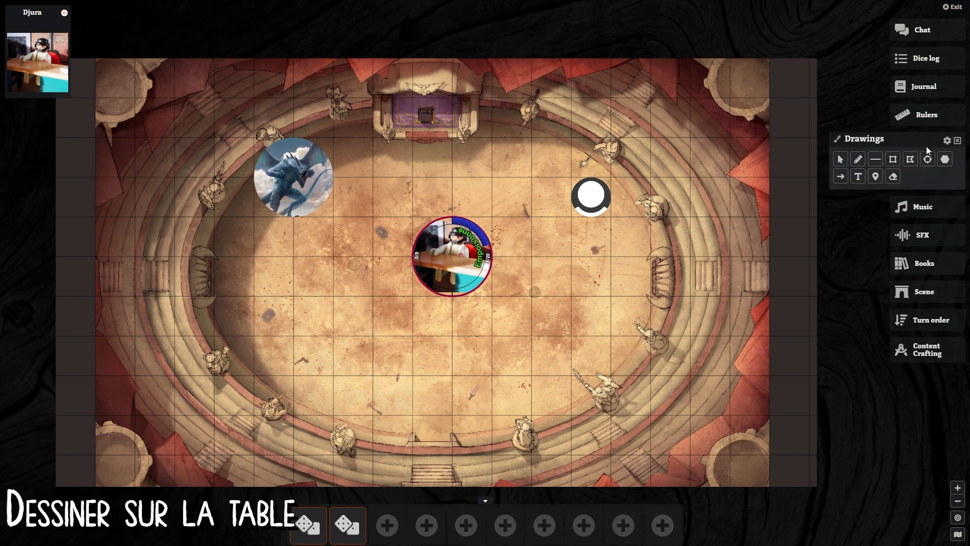
{"action": "left_click", "coordinate": [932, 292]}
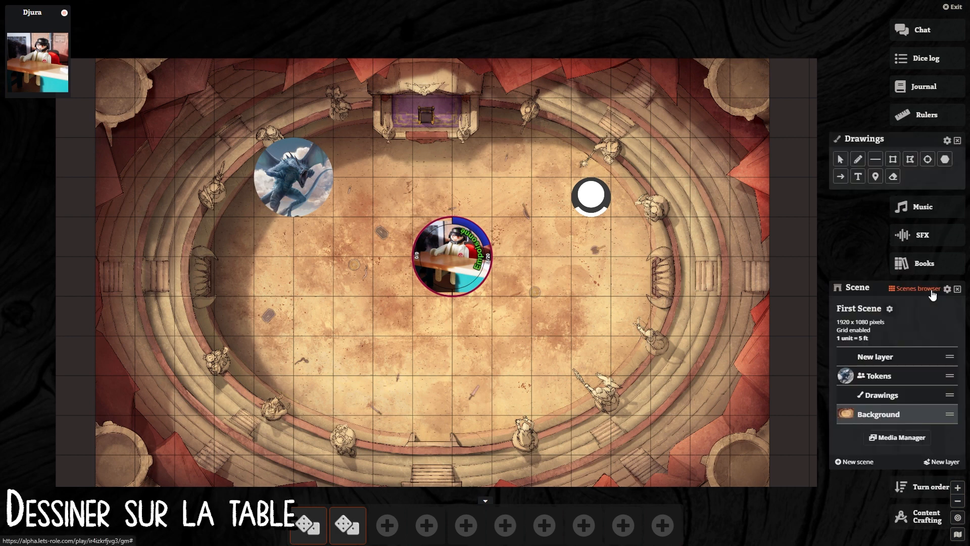
{"action": "left_click", "coordinate": [873, 396]}
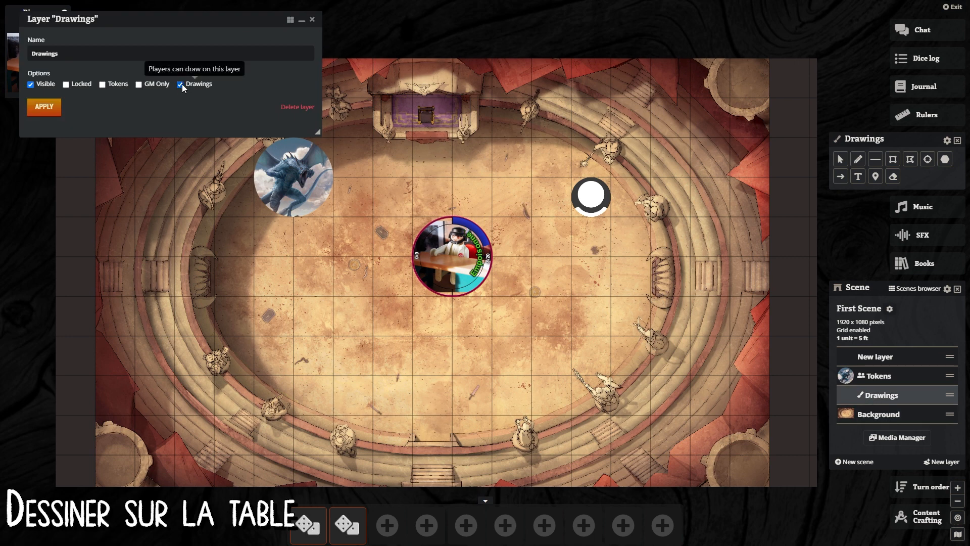
{"action": "left_click", "coordinate": [53, 108]}
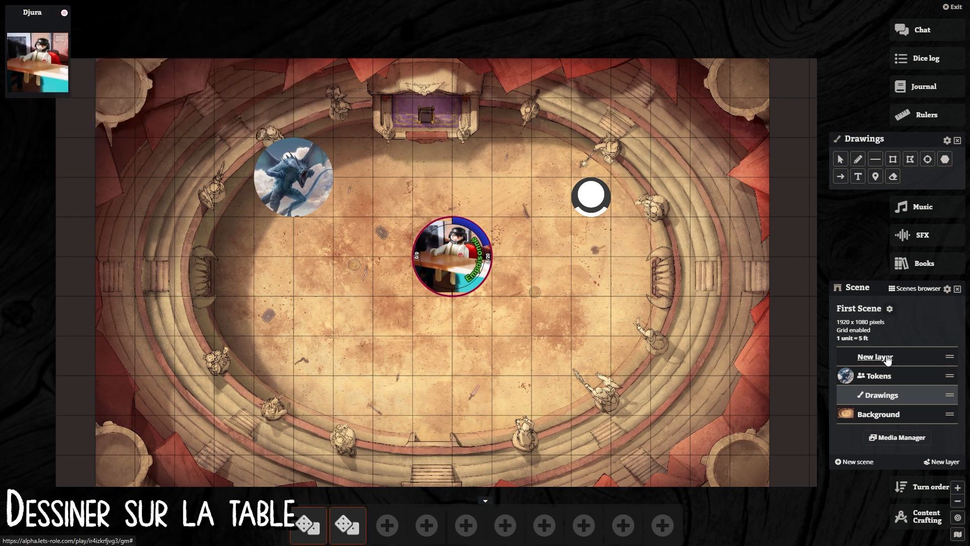
{"action": "left_click", "coordinate": [958, 288]}
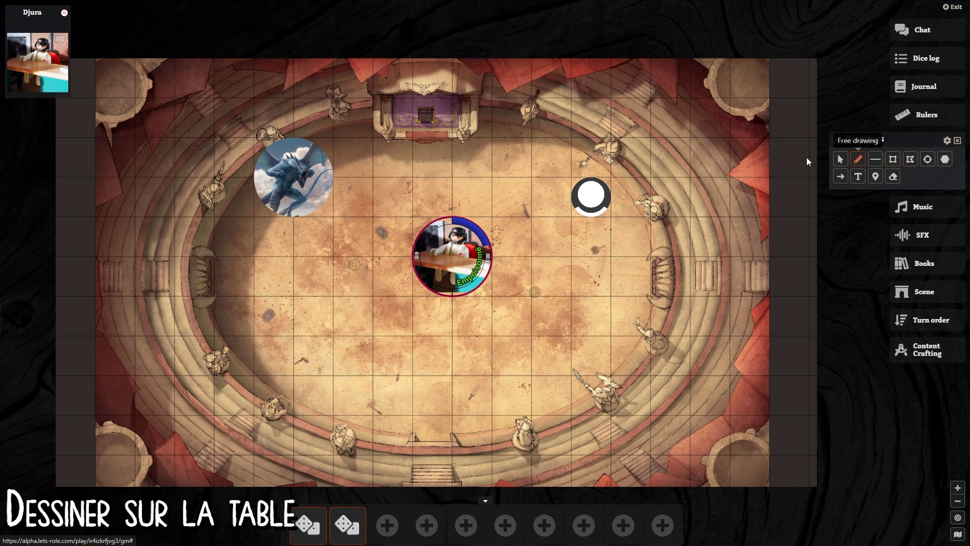
Step: Draw freehand crossing strokes over the throne and a small oval between the throne and the Brass Dragon token
{"action": "left_click", "coordinate": [857, 159]}
{"action": "mouse_move", "coordinate": [424, 132]}
{"action": "left_mouse_down"}
{"action": "mouse_move", "coordinate": [389, 71]}
{"action": "mouse_move", "coordinate": [468, 147]}
{"action": "left_mouse_up"}
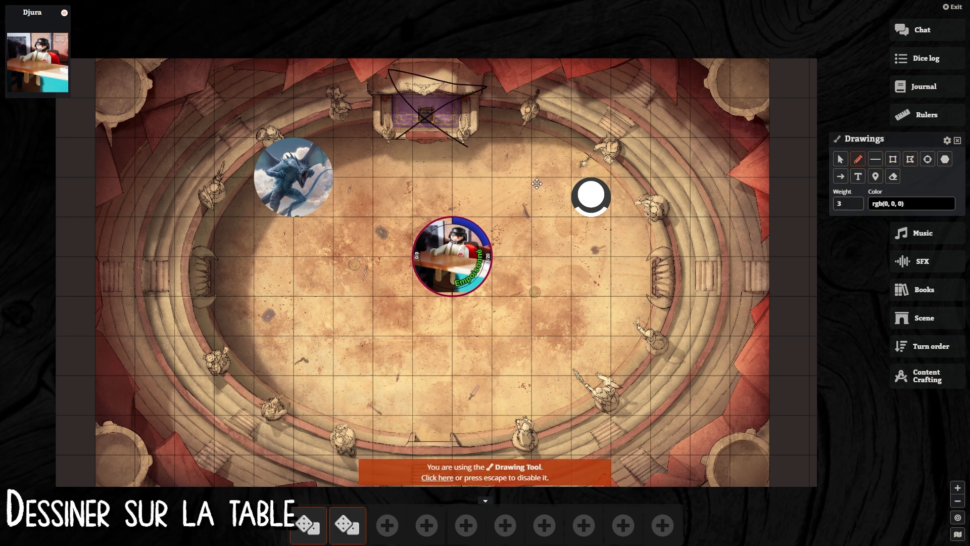
{"action": "mouse_move", "coordinate": [537, 157]}
{"action": "left_mouse_down"}
{"action": "mouse_move", "coordinate": [516, 176]}
{"action": "mouse_move", "coordinate": [535, 158]}
{"action": "left_mouse_up"}
Step: Draw two straight lines crossing in an X below the Adult Brass Dragon token and place a red point of interest on the eastern stairs
{"action": "left_click", "coordinate": [875, 159]}
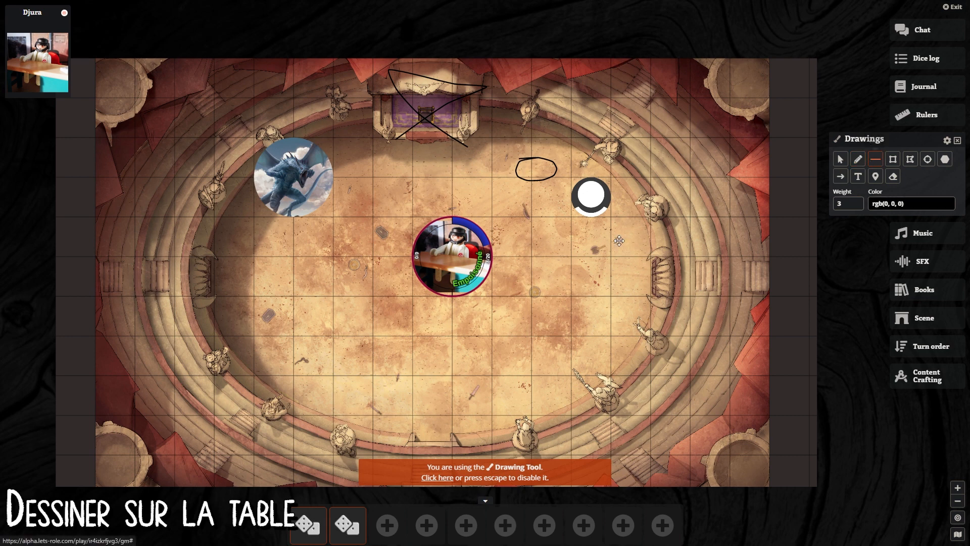
{"action": "left_click_drag", "start_coordinate": [538, 241], "coordinate": [639, 302]}
{"action": "left_click_drag", "start_coordinate": [649, 245], "coordinate": [576, 301]}
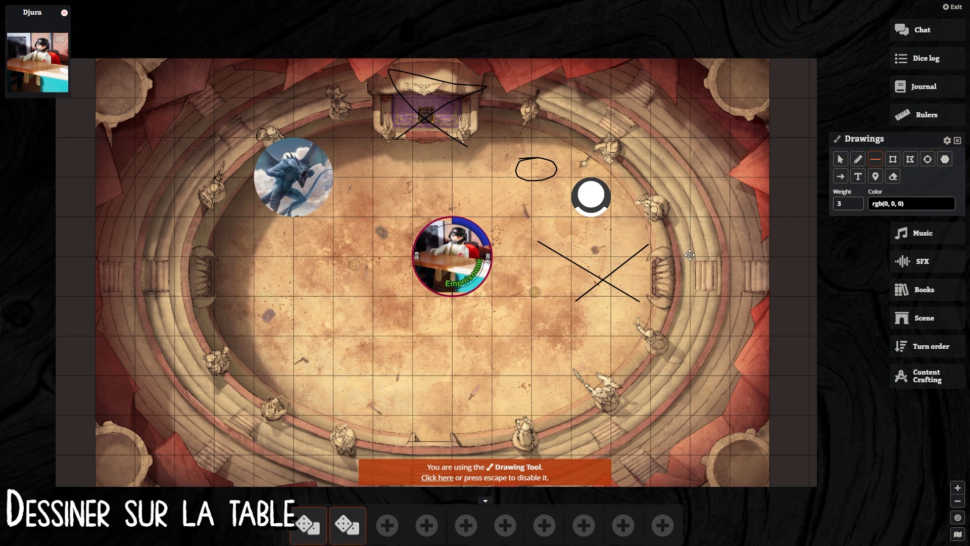
{"action": "left_click", "coordinate": [875, 177]}
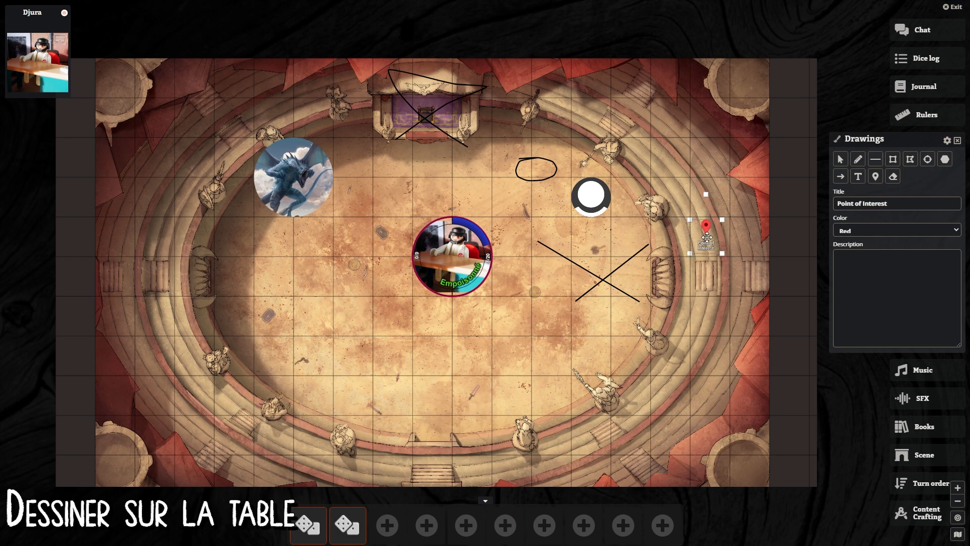
{"action": "left_click", "coordinate": [707, 233]}
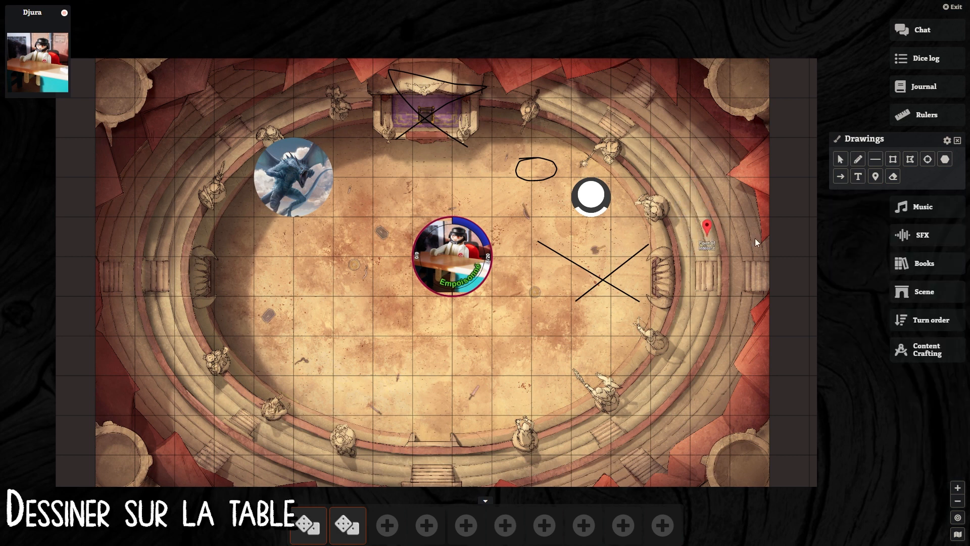
Step: Clear all own drawings from the scene, confirm the deletion and close the drawing tools
{"action": "left_click", "coordinate": [894, 178]}
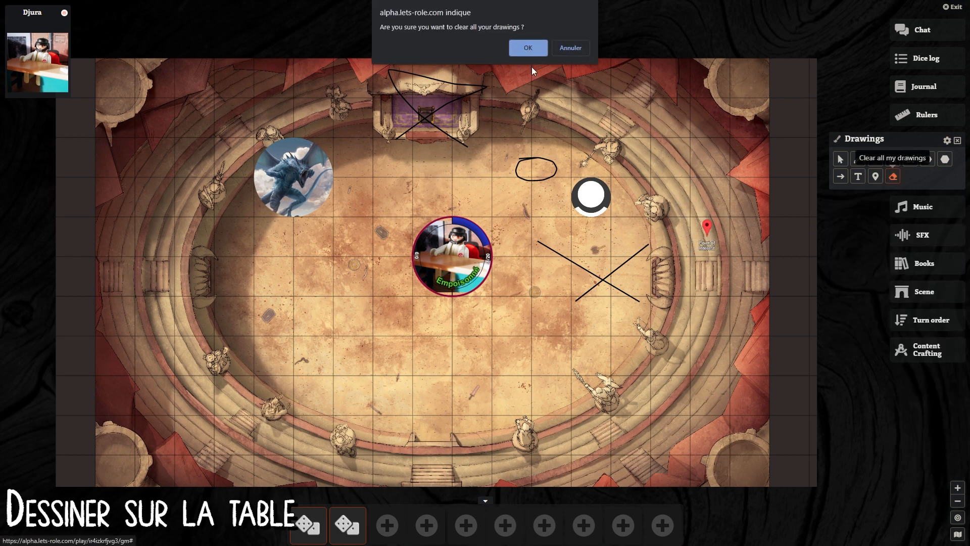
{"action": "left_click", "coordinate": [531, 48]}
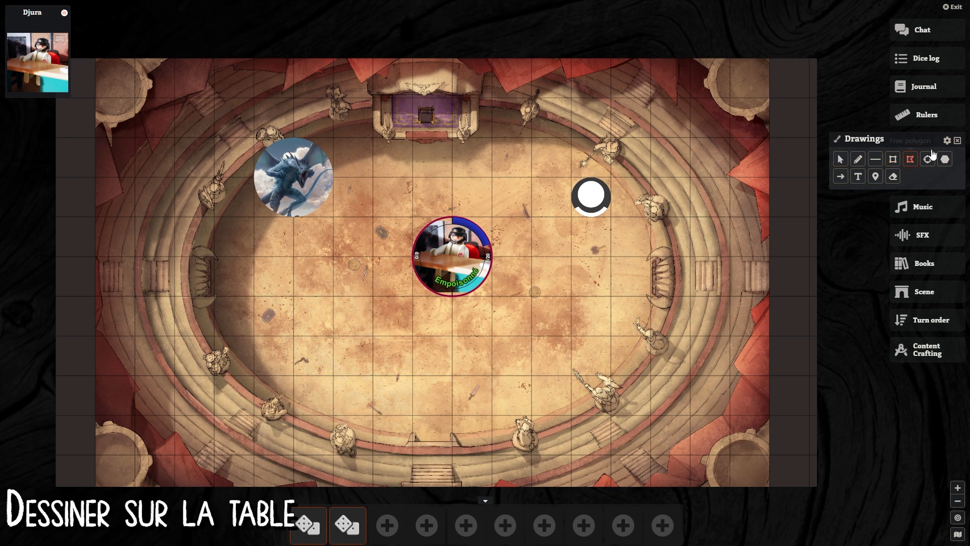
{"action": "left_click", "coordinate": [957, 140]}
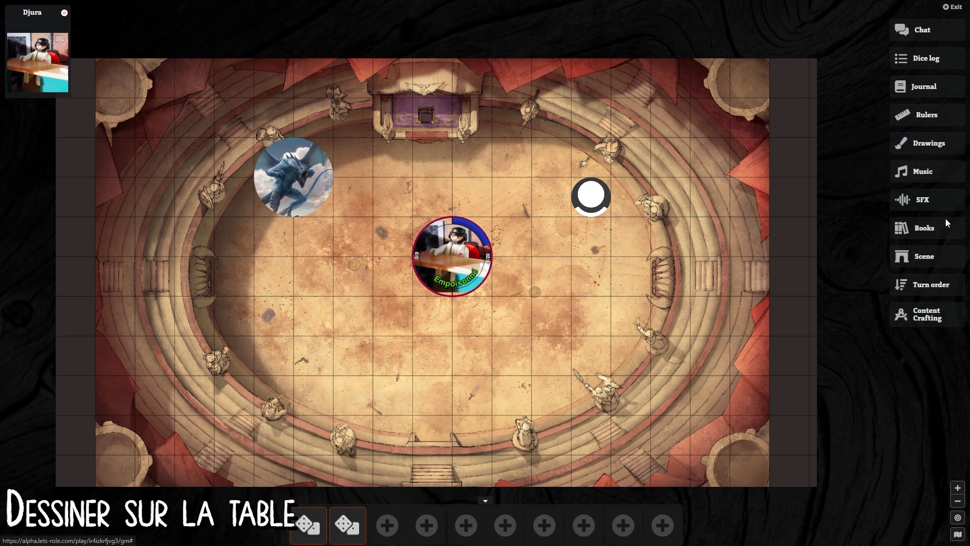
Step: Ping several spots on the arena floor, including one below the throne and one below the Dragon Azur token
{"action": "left_click", "coordinate": [957, 518]}
{"action": "left_click", "coordinate": [492, 172]}
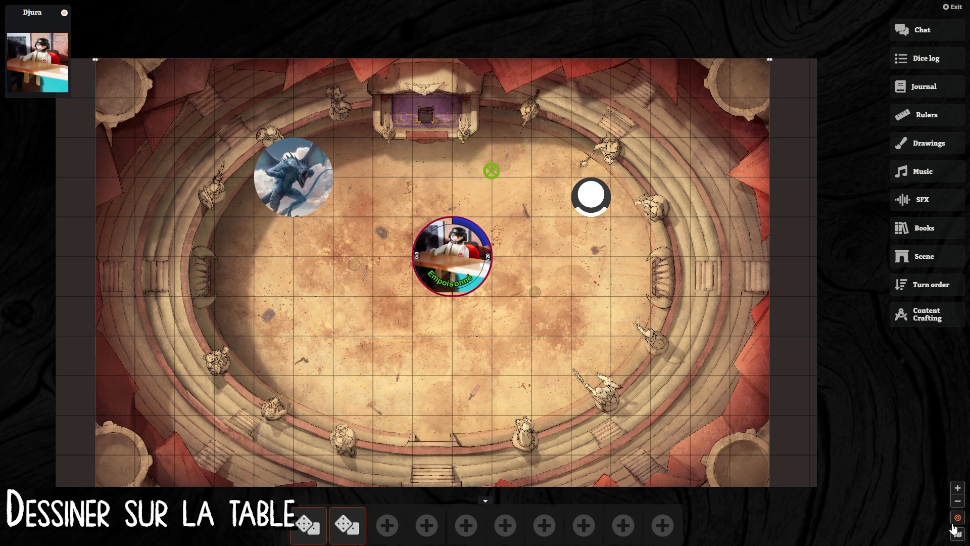
{"action": "left_click", "coordinate": [956, 518]}
{"action": "left_click", "coordinate": [330, 261]}
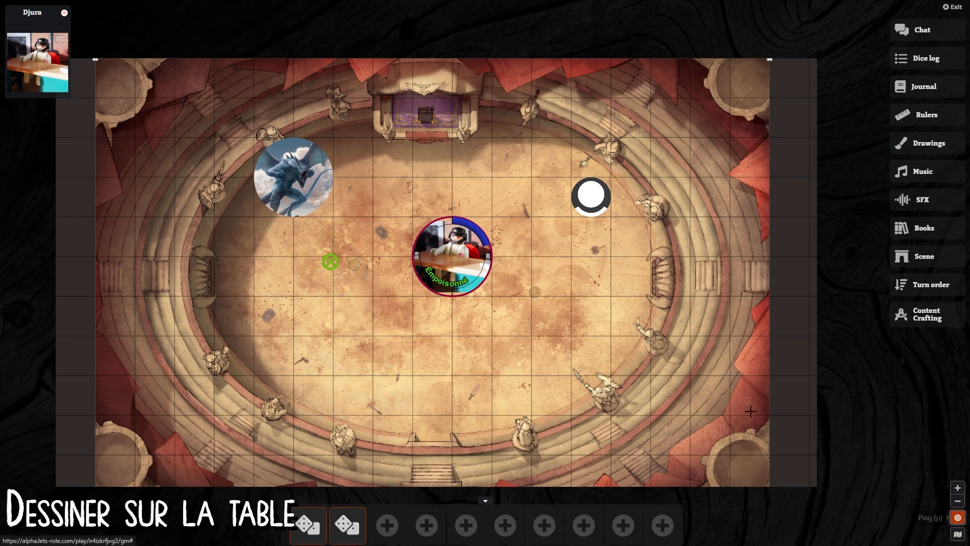
{"action": "left_click", "coordinate": [575, 296]}
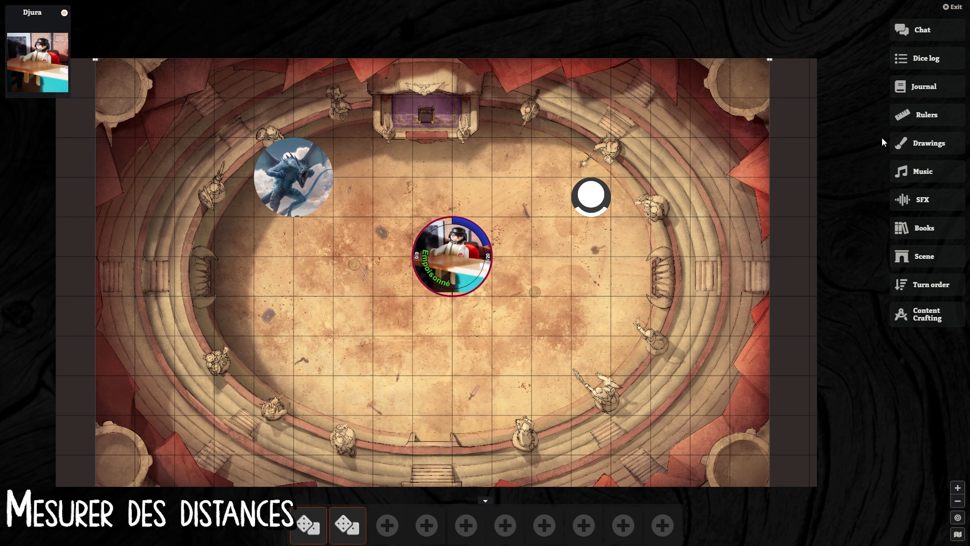
Step: Measure a zigzag path with the Line ruler and waypoints, from the eastern wall around the lower arena to just above the player character's token
{"action": "left_click", "coordinate": [921, 119]}
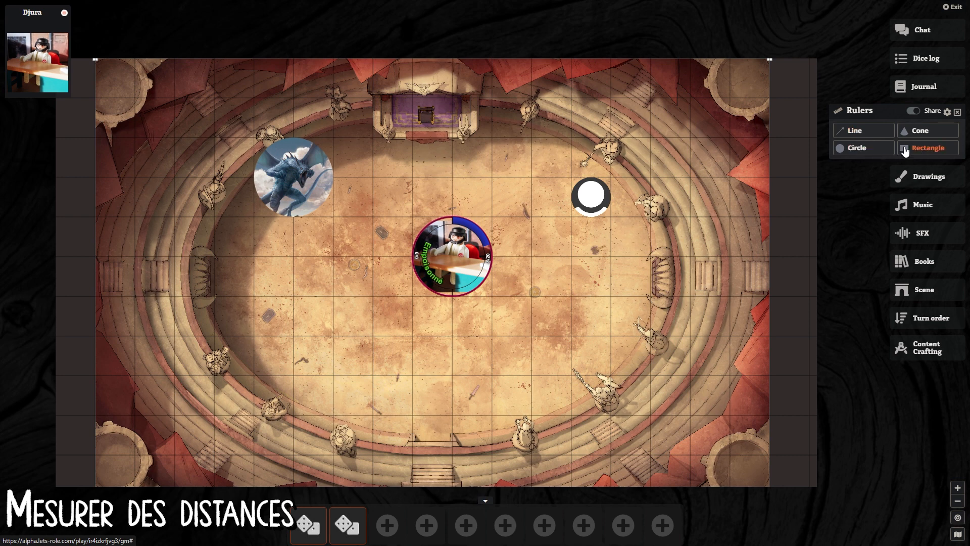
{"action": "left_click", "coordinate": [842, 137]}
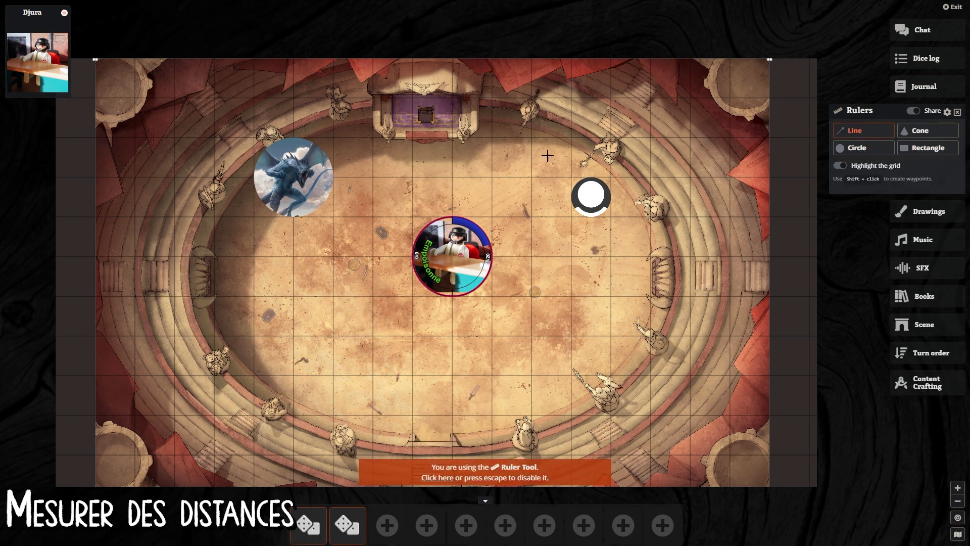
{"action": "left_click_drag", "start_coordinate": [542, 154], "coordinate": [580, 302]}
{"action": "left_click", "coordinate": [580, 302], "text": "shift"}
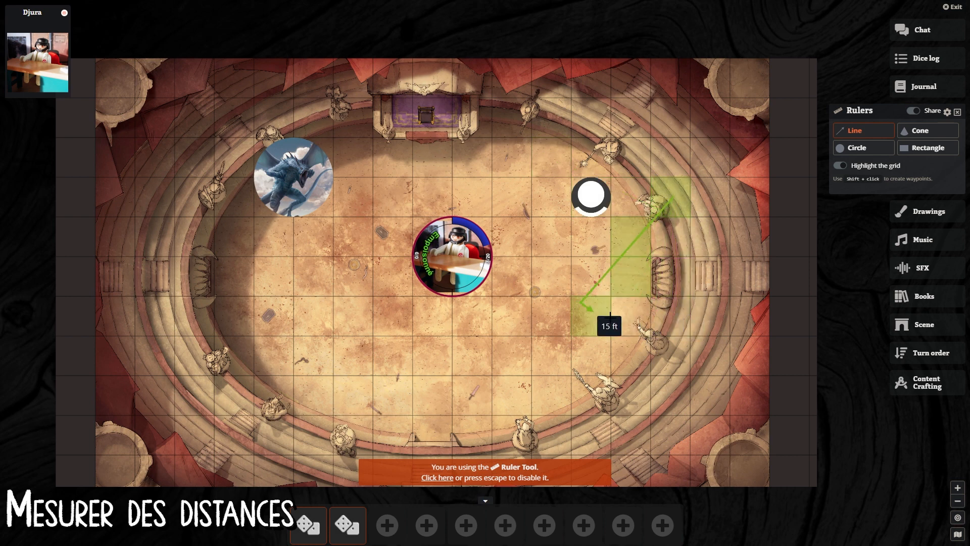
{"action": "left_click", "coordinate": [678, 344], "text": "shift"}
{"action": "left_click", "coordinate": [571, 393], "text": "shift"}
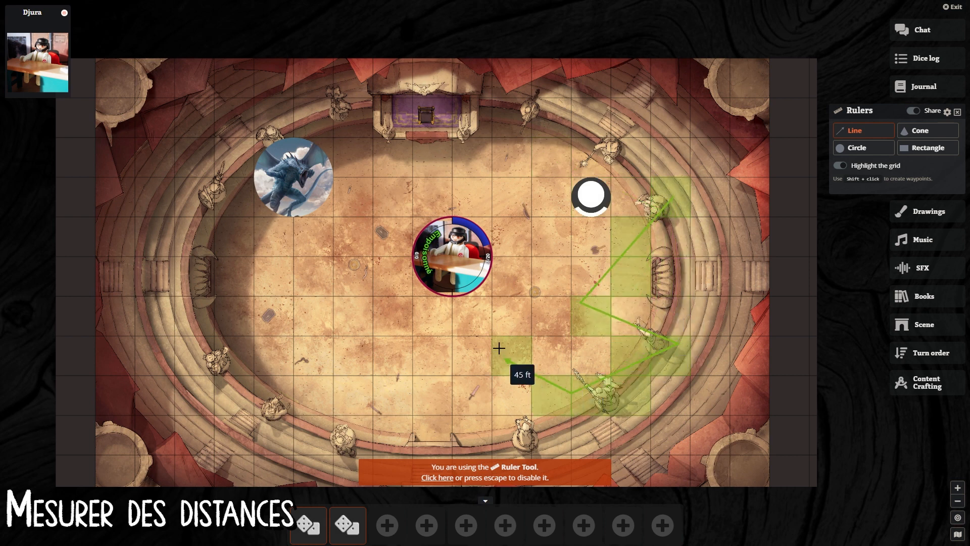
{"action": "left_click", "coordinate": [499, 347], "text": "shift"}
{"action": "left_click", "coordinate": [403, 386], "text": "shift"}
{"action": "left_click", "coordinate": [391, 317], "text": "shift"}
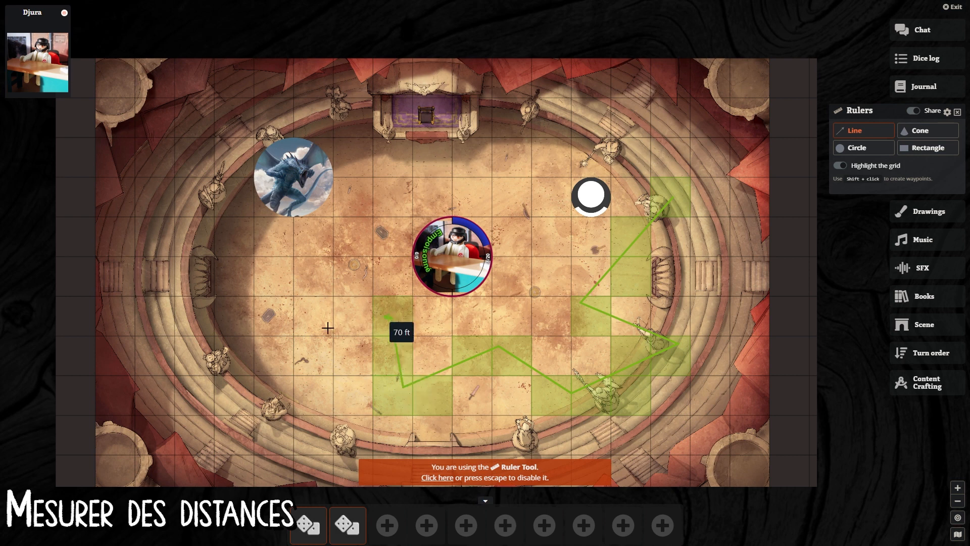
{"action": "left_click", "coordinate": [316, 333], "text": "shift"}
{"action": "left_click", "coordinate": [357, 248], "text": "shift"}
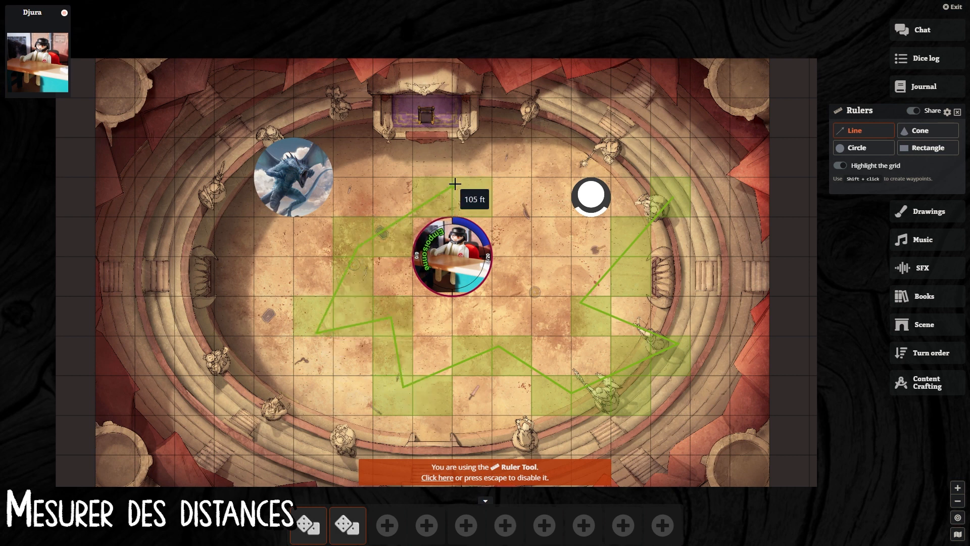
{"action": "left_click", "coordinate": [455, 184]}
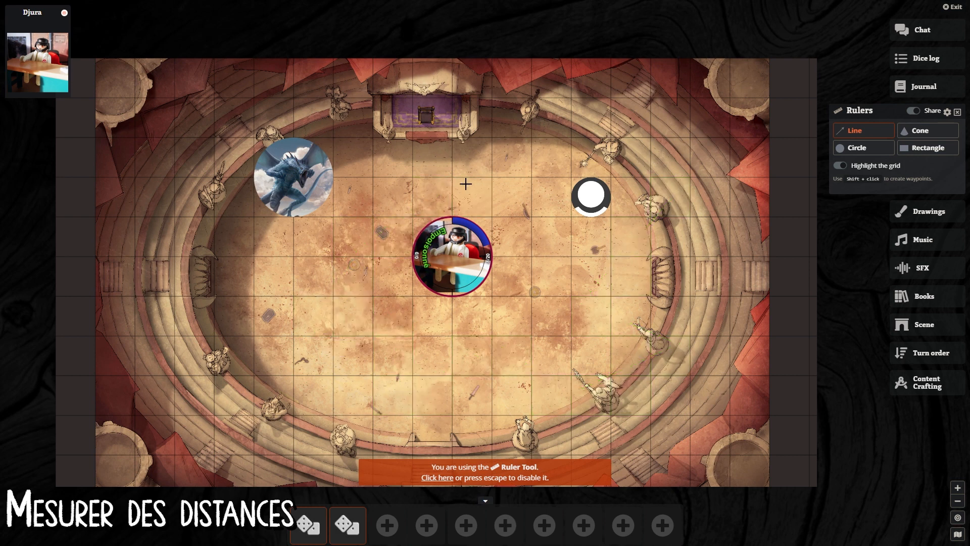
Step: Try the Cone ruler near the Adult Brass Dragon token and the Circle ruler with a 30 ft radius around the player character's token
{"action": "left_click", "coordinate": [920, 131]}
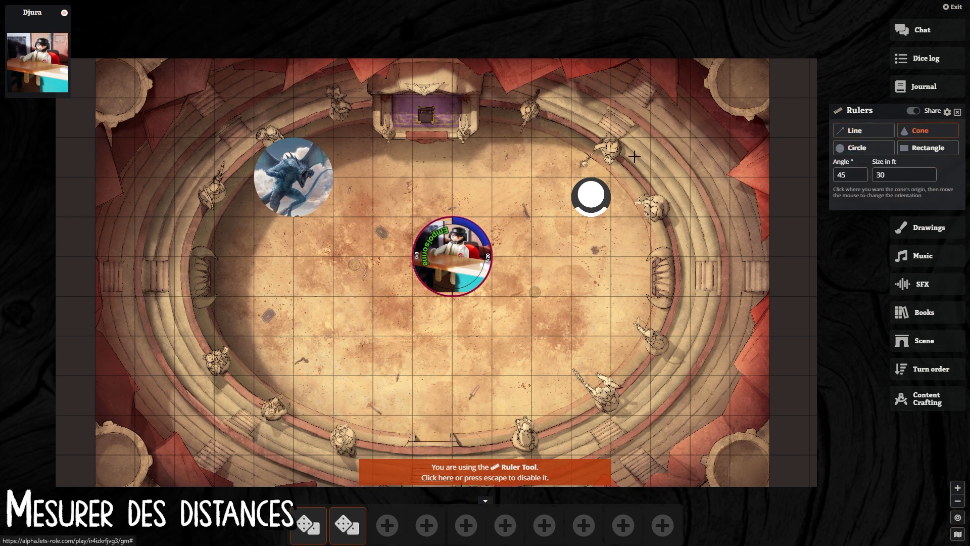
{"action": "left_click", "coordinate": [564, 158]}
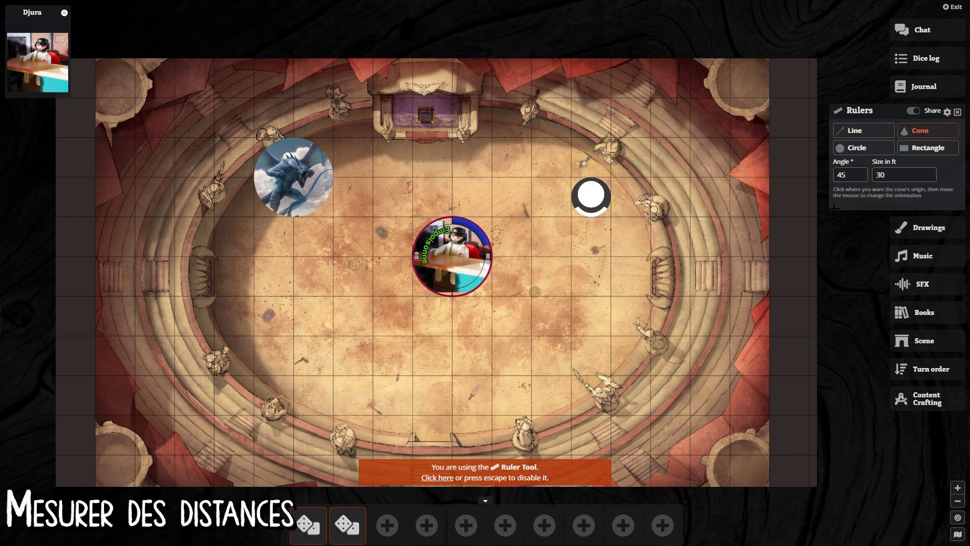
{"action": "left_click", "coordinate": [865, 150]}
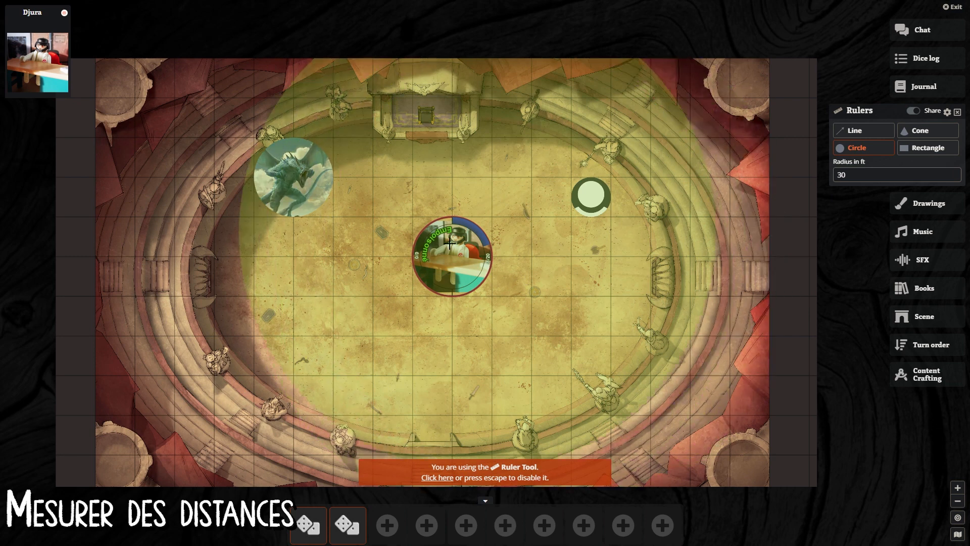
{"action": "left_click", "coordinate": [892, 149]}
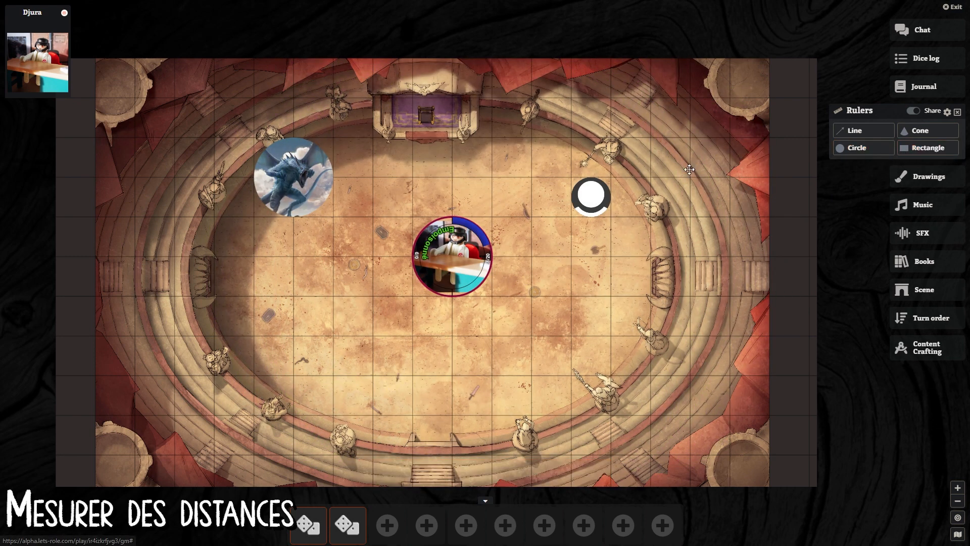
Step: Look at the Line ruler's sharing and grid highlight options, and close the rulers
{"action": "left_click", "coordinate": [879, 133]}
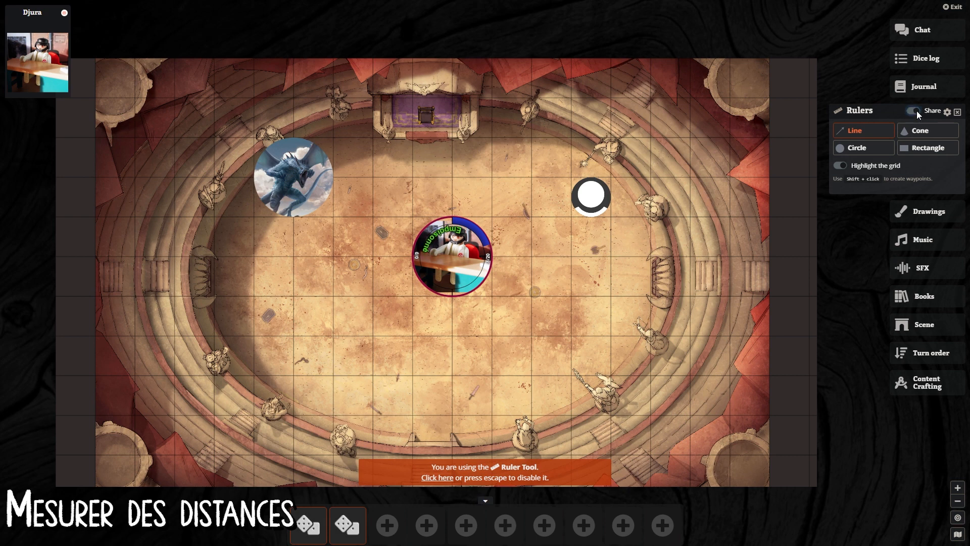
{"action": "left_click", "coordinate": [915, 110]}
{"action": "left_click", "coordinate": [840, 166]}
{"action": "key", "text": "Escape"}
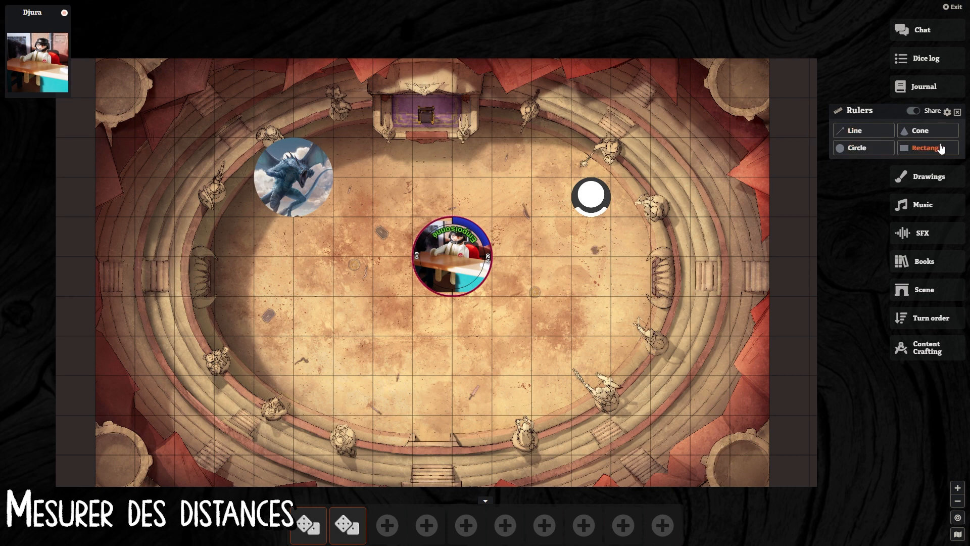
{"action": "left_click", "coordinate": [958, 114]}
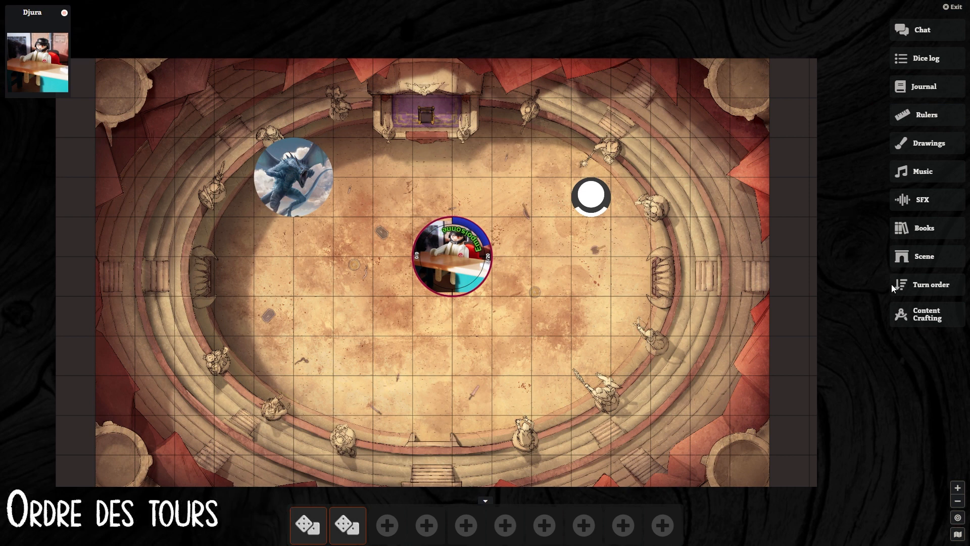
Step: Open the turn order and add a new turn named "New perso"
{"action": "left_click", "coordinate": [925, 286]}
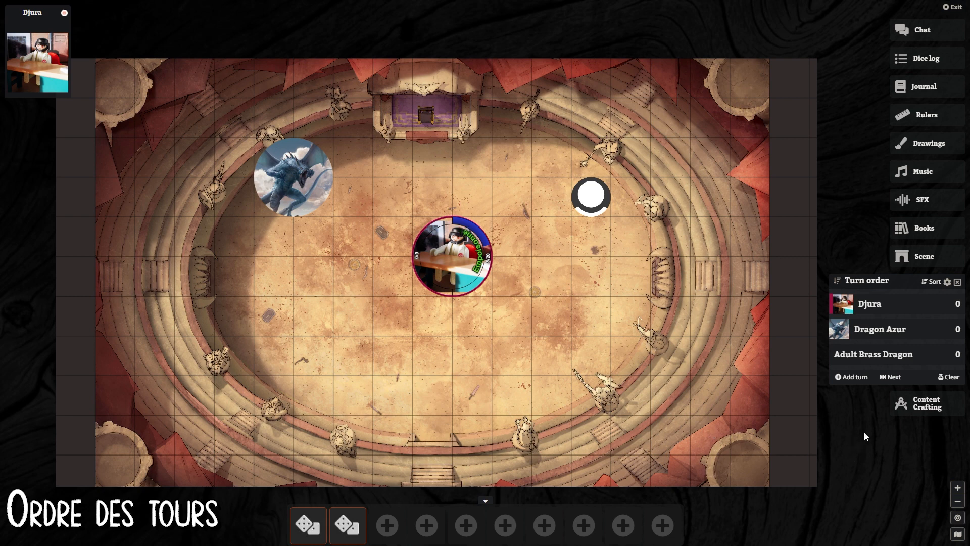
{"action": "left_click", "coordinate": [856, 378]}
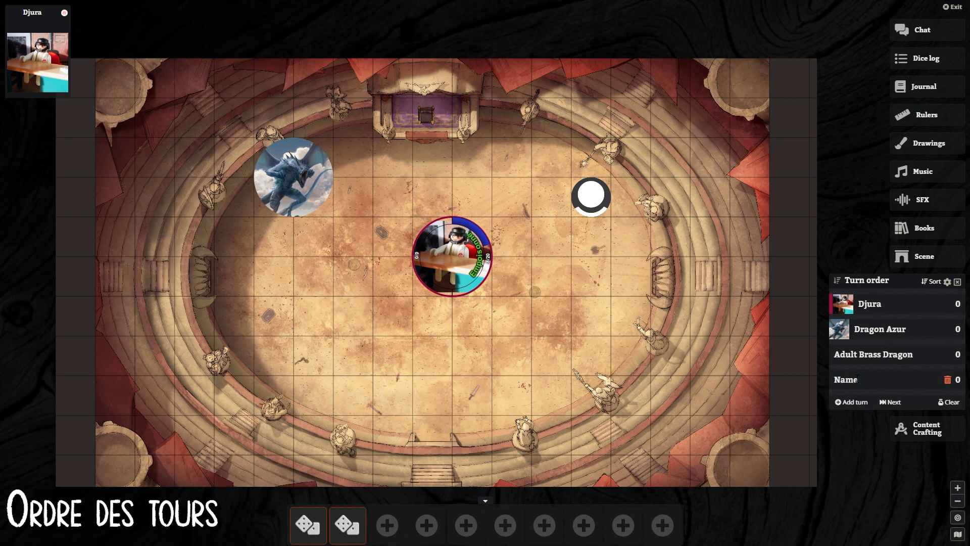
{"action": "type", "text": "NPers"}
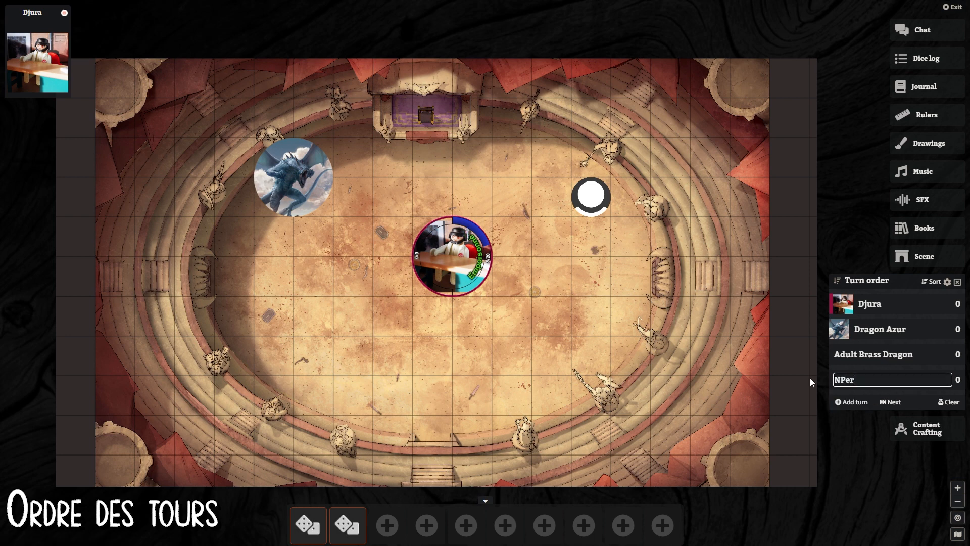
{"action": "key", "text": "BackSpace"}
{"action": "key", "text": "BackSpace"}
{"action": "key", "text": "BackSpace"}
{"action": "key", "text": "BackSpace"}
{"action": "type", "text": "ew perso"}
{"action": "key", "text": "Return"}
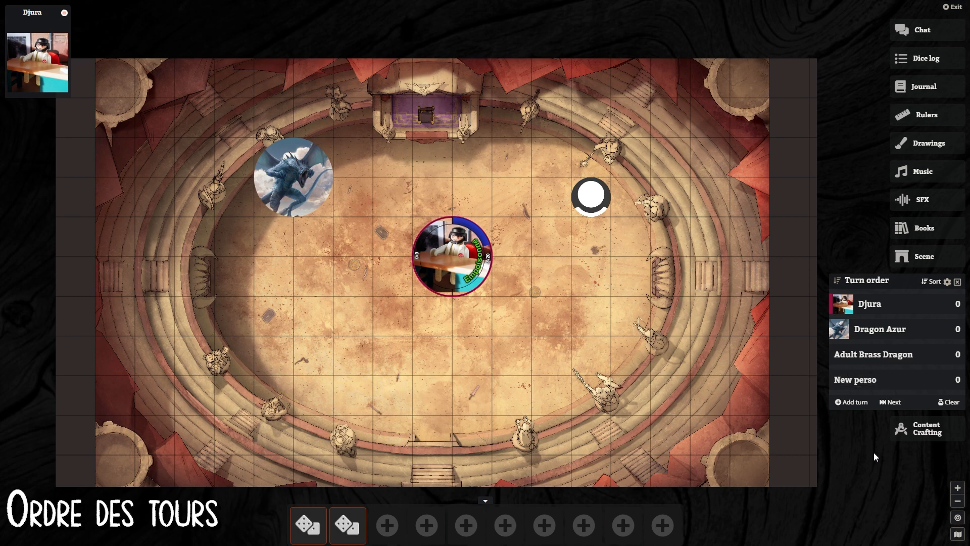
Step: Set the turn values to 1 for the player character, 2 for Adult Brass Dragon, 3 for Dragon Azur and 5 for New perso
{"action": "left_click", "coordinate": [957, 303]}
{"action": "type", "text": "1"}
{"action": "left_click", "coordinate": [957, 355]}
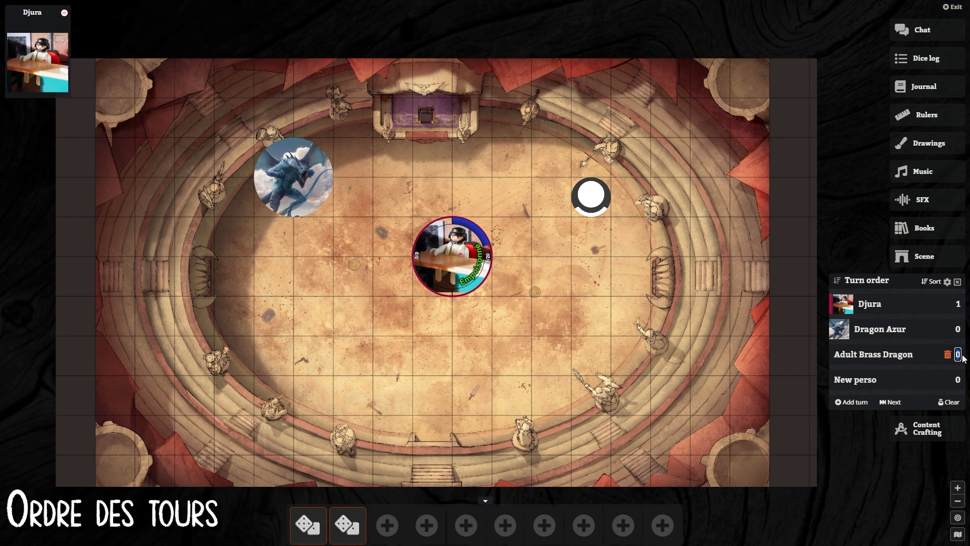
{"action": "type", "text": "2"}
{"action": "left_click", "coordinate": [957, 329]}
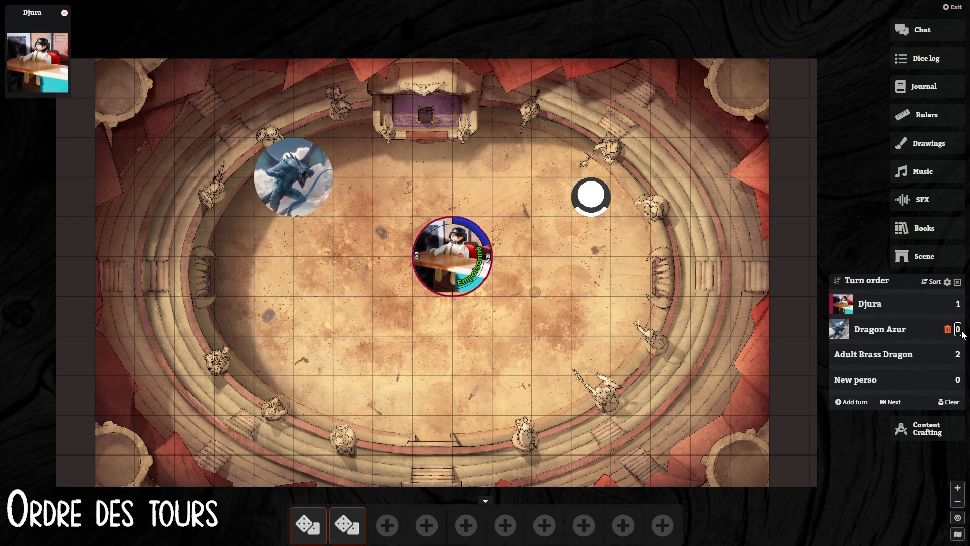
{"action": "type", "text": "3"}
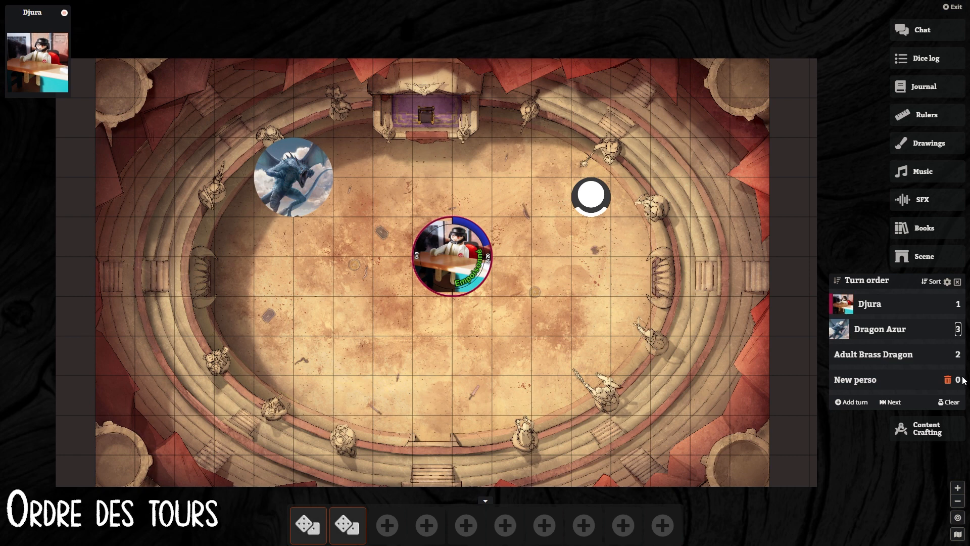
{"action": "left_click", "coordinate": [958, 380]}
{"action": "type", "text": "5"}
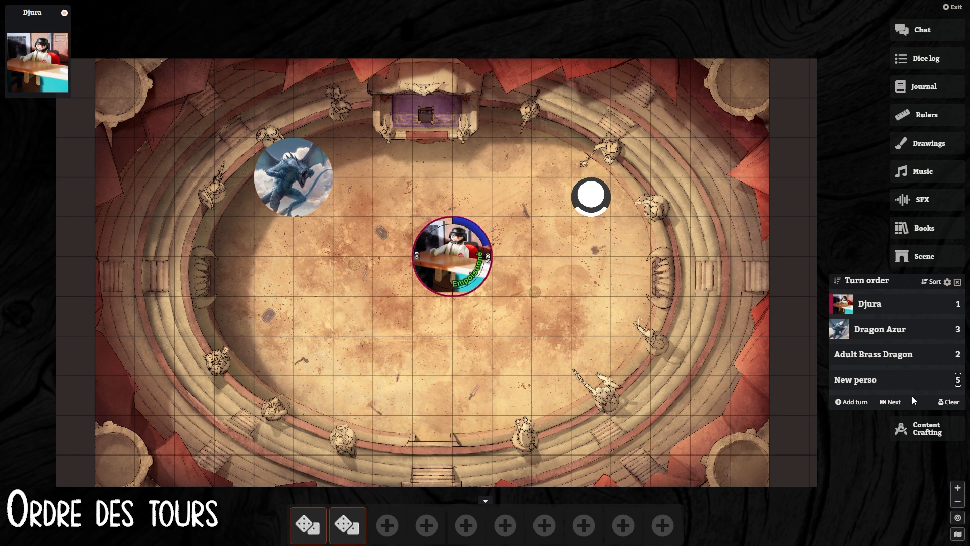
Step: Sort the turn order from lowest to highest value and advance it seven turns, ending on New perso
{"action": "left_click", "coordinate": [933, 283]}
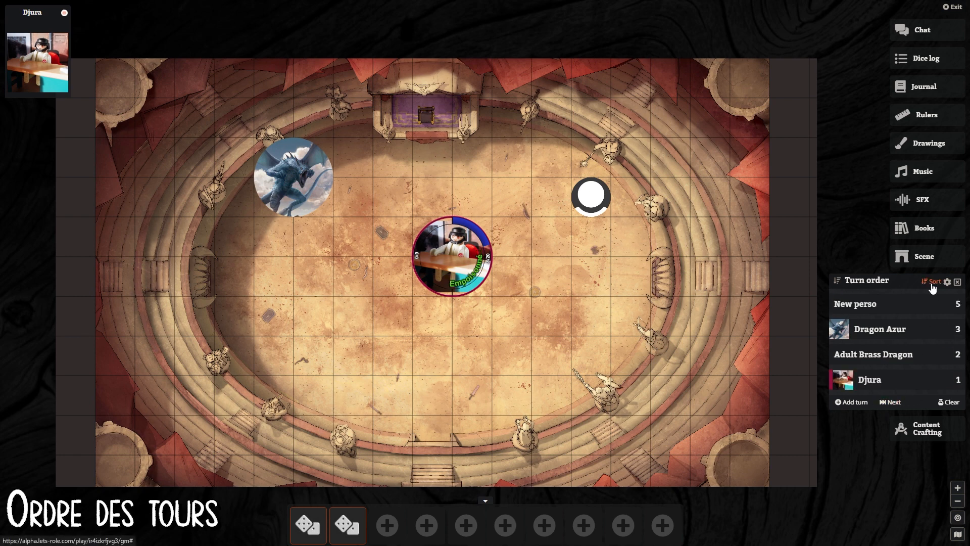
{"action": "left_click", "coordinate": [932, 283]}
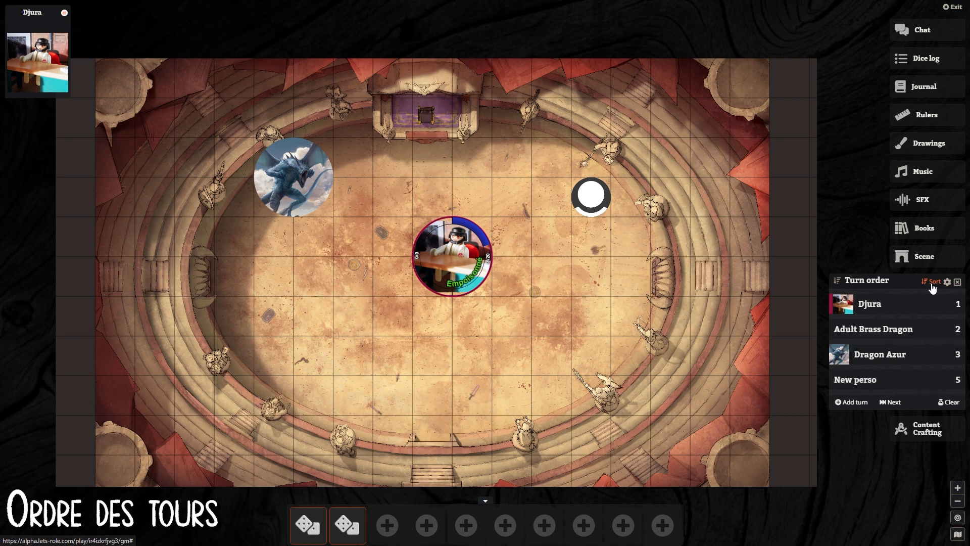
{"action": "left_click", "coordinate": [892, 404]}
{"action": "left_click", "coordinate": [892, 404]}
{"action": "left_click", "coordinate": [892, 404]}
{"action": "left_click", "coordinate": [892, 404]}
{"action": "left_click", "coordinate": [892, 404]}
{"action": "left_click", "coordinate": [892, 404]}
{"action": "left_click", "coordinate": [892, 404]}
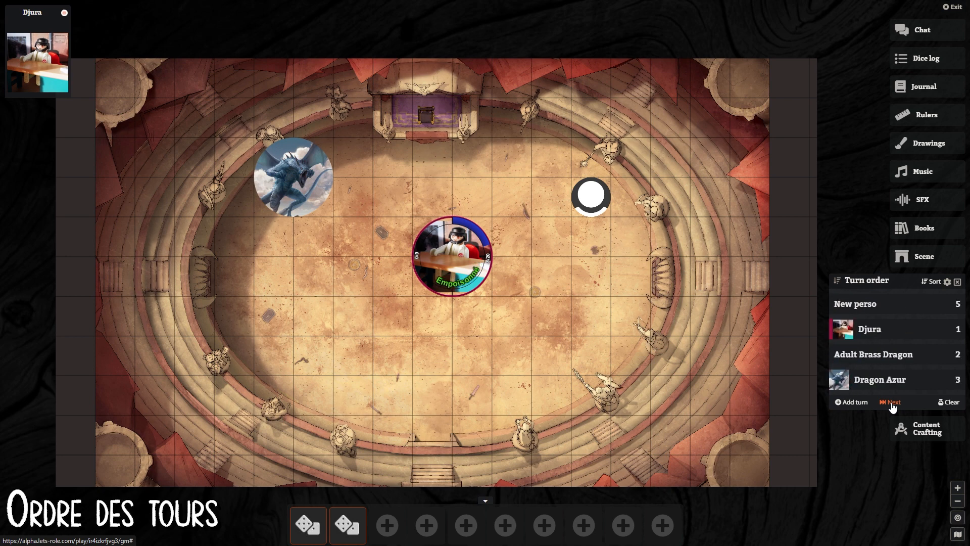
Step: Advance the turn order by five more turns, ending on the player character
{"action": "left_click", "coordinate": [892, 405]}
{"action": "left_click", "coordinate": [892, 404]}
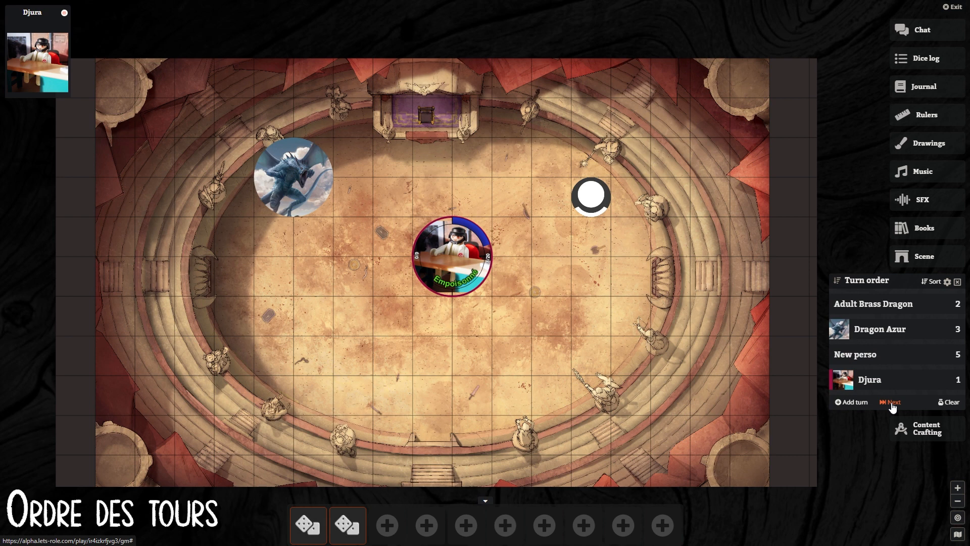
{"action": "left_click", "coordinate": [892, 405]}
{"action": "left_click", "coordinate": [892, 404]}
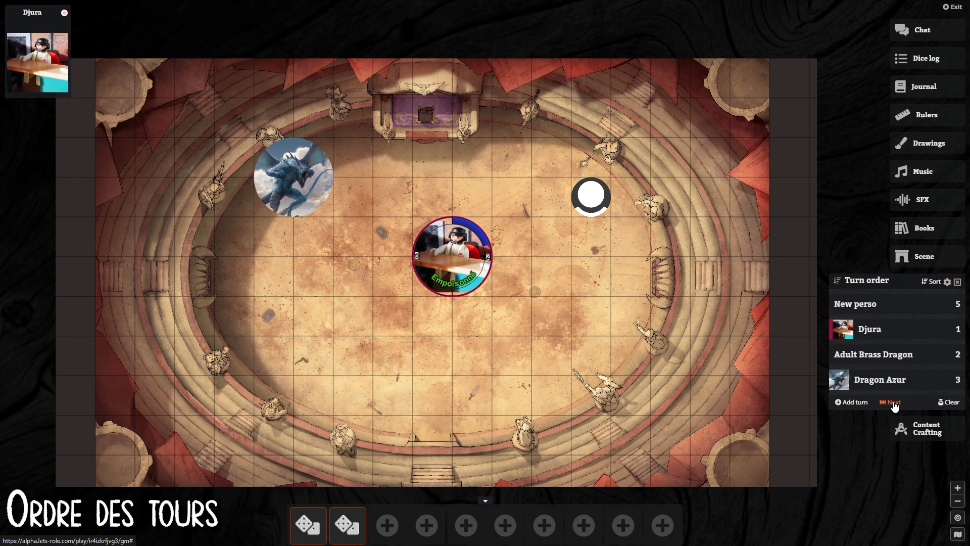
{"action": "left_click", "coordinate": [892, 405]}
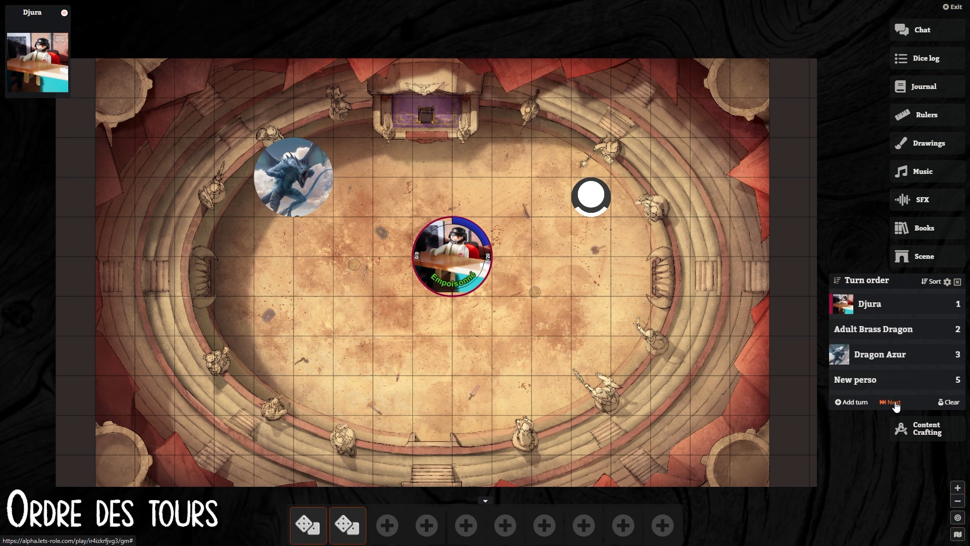
Step: Clear all entries from the turn order and close it
{"action": "left_click", "coordinate": [948, 403]}
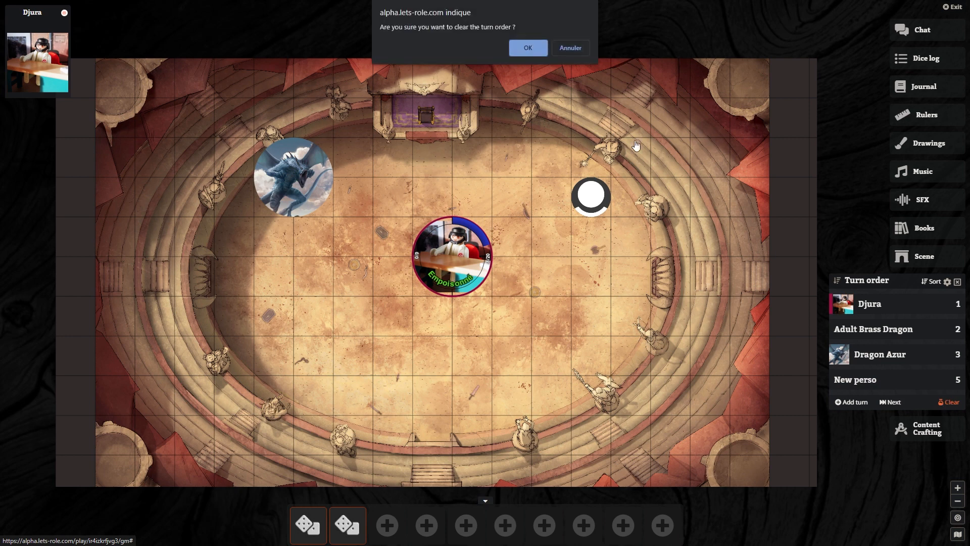
{"action": "left_click", "coordinate": [534, 50]}
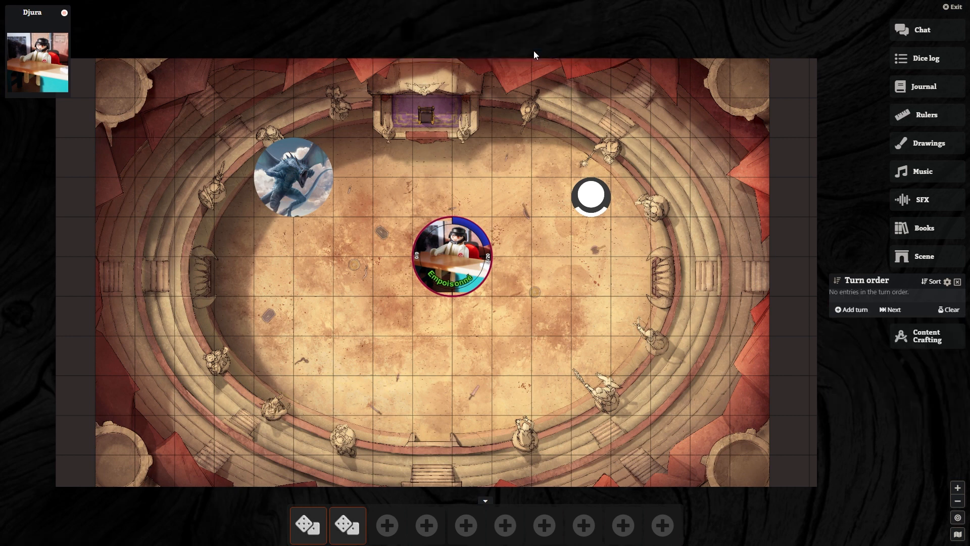
{"action": "left_click", "coordinate": [958, 282]}
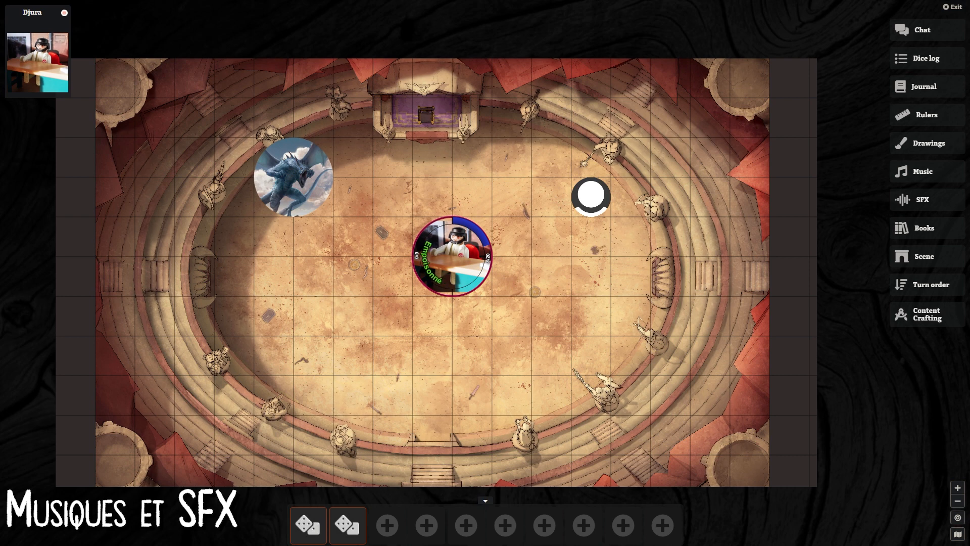
Step: Open the SFX Sound Library and look at its sound categories and new playlist form
{"action": "left_click", "coordinate": [927, 209]}
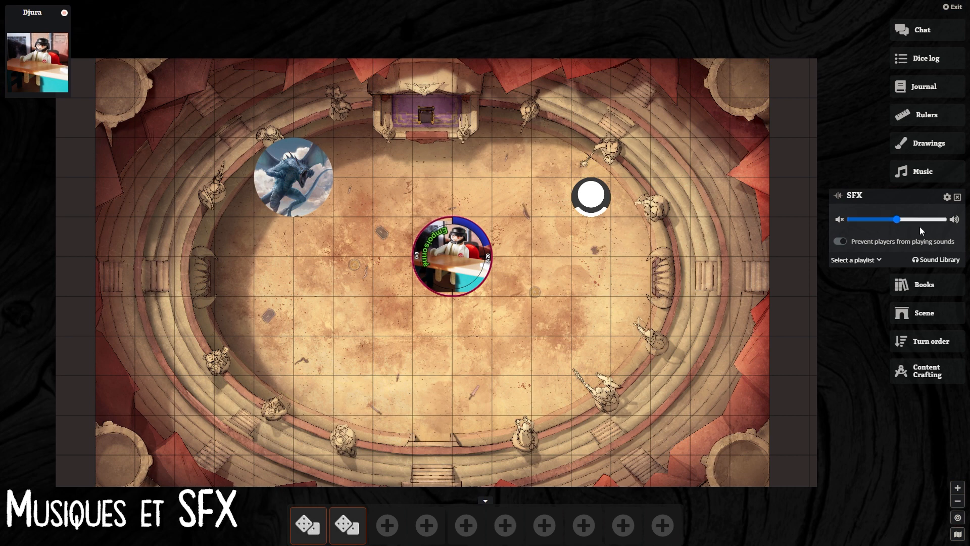
{"action": "left_click", "coordinate": [937, 260]}
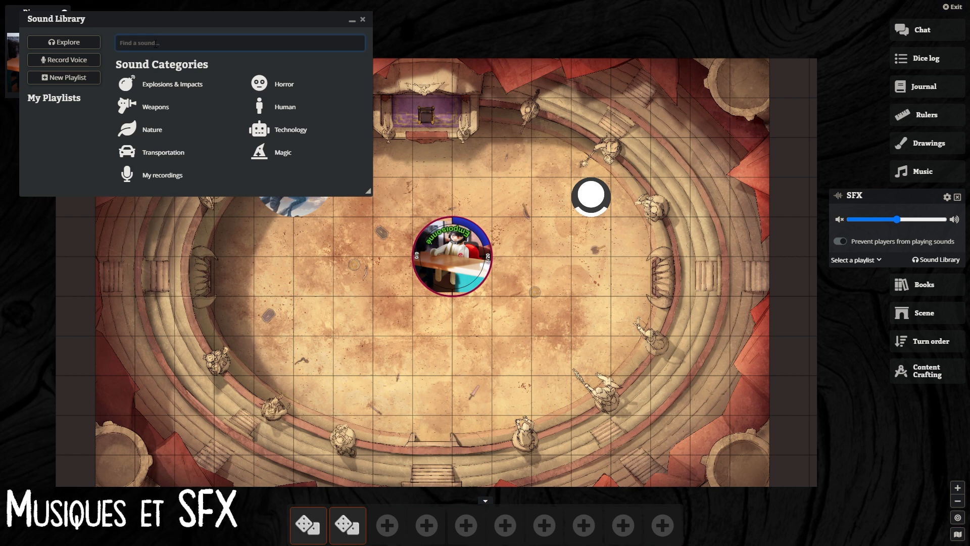
{"action": "left_click", "coordinate": [84, 82]}
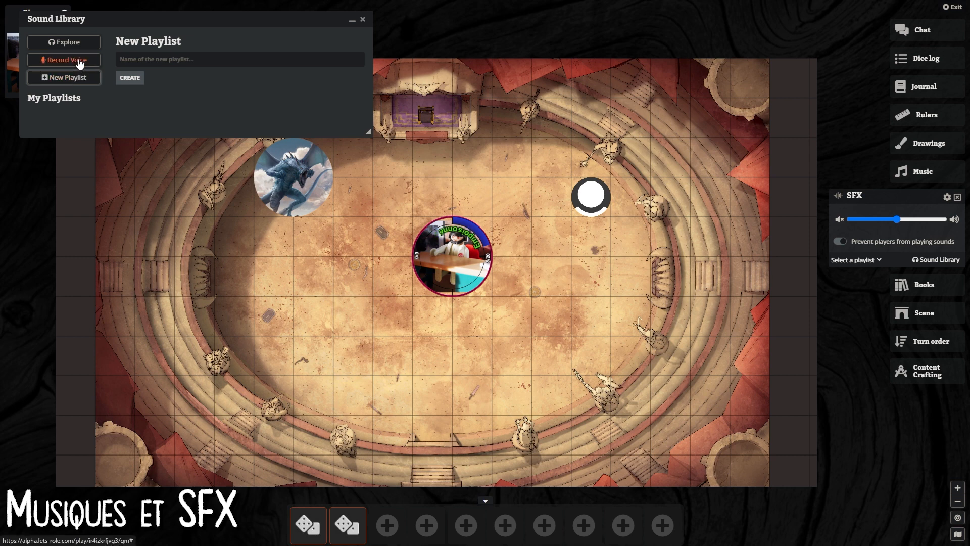
Step: Record a short voice clip in the Sound Library
{"action": "left_click", "coordinate": [80, 61]}
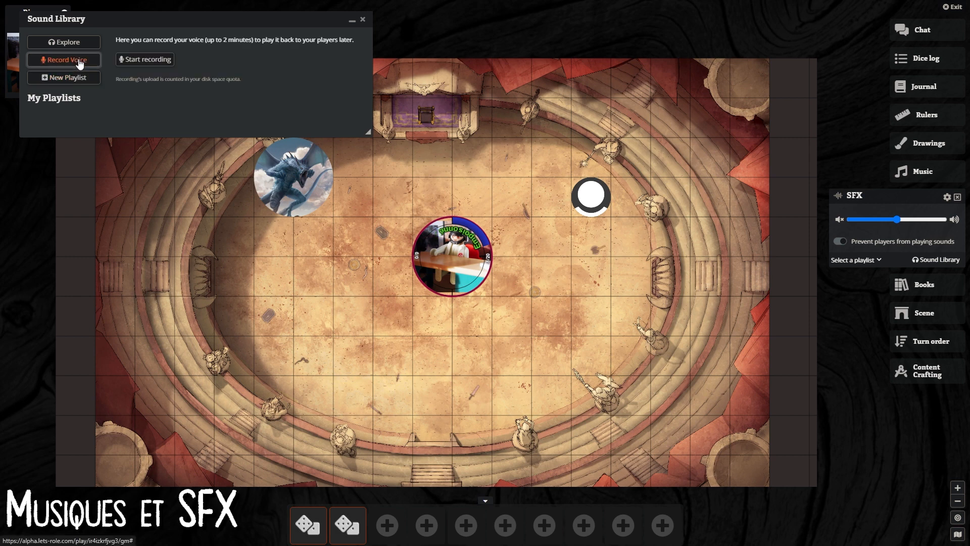
{"action": "left_click", "coordinate": [141, 60]}
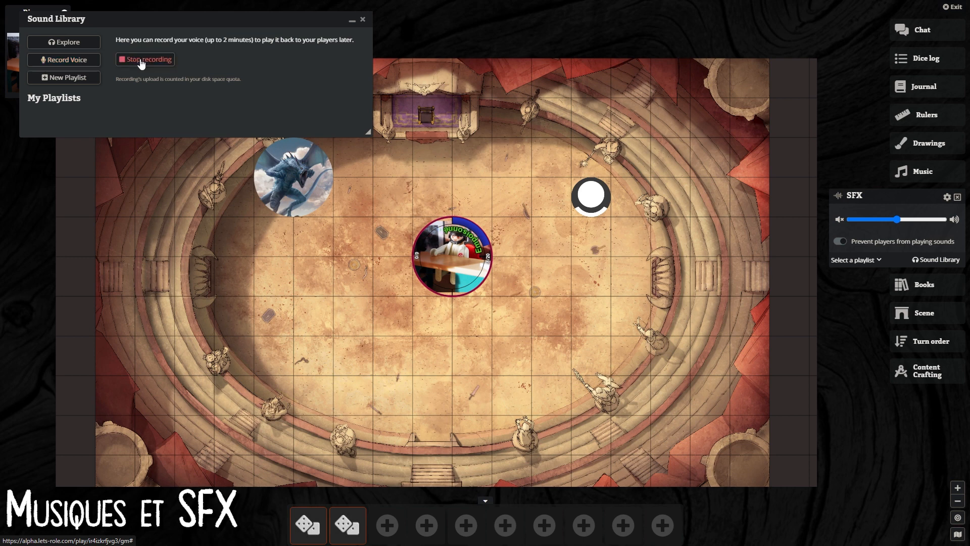
{"action": "left_click", "coordinate": [141, 61]}
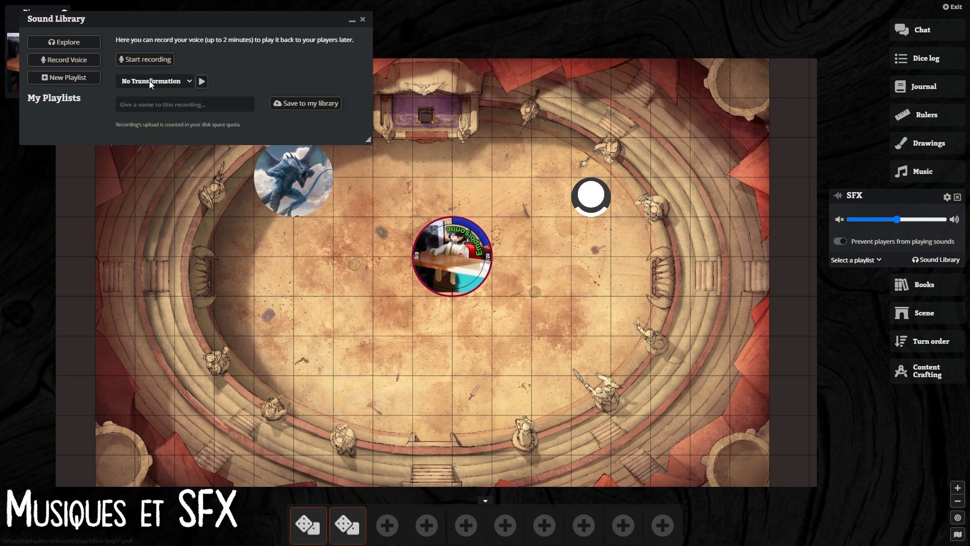
Step: Look through the voice transformations, save the recording to the library with No Transformation, and close the sound tools
{"action": "left_click", "coordinate": [150, 80]}
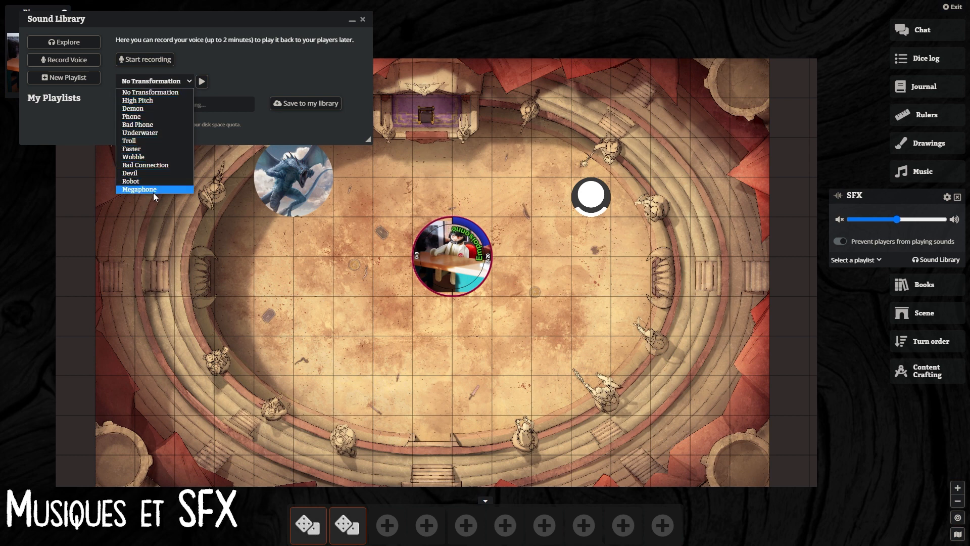
{"action": "left_click", "coordinate": [226, 71]}
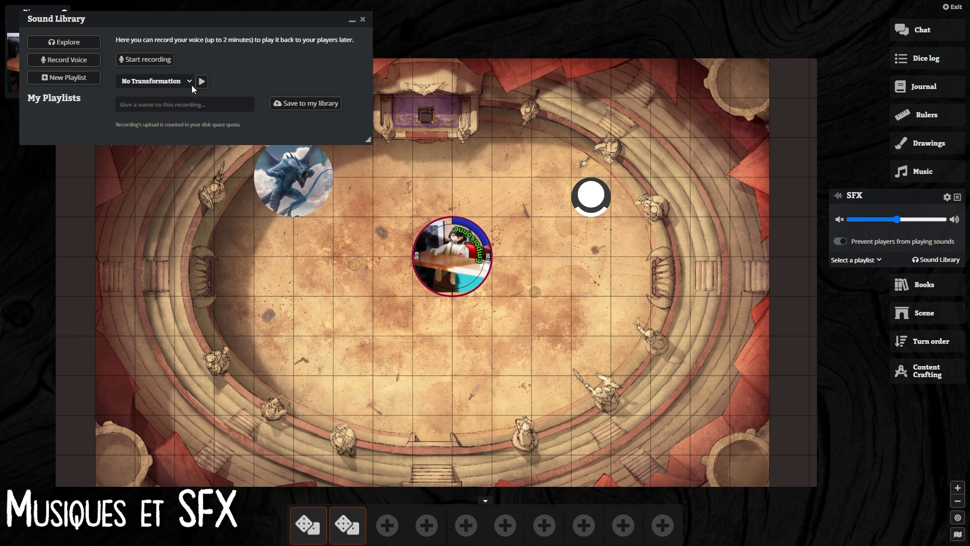
{"action": "left_click", "coordinate": [292, 108]}
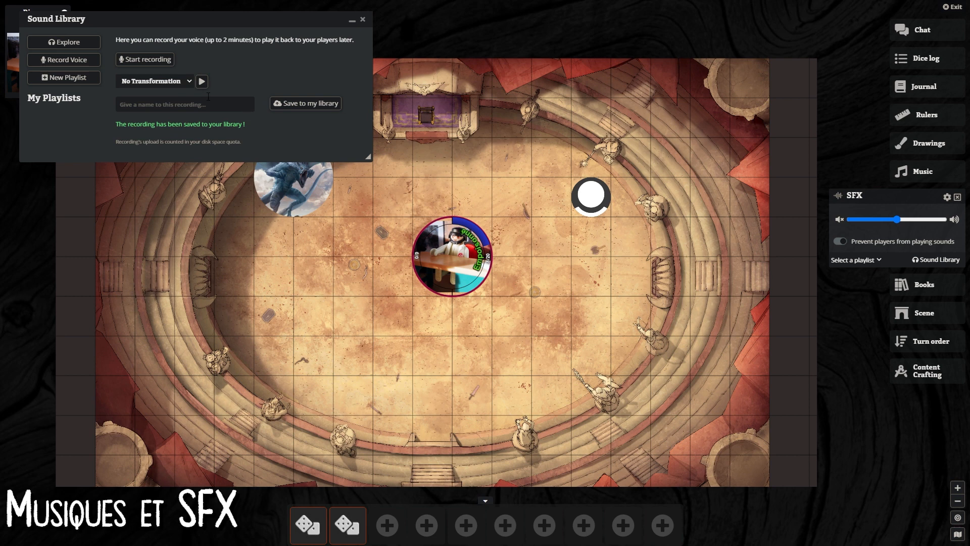
{"action": "left_click", "coordinate": [363, 19]}
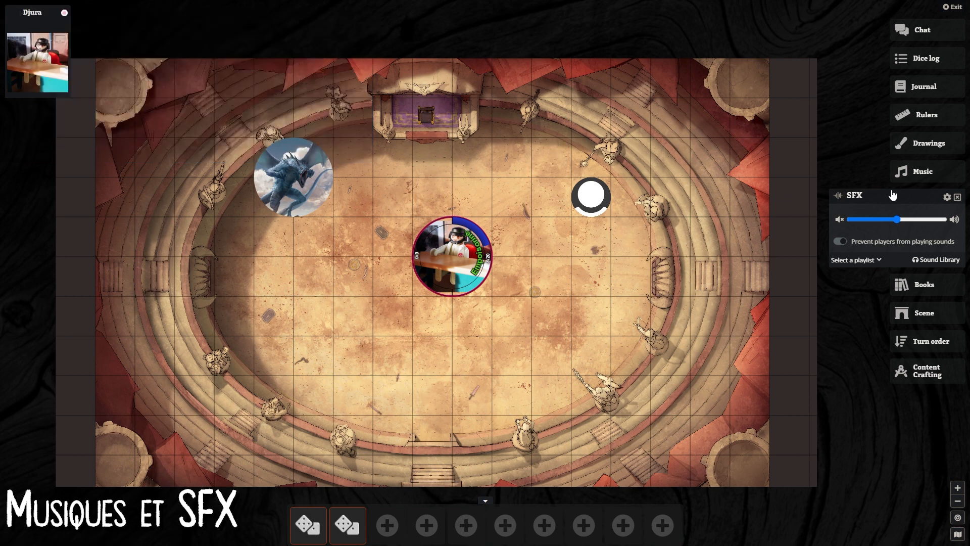
{"action": "left_click", "coordinate": [957, 197]}
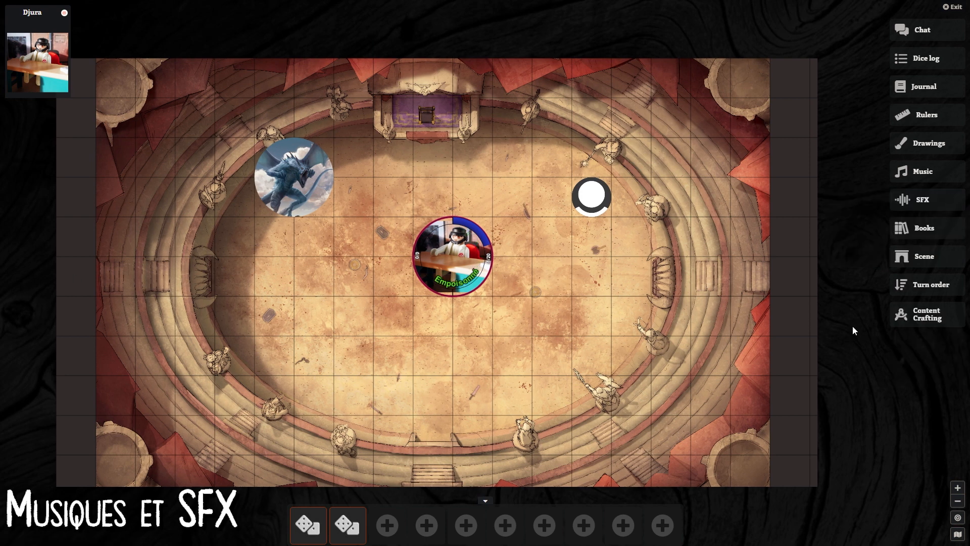
{"action": "left_click", "coordinate": [925, 172]}
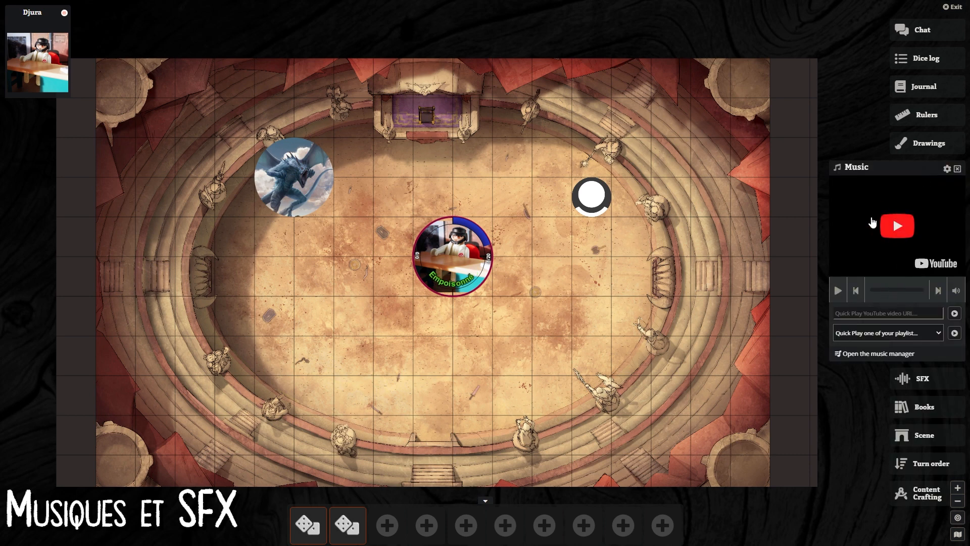
{"action": "left_click", "coordinate": [873, 313]}
{"action": "type", "text": "https://youtu.be/eGqBq1FuMz4"}
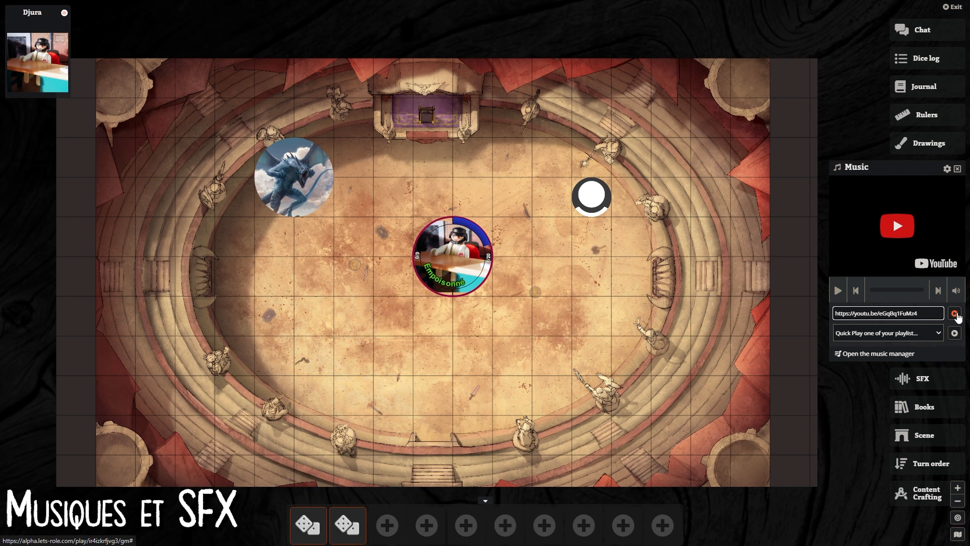
{"action": "left_click", "coordinate": [956, 314]}
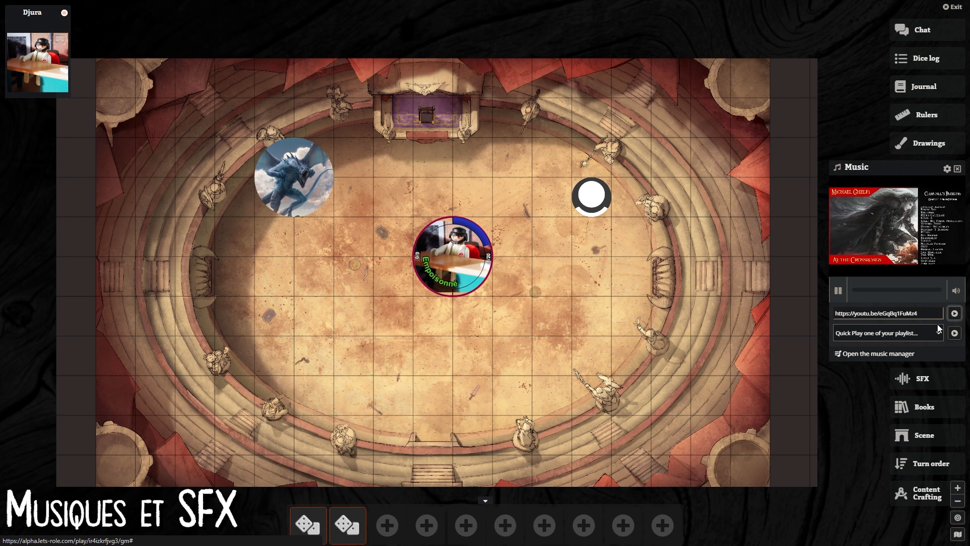
{"action": "left_click", "coordinate": [900, 354]}
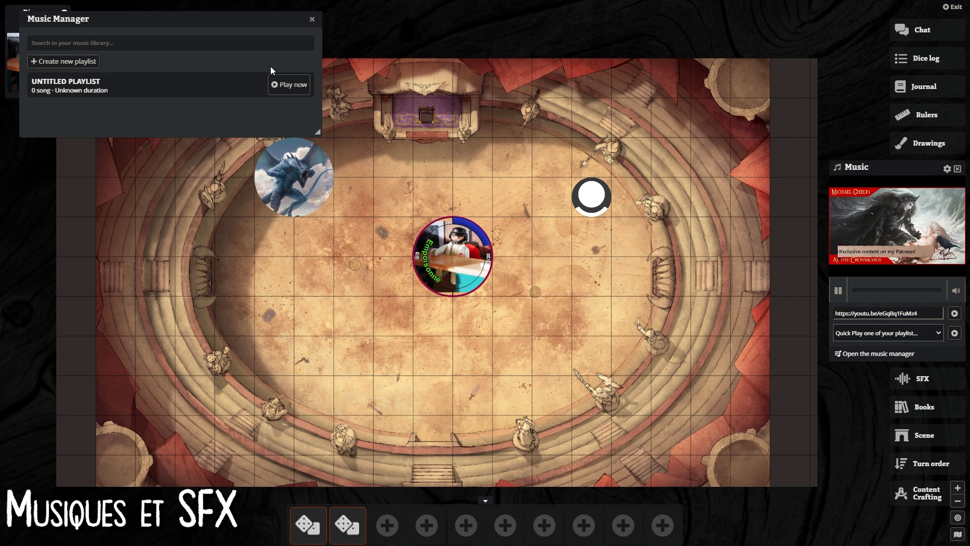
{"action": "left_click", "coordinate": [313, 21]}
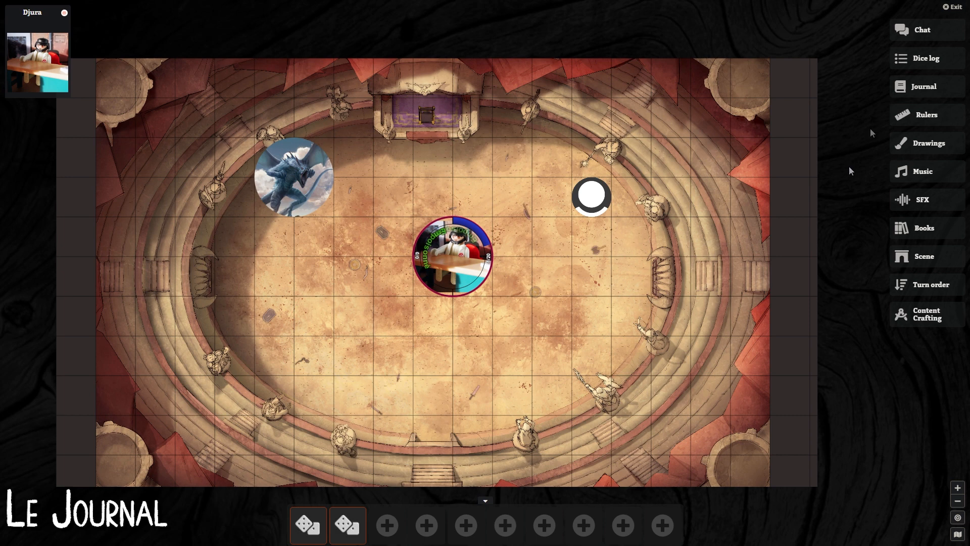
Step: Create a new journal entry and look at its read and edit sharing permissions for each table
{"action": "left_click", "coordinate": [916, 89]}
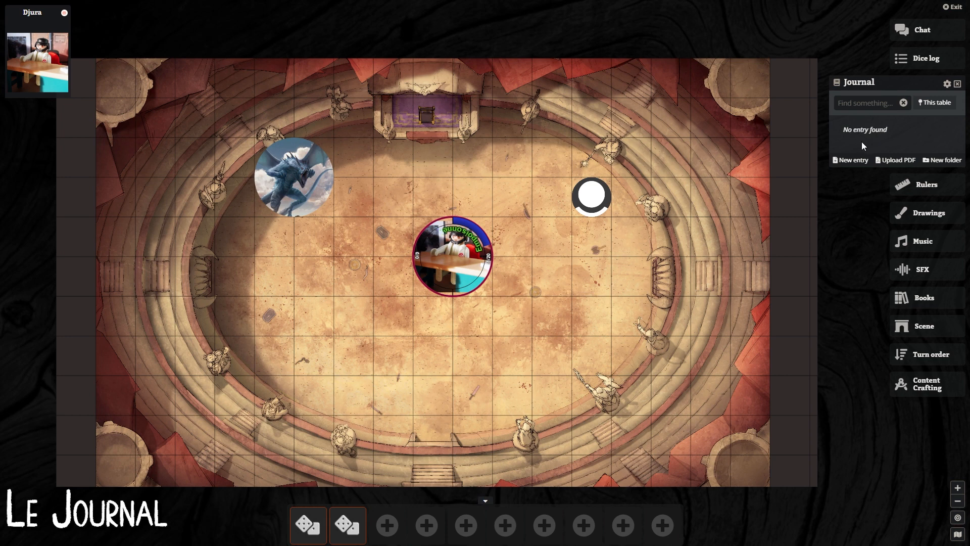
{"action": "left_click", "coordinate": [852, 161]}
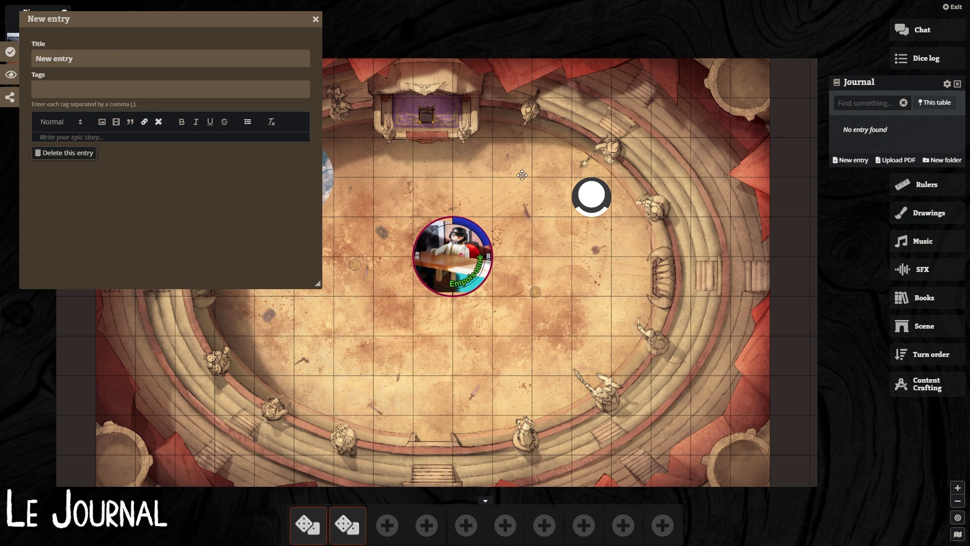
{"action": "left_click", "coordinate": [9, 100]}
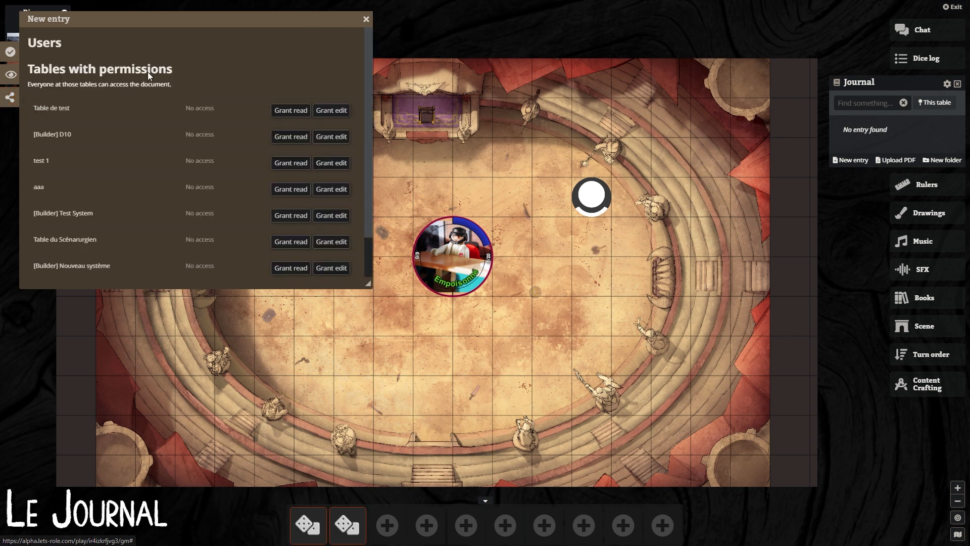
{"action": "scroll", "coordinate": [256, 44], "scroll_direction": "down", "scroll_amount": 1}
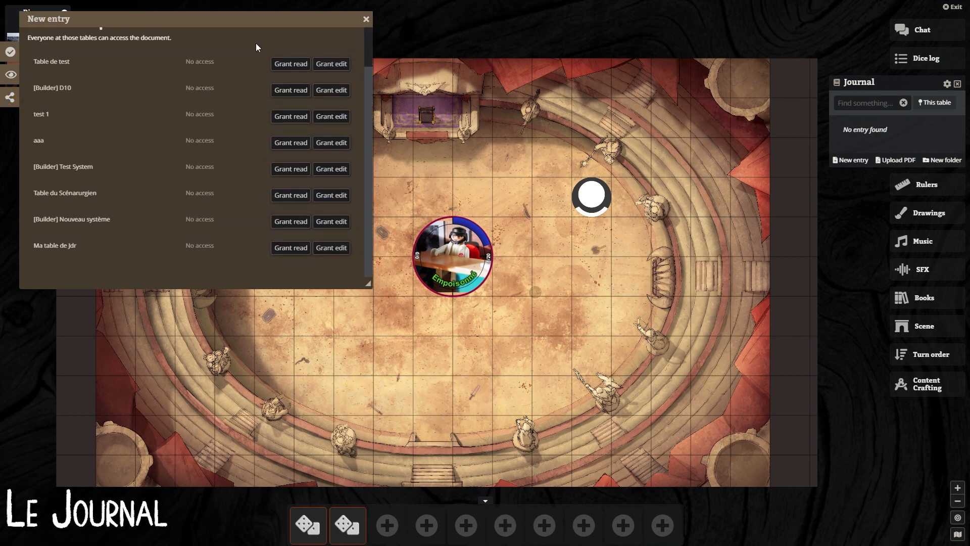
{"action": "scroll", "coordinate": [256, 44], "scroll_direction": "up", "scroll_amount": 1}
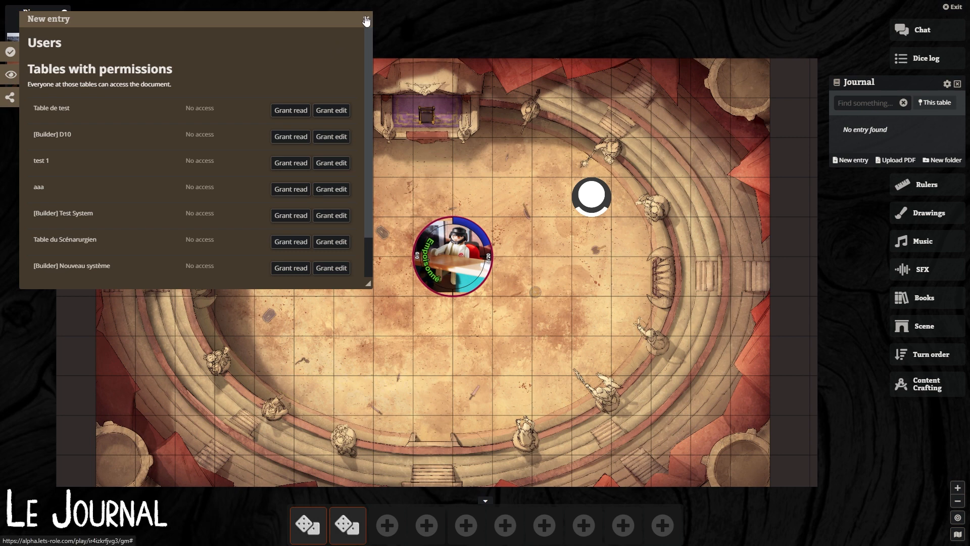
Step: Switch the journal filter between All tables and This table, leaving it on This table
{"action": "left_click", "coordinate": [933, 108]}
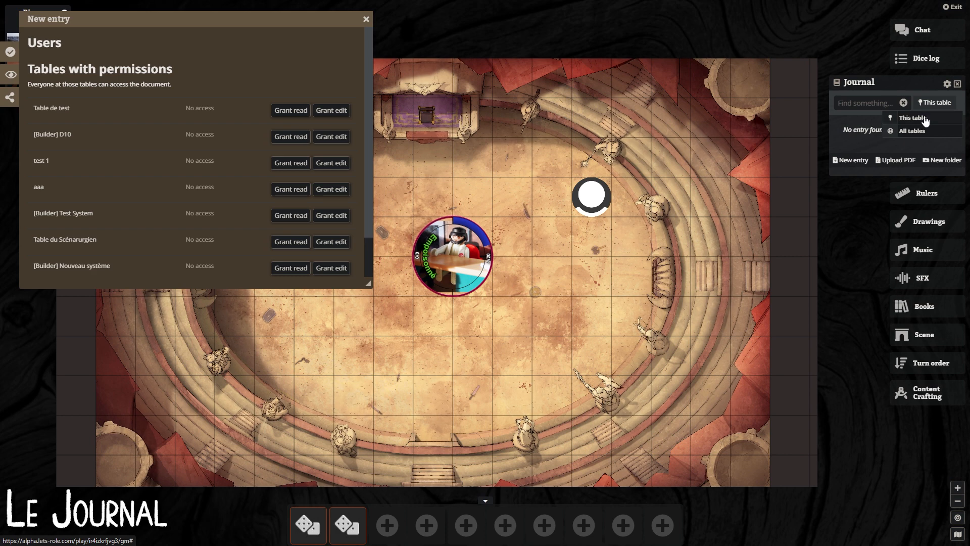
{"action": "left_click", "coordinate": [918, 133]}
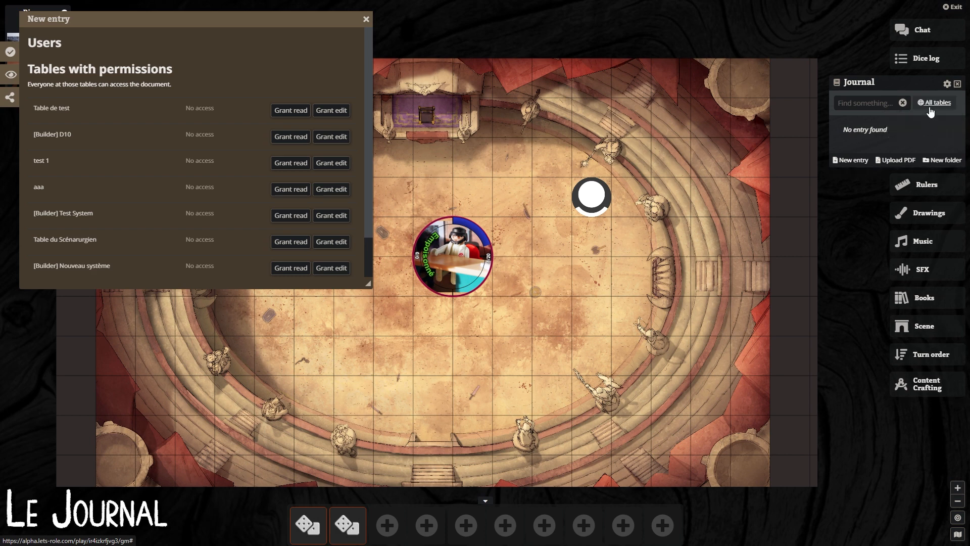
{"action": "left_click", "coordinate": [932, 107]}
{"action": "left_click", "coordinate": [920, 119]}
{"action": "left_click", "coordinate": [937, 108]}
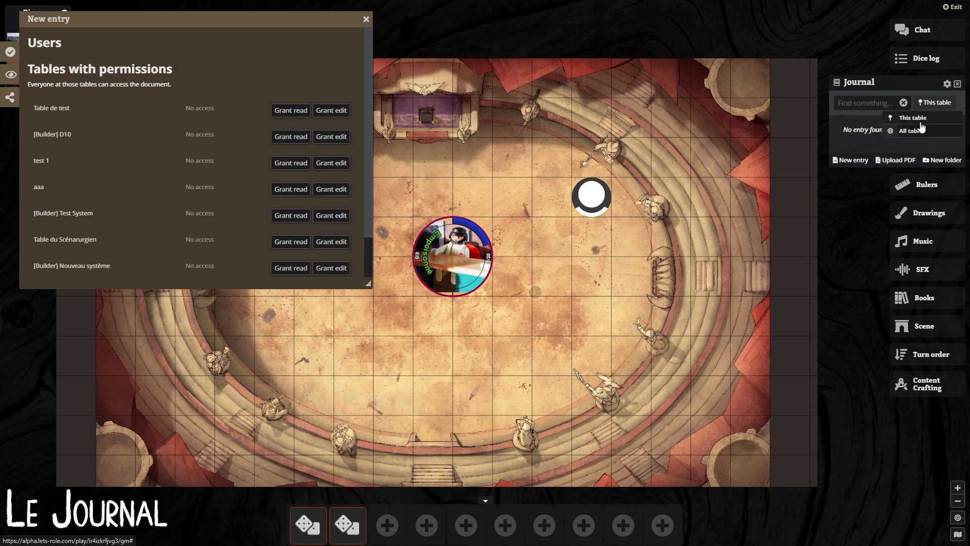
{"action": "left_click", "coordinate": [918, 131]}
{"action": "left_click", "coordinate": [929, 108]}
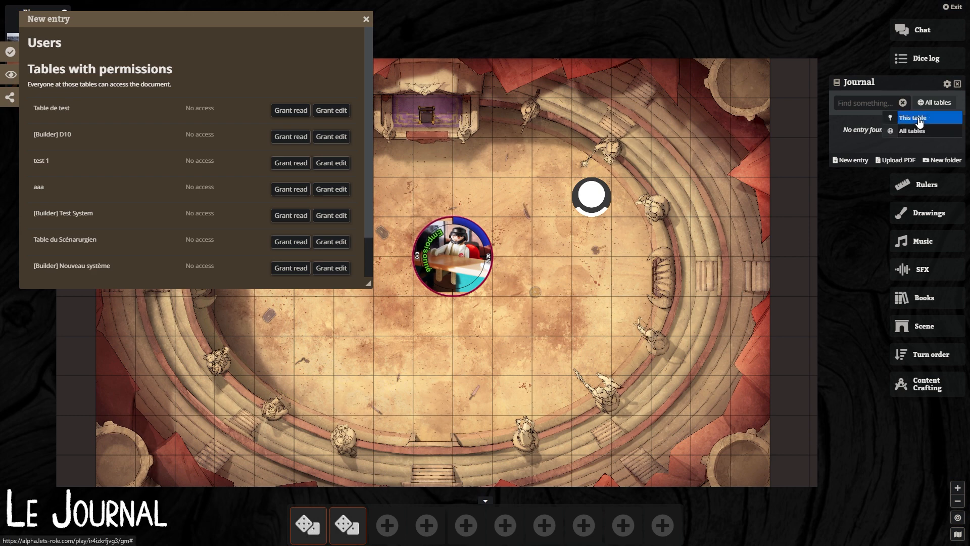
{"action": "left_click", "coordinate": [918, 118]}
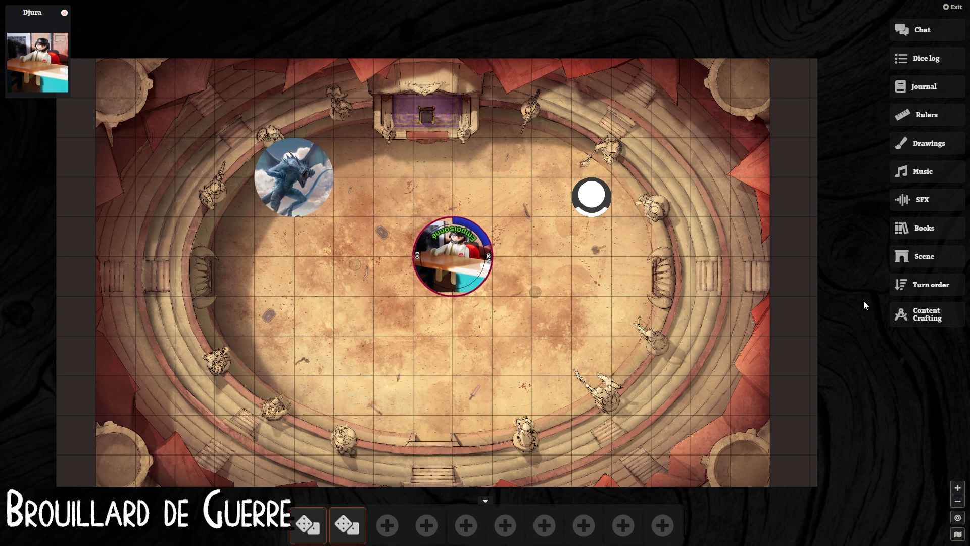
Step: Enable Fog of War in the parameters of First Scene
{"action": "left_click", "coordinate": [921, 257]}
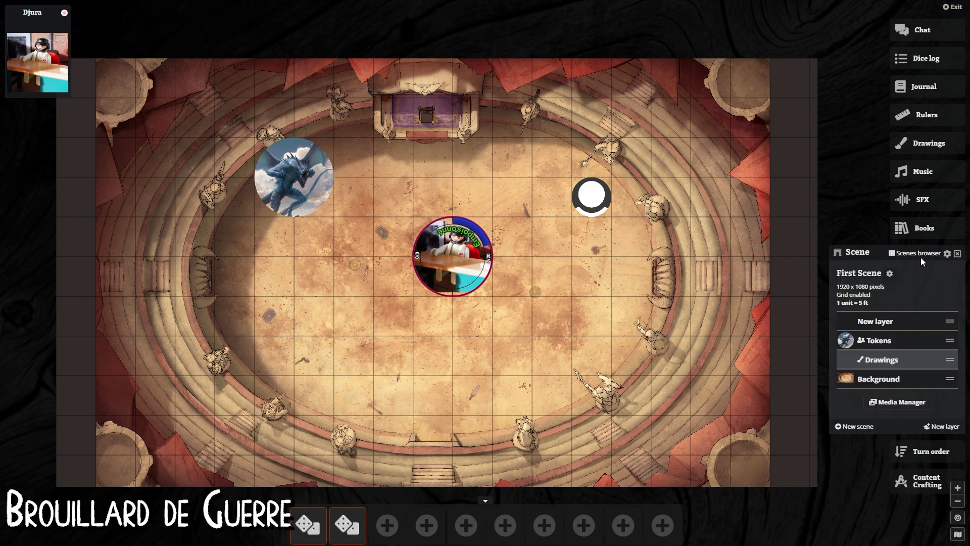
{"action": "left_click", "coordinate": [890, 274]}
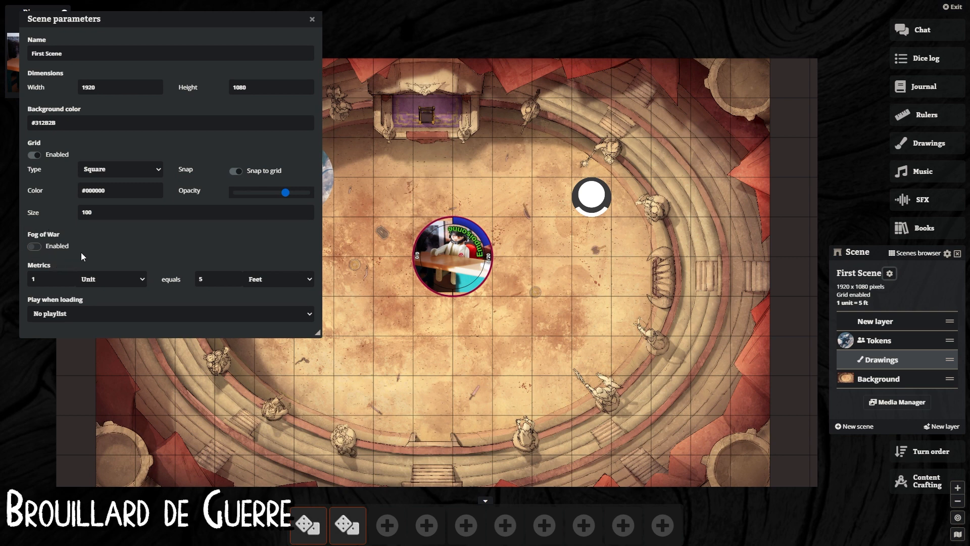
{"action": "left_click", "coordinate": [38, 246]}
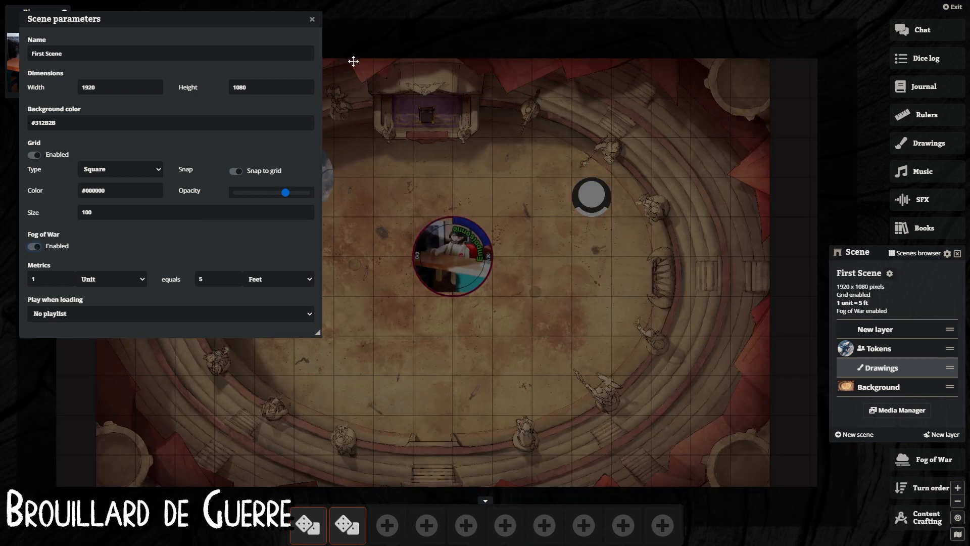
Step: Close the scene parameters and the scene panel, and bring up the Fog of War tools
{"action": "left_click", "coordinate": [312, 18]}
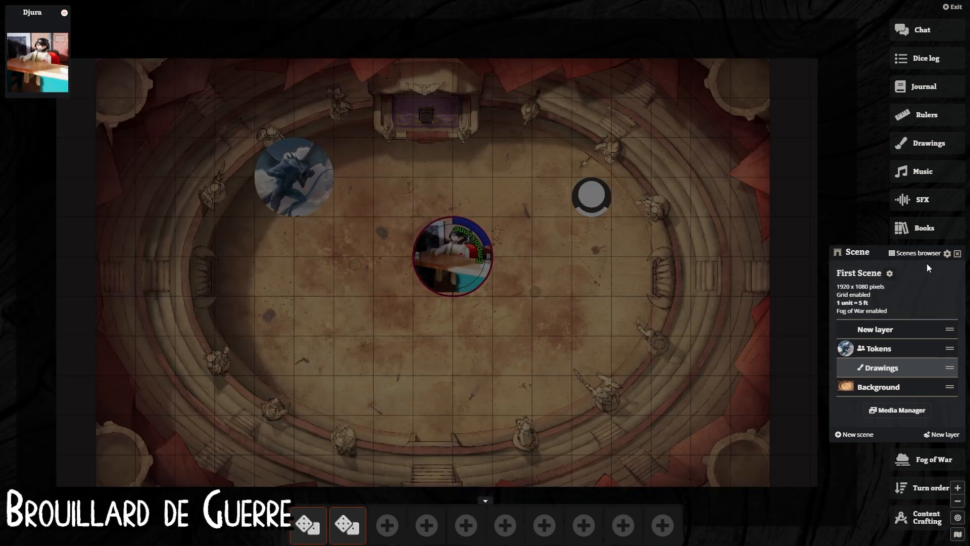
{"action": "left_click", "coordinate": [958, 253]}
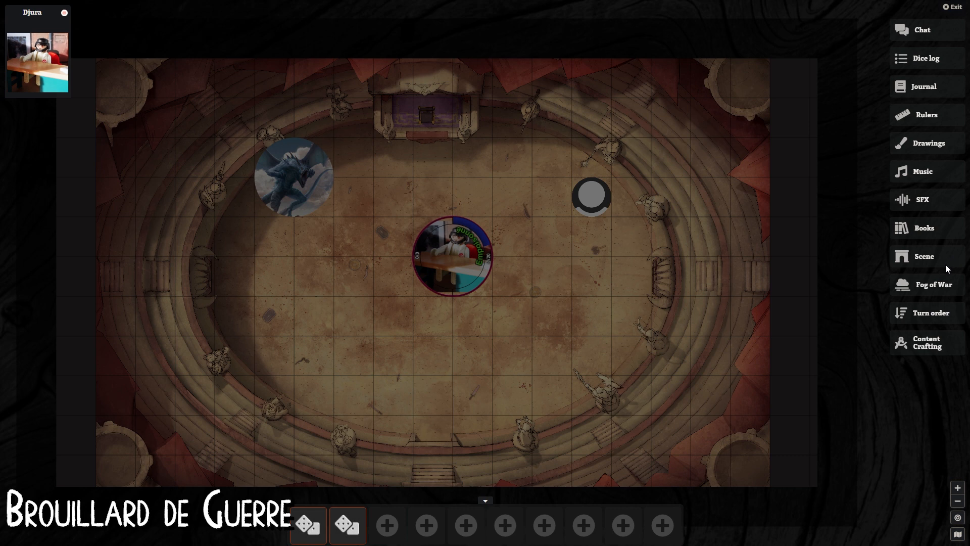
{"action": "left_click", "coordinate": [928, 291]}
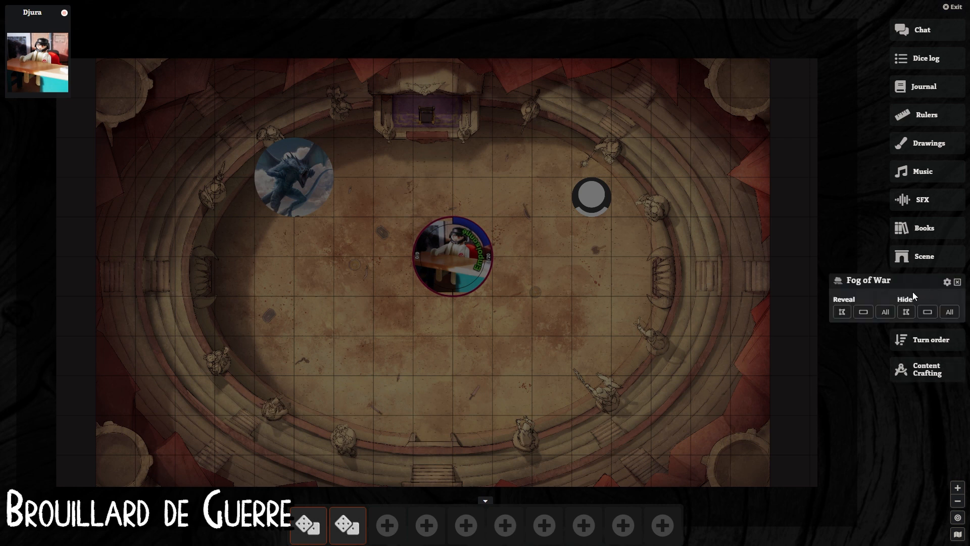
Step: Reveal an irregular polygon of the fog around the round white token, reaching from the arena's centre to its eastern statues
{"action": "left_click", "coordinate": [841, 315]}
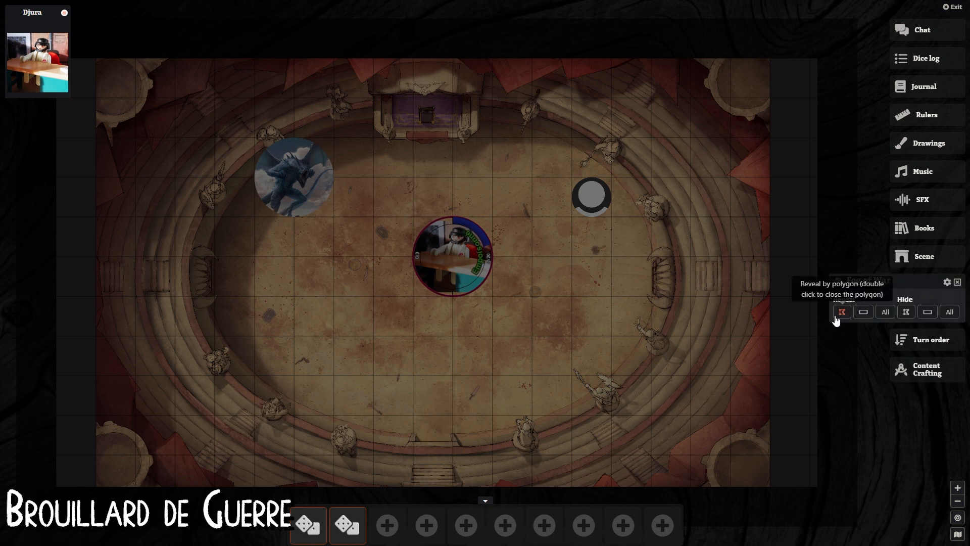
{"action": "left_click", "coordinate": [841, 313]}
{"action": "left_click", "coordinate": [504, 204]}
{"action": "left_click", "coordinate": [515, 277]}
{"action": "left_click", "coordinate": [557, 295]}
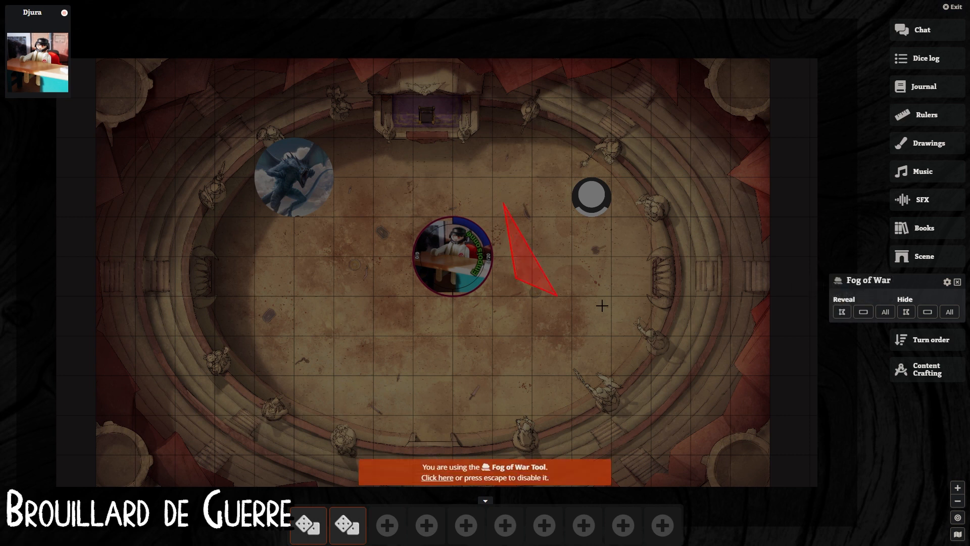
{"action": "left_click", "coordinate": [611, 306]}
{"action": "left_click", "coordinate": [663, 270]}
{"action": "left_click", "coordinate": [668, 200]}
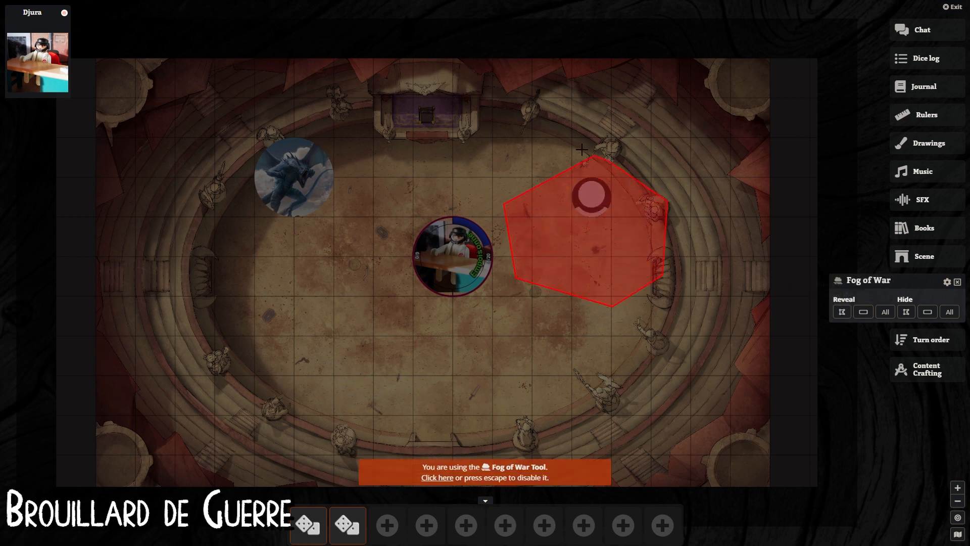
{"action": "left_click", "coordinate": [564, 145]}
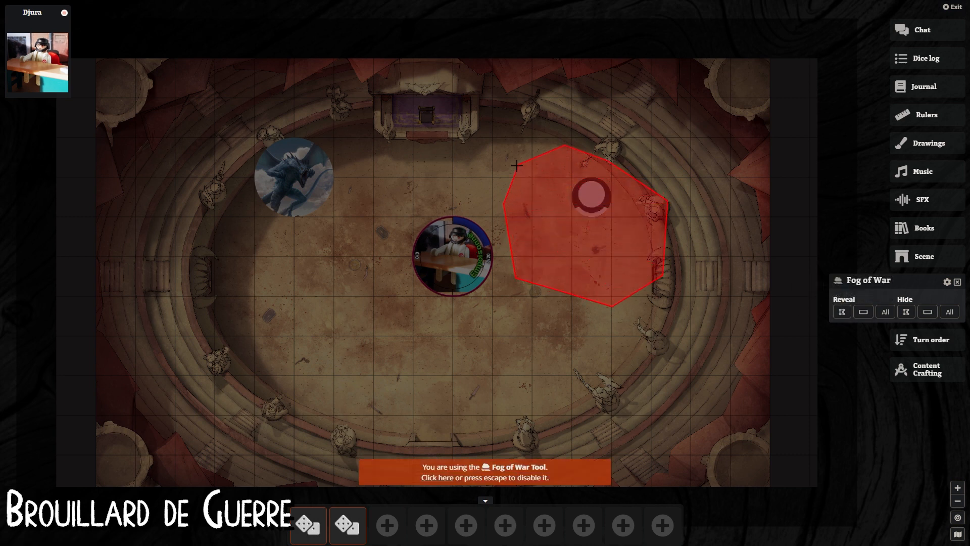
{"action": "double_click", "coordinate": [483, 177]}
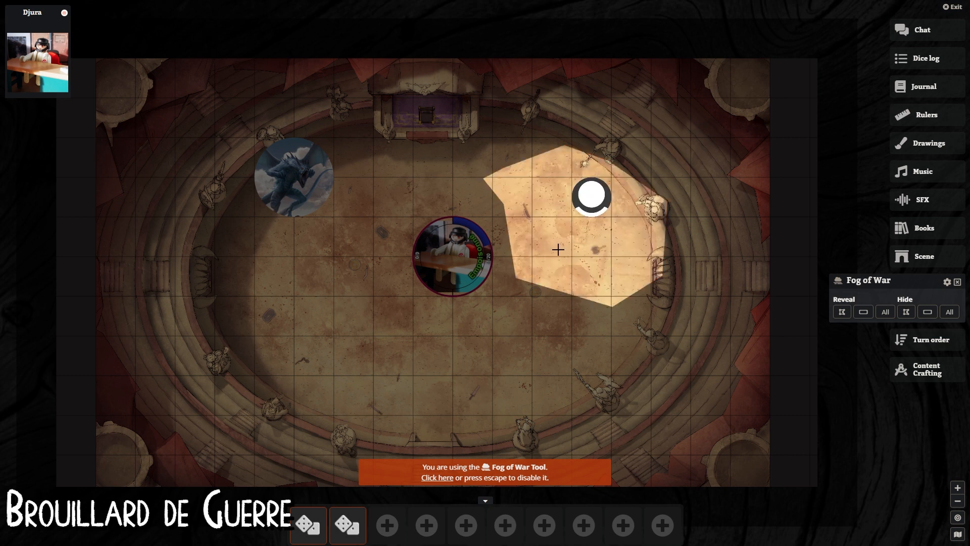
Step: Reveal a rectangle of fog about two squares wide and three and a half high, just west of the central character token
{"action": "left_click", "coordinate": [864, 312]}
{"action": "left_click_drag", "start_coordinate": [322, 228], "coordinate": [724, 378]}
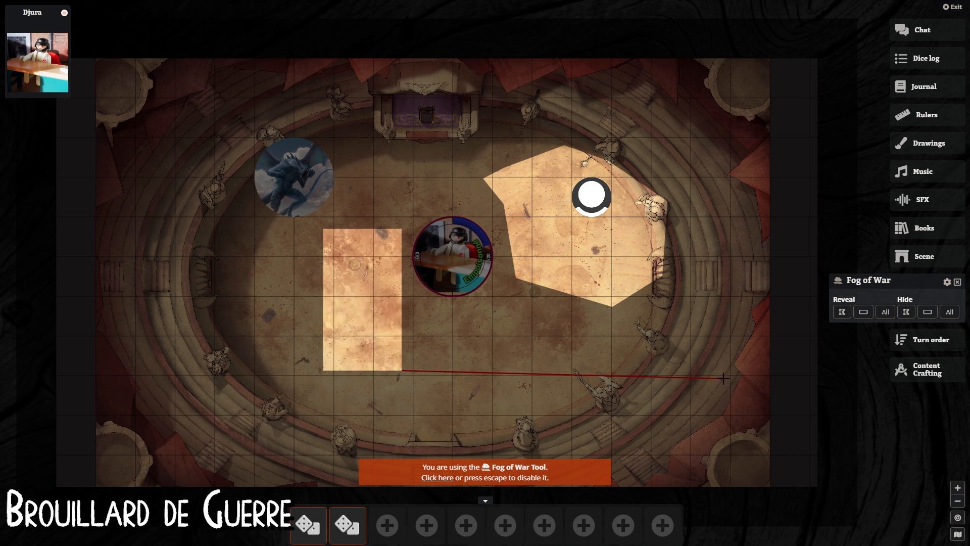
{"action": "key", "text": "Escape"}
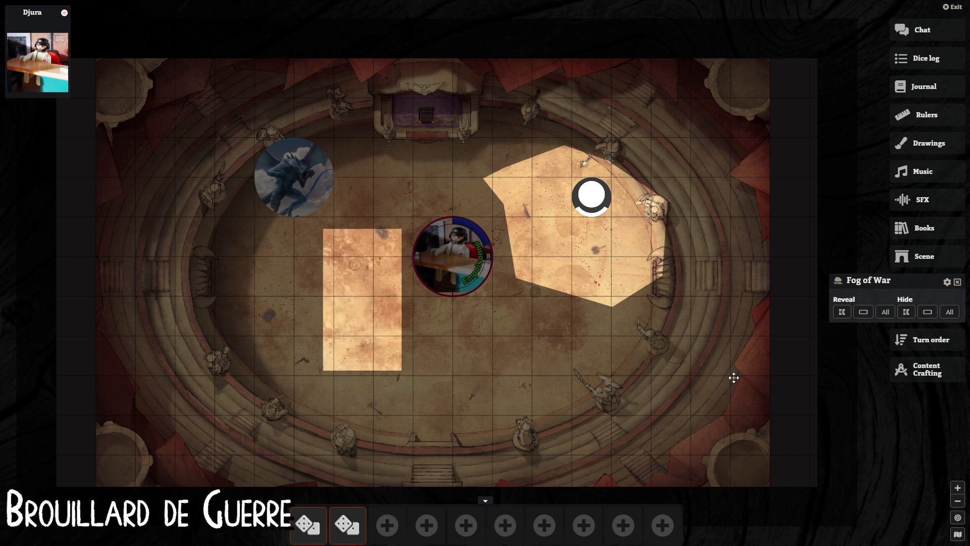
Step: Hide the southern part of the revealed polygon below the white token again with a polygonal fog area, and leave the fog tool
{"action": "left_click", "coordinate": [905, 312]}
{"action": "left_click", "coordinate": [511, 214]}
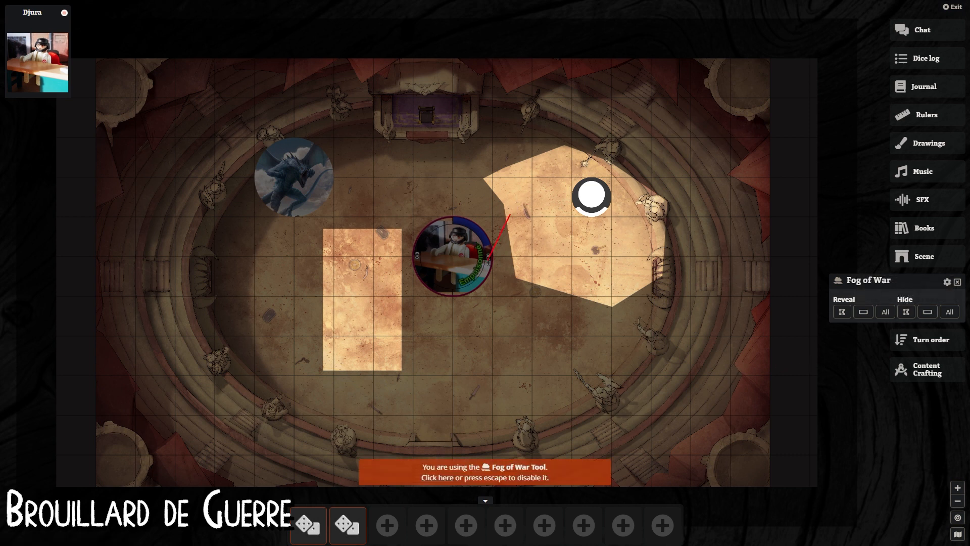
{"action": "left_click", "coordinate": [498, 298]}
{"action": "left_click", "coordinate": [613, 333]}
{"action": "left_click", "coordinate": [687, 301]}
{"action": "left_click", "coordinate": [635, 246]}
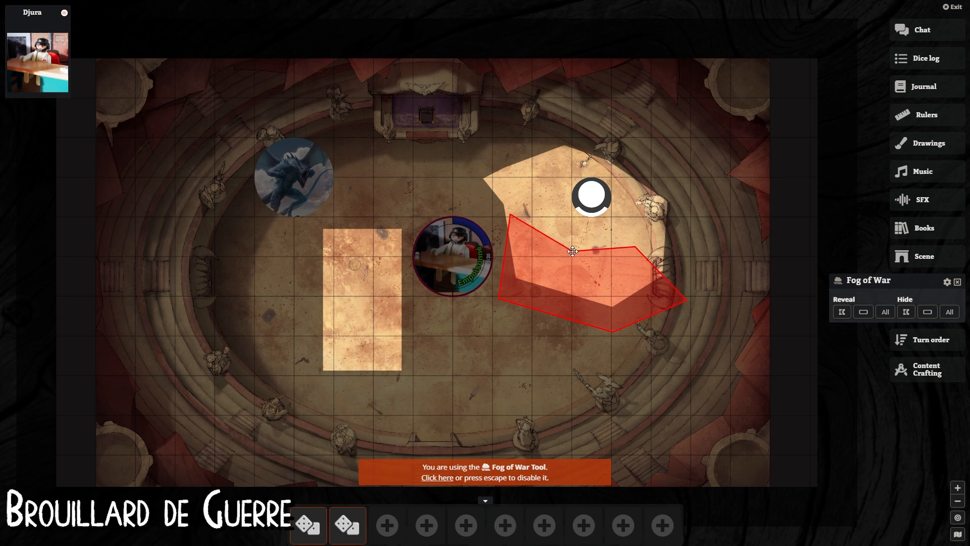
{"action": "double_click", "coordinate": [572, 250]}
{"action": "key", "text": "Escape"}
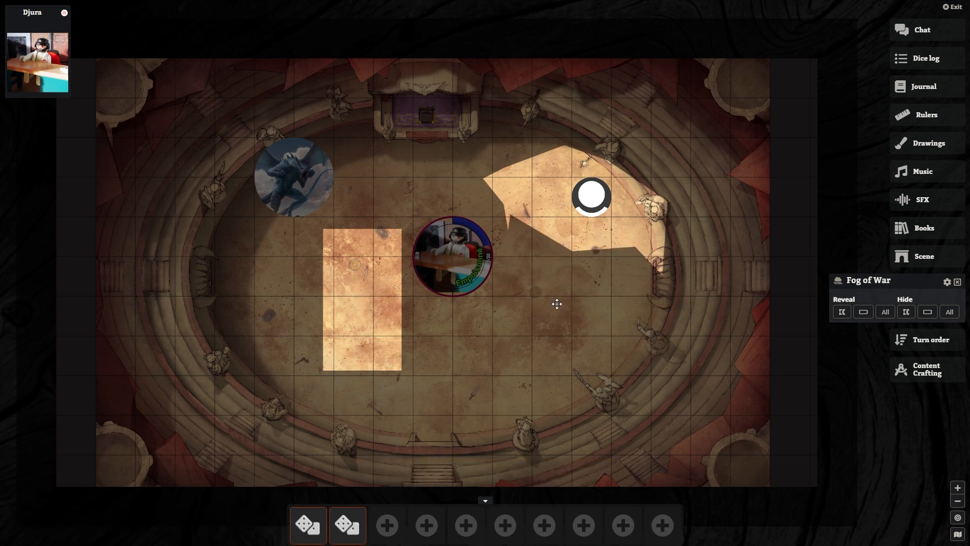